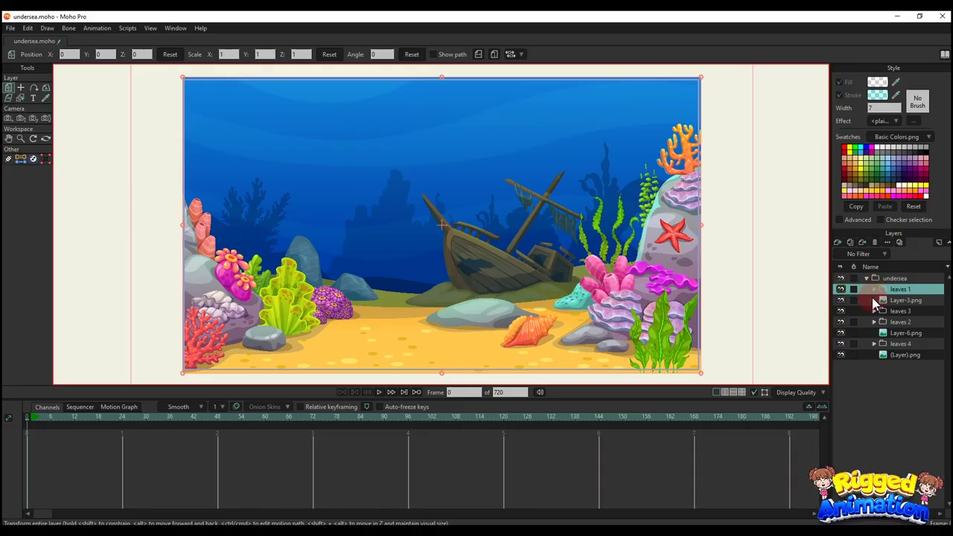
Step: Inspect the image layers inside the leaves 1 and leaves 3 groups, toggling their visibility to identify each leaf
{"action": "left_click", "coordinate": [873, 289]}
{"action": "mouse_move", "coordinate": [840, 300]}
{"action": "left_mouse_down"}
{"action": "mouse_move", "coordinate": [840, 357]}
{"action": "mouse_move", "coordinate": [842, 306]}
{"action": "left_mouse_up"}
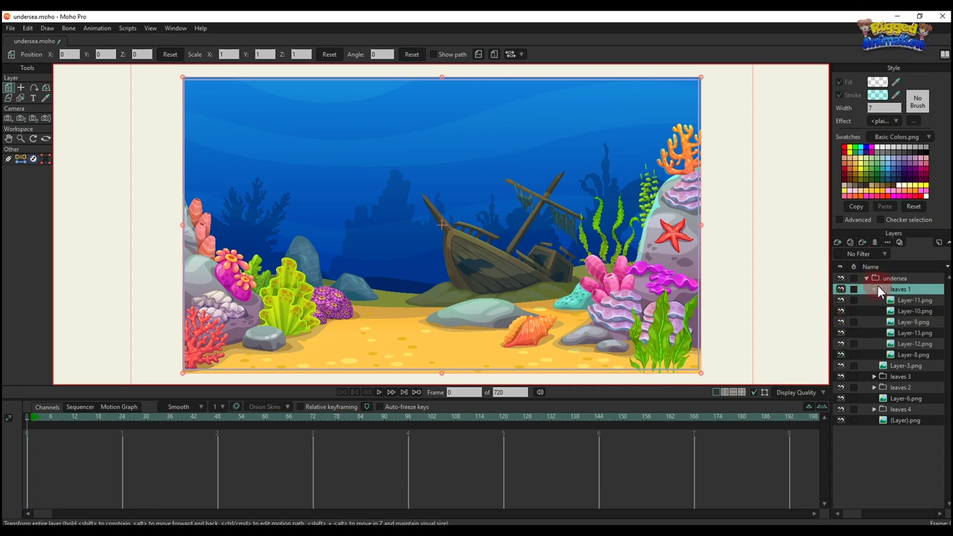
{"action": "left_click", "coordinate": [873, 289]}
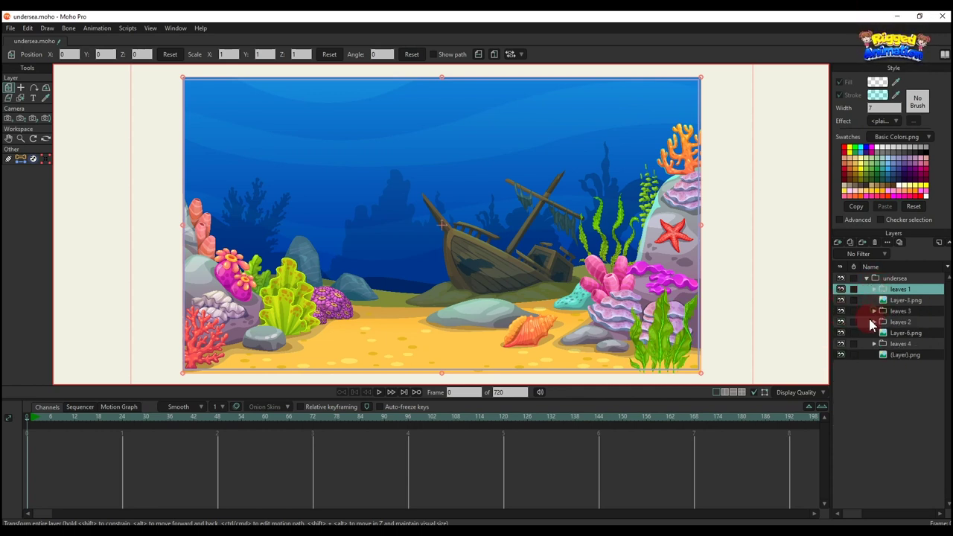
{"action": "left_click", "coordinate": [873, 311]}
{"action": "left_click", "coordinate": [841, 311]}
{"action": "left_click", "coordinate": [841, 311]}
{"action": "mouse_move", "coordinate": [841, 323]}
{"action": "left_mouse_down"}
{"action": "mouse_move", "coordinate": [840, 379]}
{"action": "mouse_move", "coordinate": [844, 329]}
{"action": "left_mouse_up"}
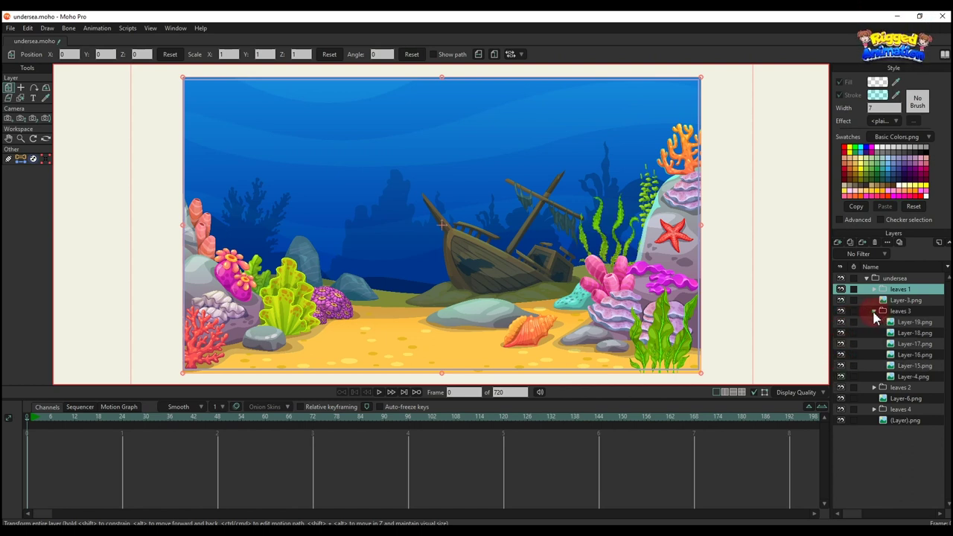
{"action": "left_click", "coordinate": [874, 311]}
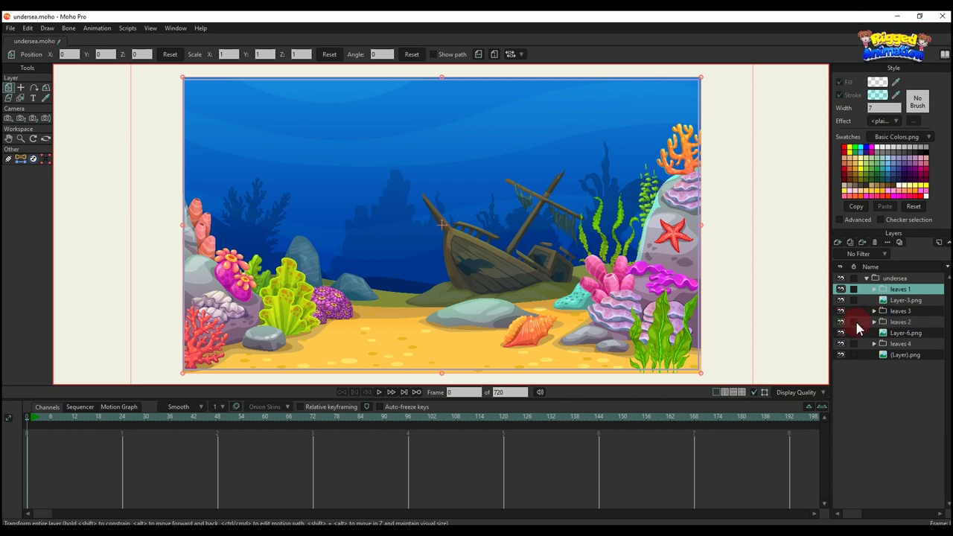
Step: Inspect the image layers inside the leaves 2 and leaves 4 groups, toggling their visibility to identify each leaf
{"action": "left_click", "coordinate": [875, 324]}
{"action": "mouse_move", "coordinate": [842, 334]}
{"action": "left_mouse_down"}
{"action": "mouse_move", "coordinate": [842, 355]}
{"action": "mouse_move", "coordinate": [842, 337]}
{"action": "left_mouse_up"}
{"action": "left_click", "coordinate": [842, 333]}
{"action": "left_click", "coordinate": [875, 322]}
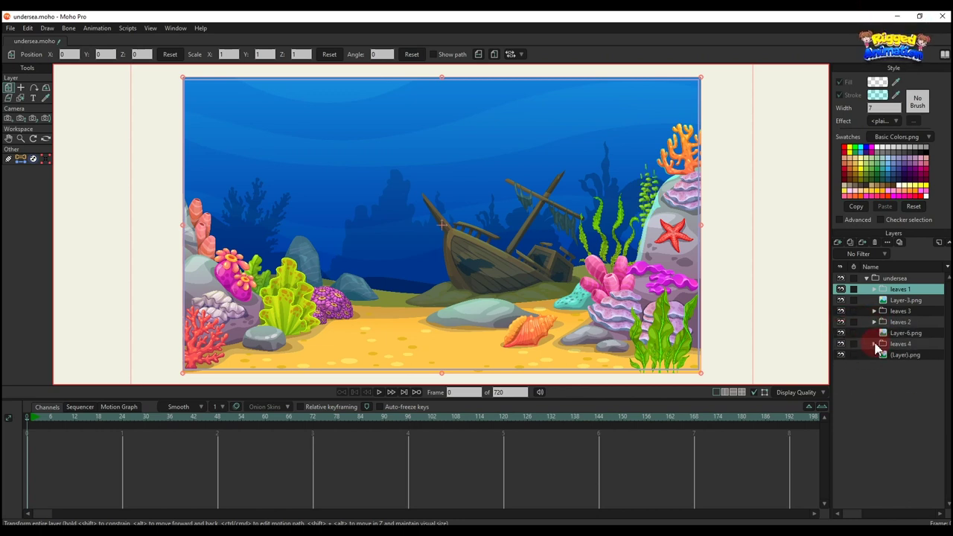
{"action": "left_click", "coordinate": [875, 344]}
{"action": "left_click", "coordinate": [842, 354]}
{"action": "left_click", "coordinate": [841, 354]}
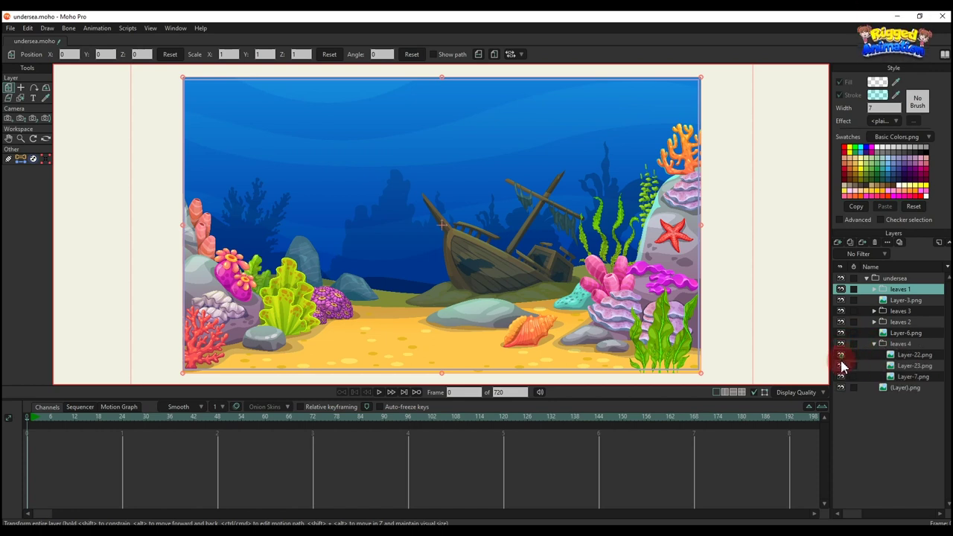
{"action": "mouse_move", "coordinate": [841, 359]}
{"action": "left_mouse_down"}
{"action": "mouse_move", "coordinate": [842, 379]}
{"action": "mouse_move", "coordinate": [842, 355]}
{"action": "left_mouse_up"}
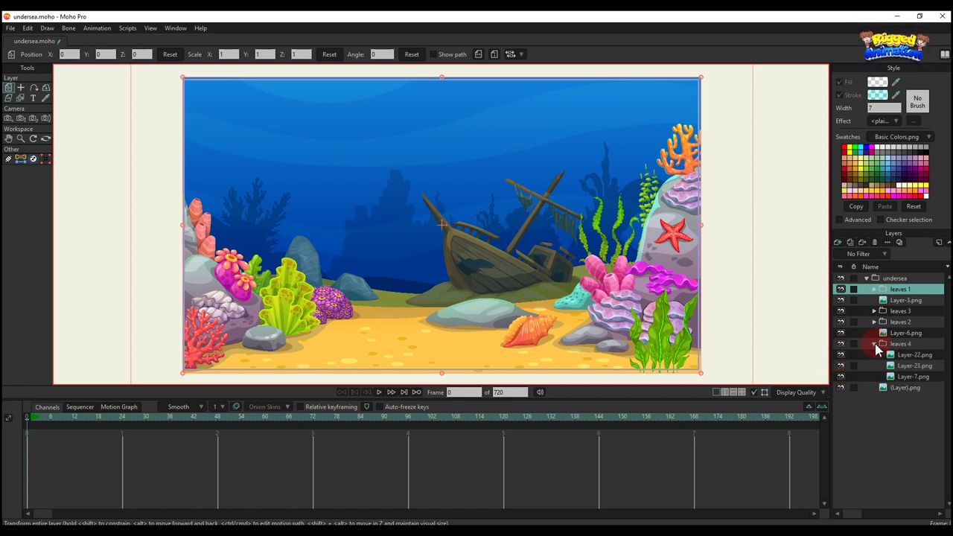
{"action": "left_click", "coordinate": [875, 344]}
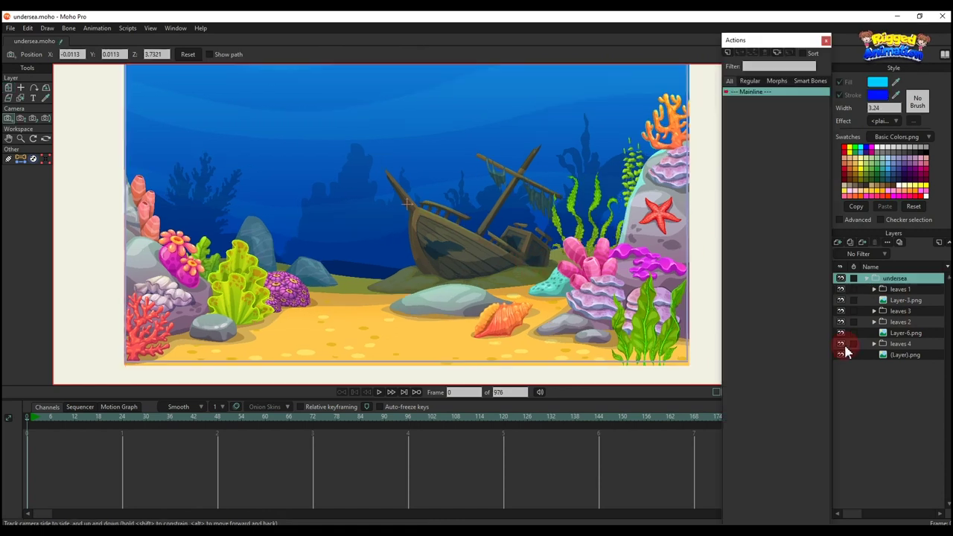
Step: Convert the leaves 4 group to a bone layer and hide Layer-6.png to expose the green leaves
{"action": "right_click", "coordinate": [896, 343]}
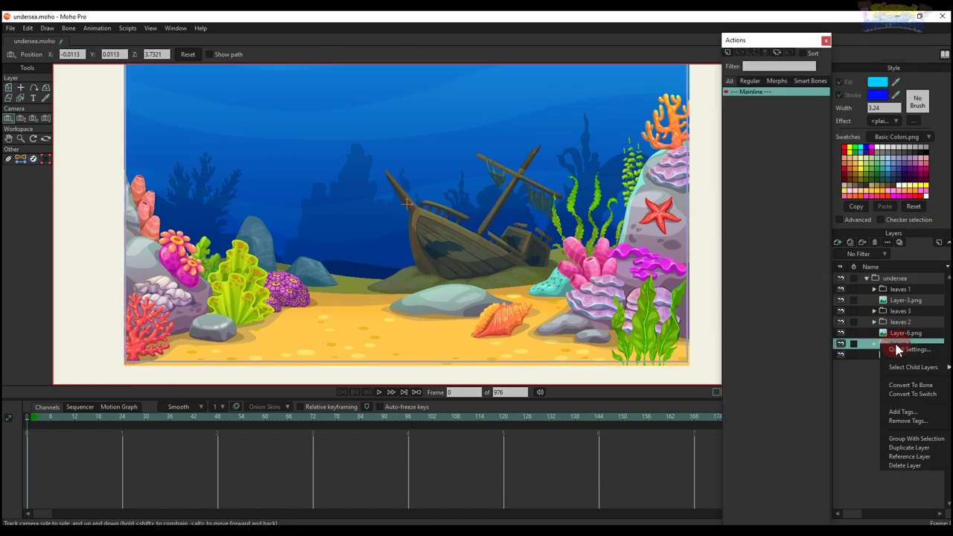
{"action": "left_click", "coordinate": [909, 385]}
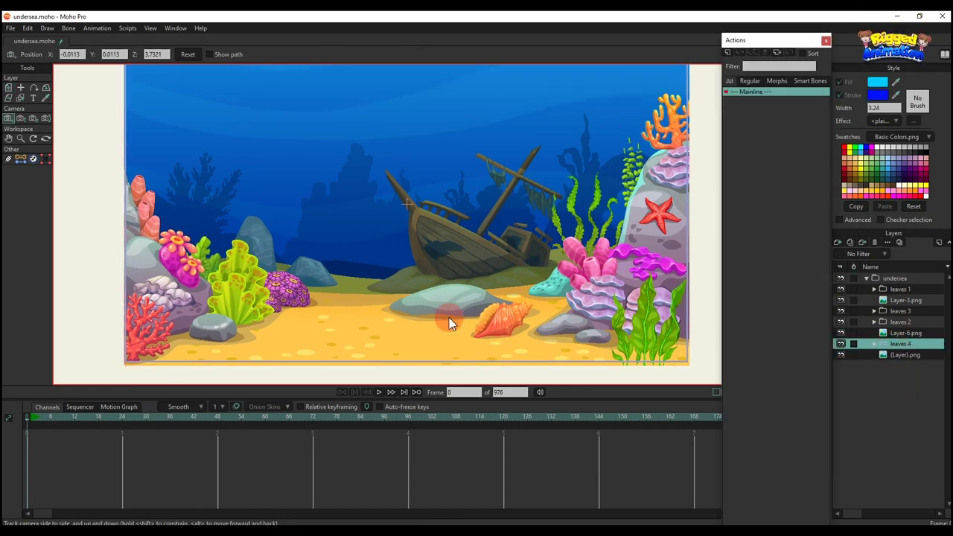
{"action": "scroll", "coordinate": [240, 258], "scroll_direction": "up", "scroll_amount": 2}
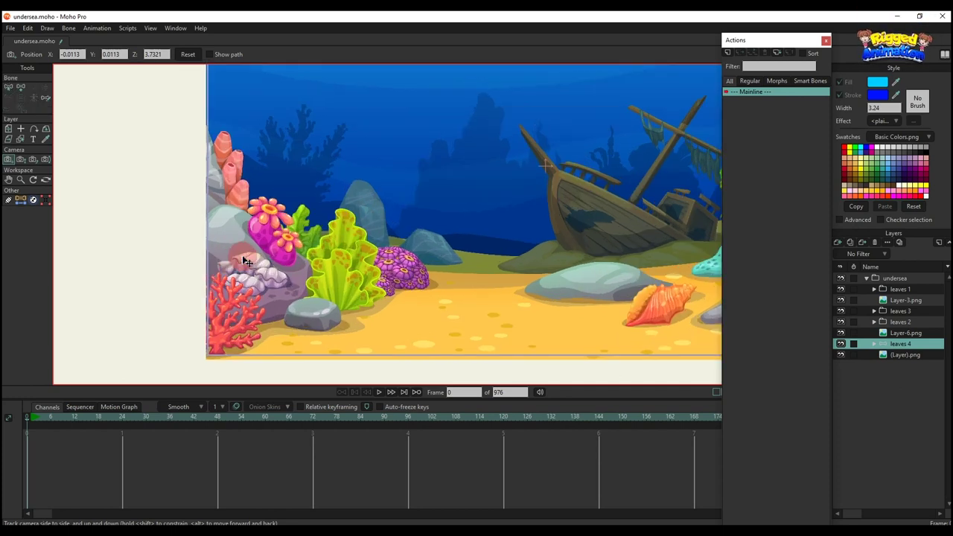
{"action": "left_click", "coordinate": [841, 333]}
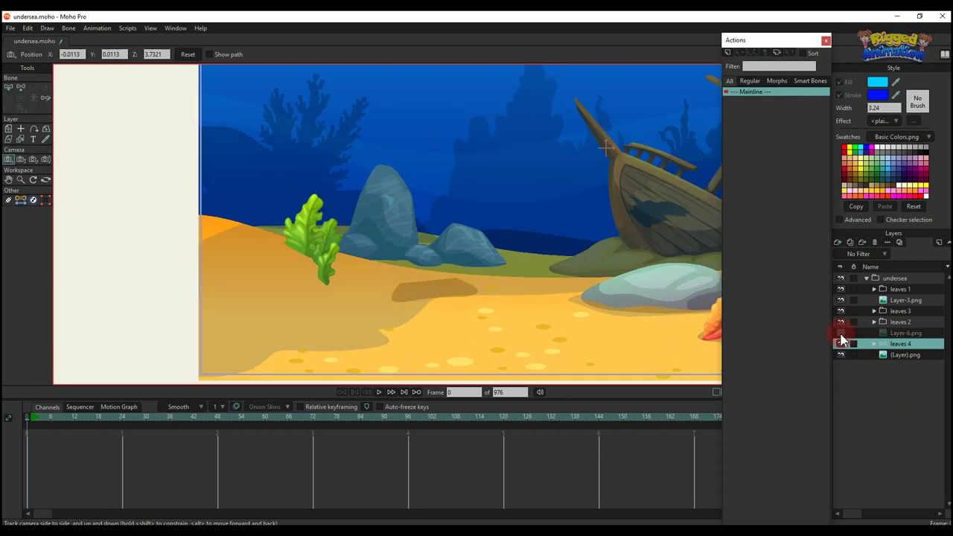
Step: Draw a freehand bone chain with a new bone length of 0.10 from base to tip along each of the three green leaves
{"action": "scroll", "coordinate": [447, 252], "scroll_direction": "up", "scroll_amount": 2}
{"action": "left_click", "coordinate": [45, 97]}
{"action": "scroll", "coordinate": [212, 179], "scroll_direction": "up", "scroll_amount": 2}
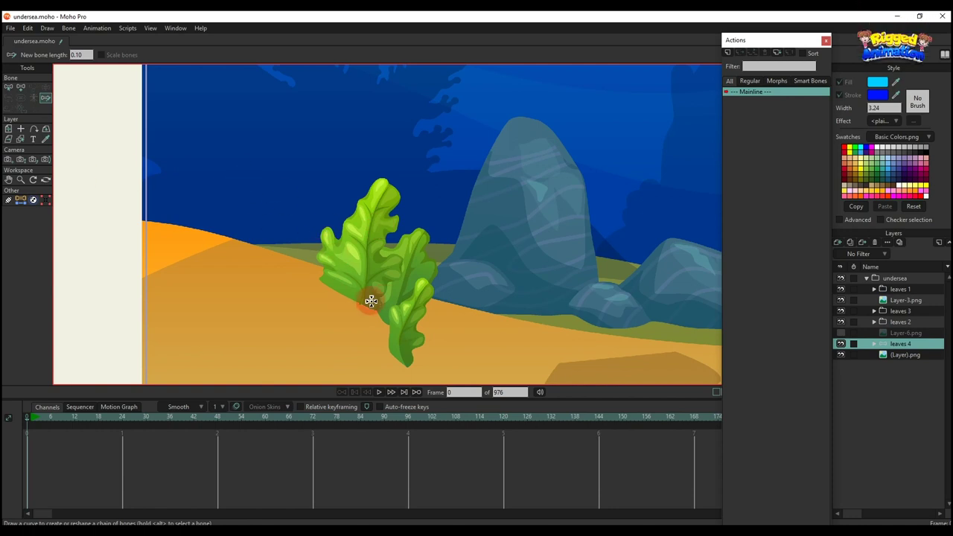
{"action": "left_click_drag", "start_coordinate": [367, 293], "coordinate": [378, 187]}
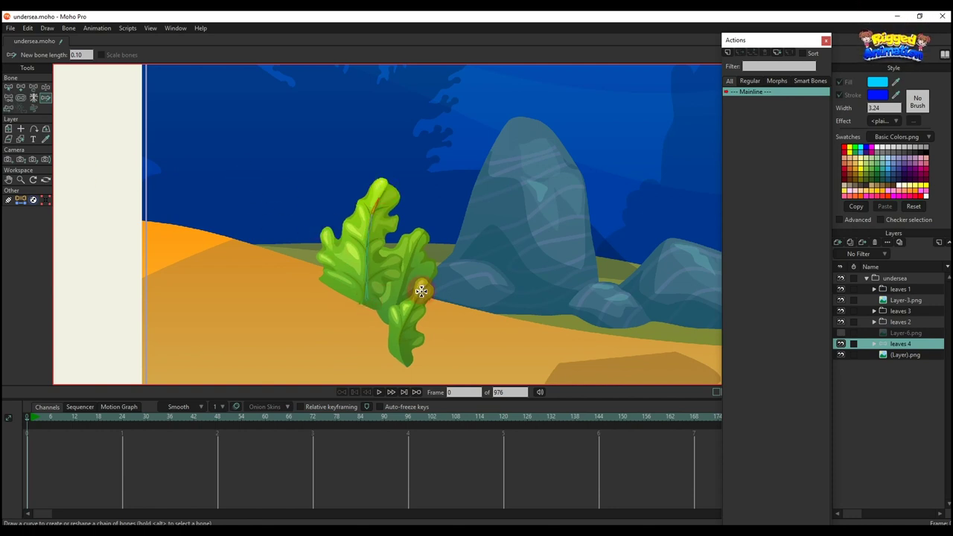
{"action": "scroll", "coordinate": [404, 291], "scroll_direction": "up", "scroll_amount": 1}
{"action": "scroll", "coordinate": [404, 291], "scroll_direction": "up", "scroll_amount": 1}
{"action": "left_click_drag", "start_coordinate": [379, 328], "coordinate": [425, 209]}
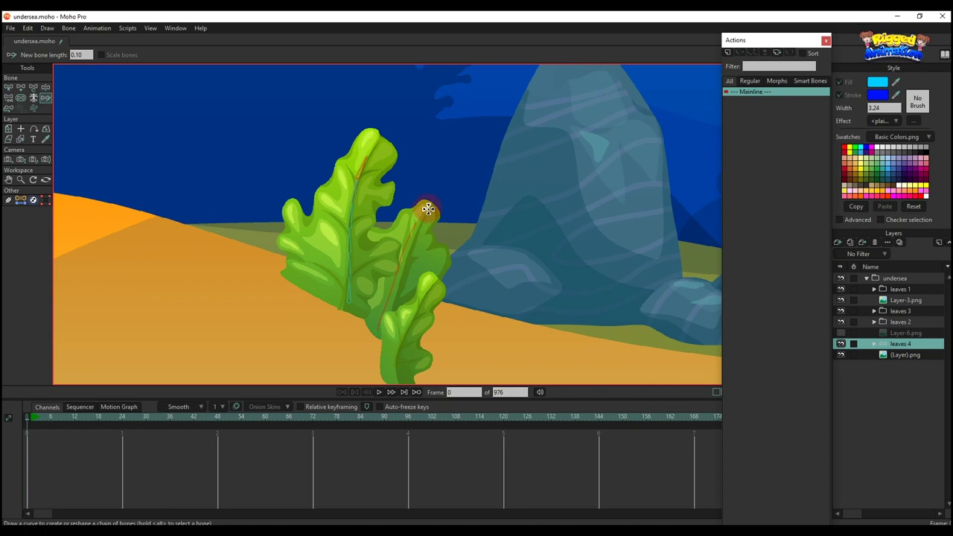
{"action": "left_click_drag", "start_coordinate": [404, 379], "coordinate": [428, 287]}
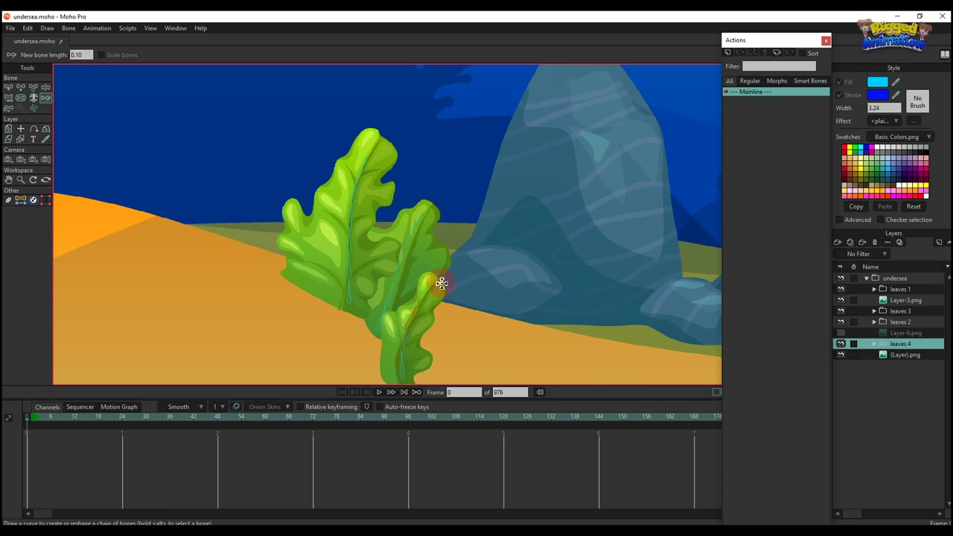
Step: Flexi-bind Layer-23.png to only the bones running through the tallest leaf
{"action": "scroll", "coordinate": [447, 282], "scroll_direction": "down", "scroll_amount": 3}
{"action": "left_click_drag", "start_coordinate": [571, 295], "coordinate": [481, 280]}
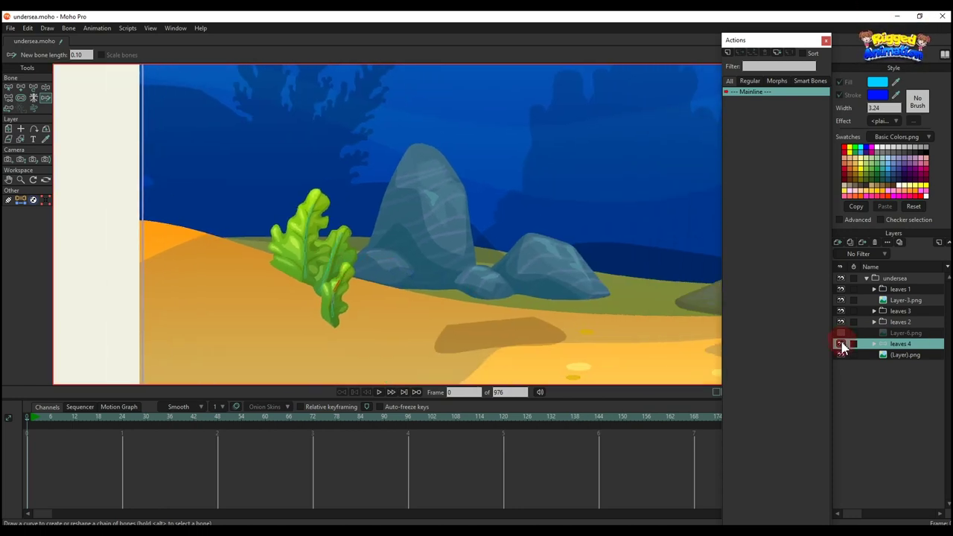
{"action": "scroll", "coordinate": [251, 194], "scroll_direction": "up", "scroll_amount": 1}
{"action": "left_click", "coordinate": [317, 263], "text": "ctrl+alt"}
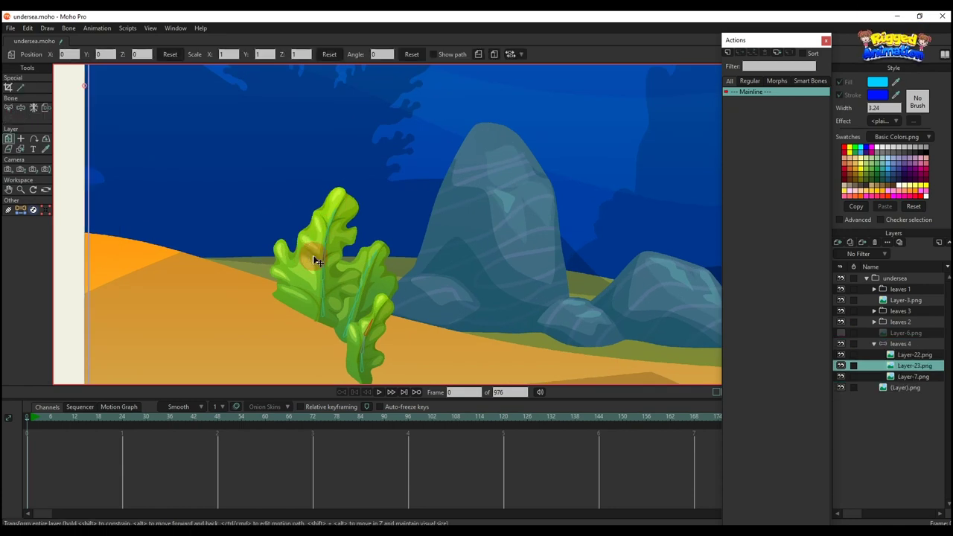
{"action": "key", "text": "b"}
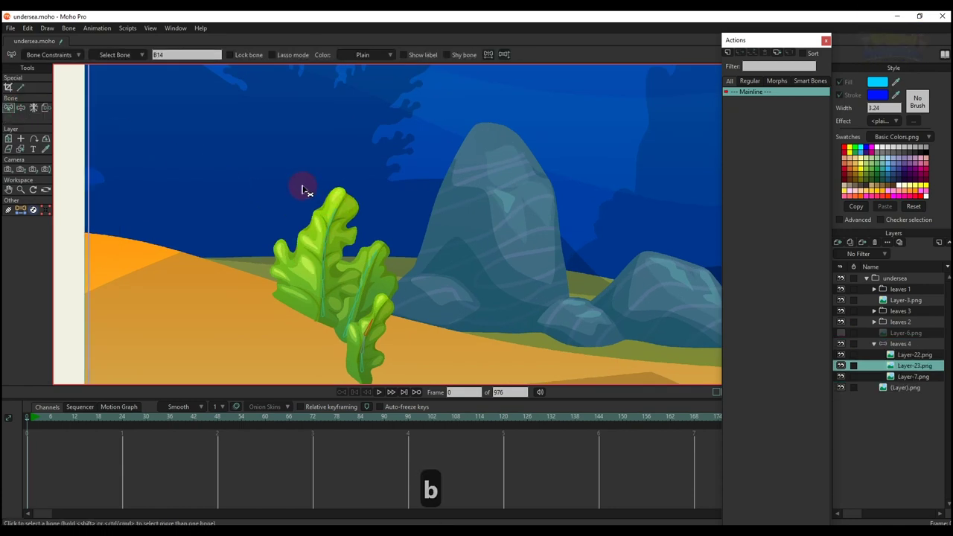
{"action": "left_click_drag", "start_coordinate": [303, 185], "coordinate": [337, 335]}
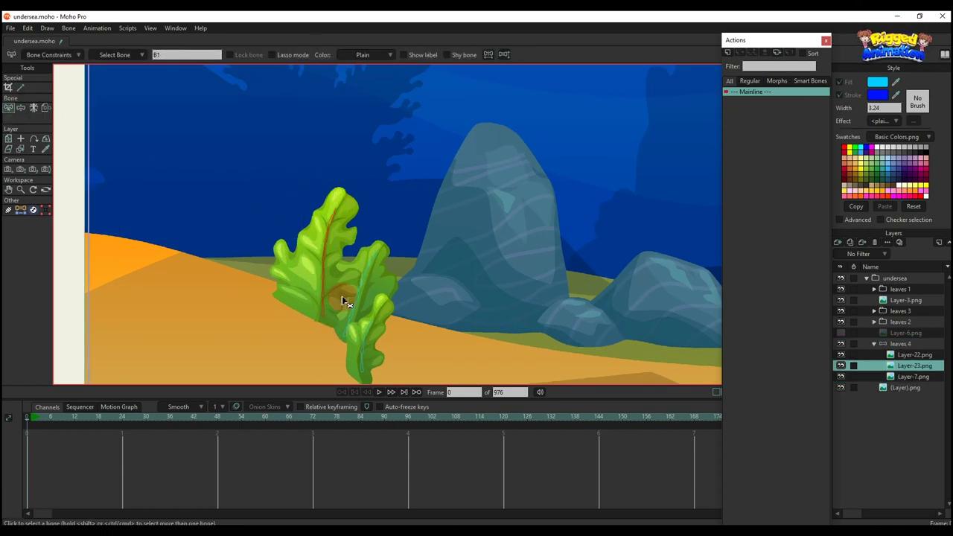
{"action": "left_click", "coordinate": [342, 296]}
{"action": "key", "text": "ctrl+shift+f"}
Step: Flexi-bind Layer-7.png to only the bones running through the middle leaf
{"action": "right_click", "coordinate": [370, 281], "text": "alt"}
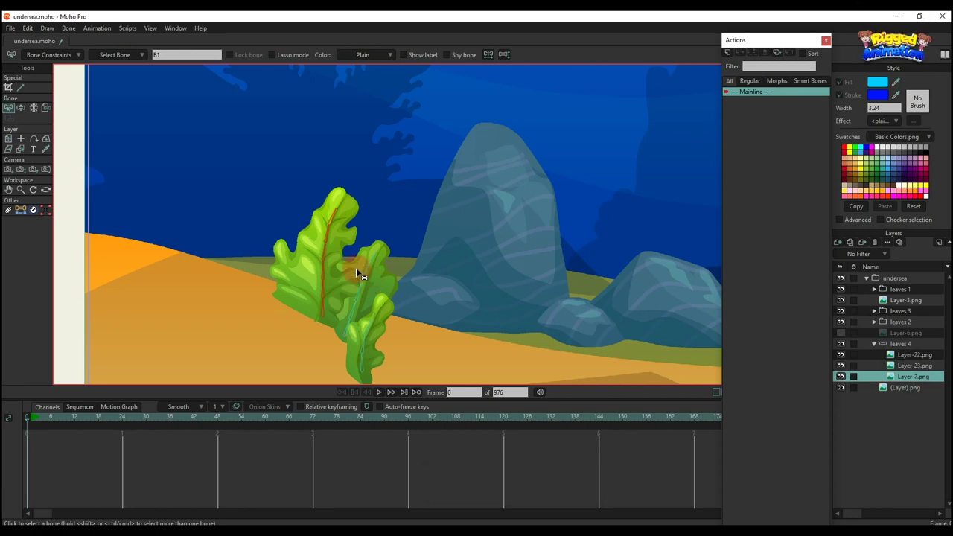
{"action": "left_click_drag", "start_coordinate": [352, 249], "coordinate": [369, 282]}
{"action": "scroll", "coordinate": [381, 296], "scroll_direction": "up", "scroll_amount": 1}
{"action": "left_click", "coordinate": [350, 335]}
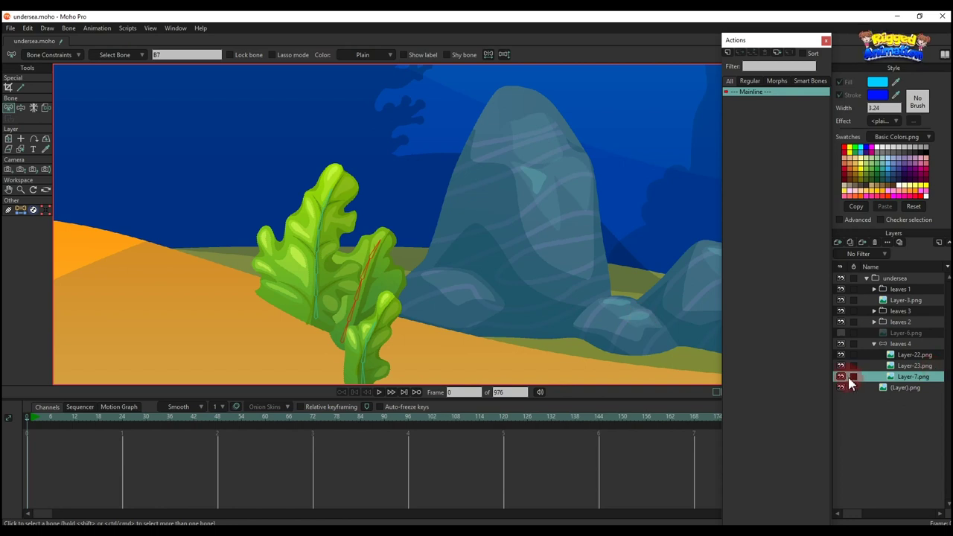
{"action": "key", "text": "ctrl+shift+f"}
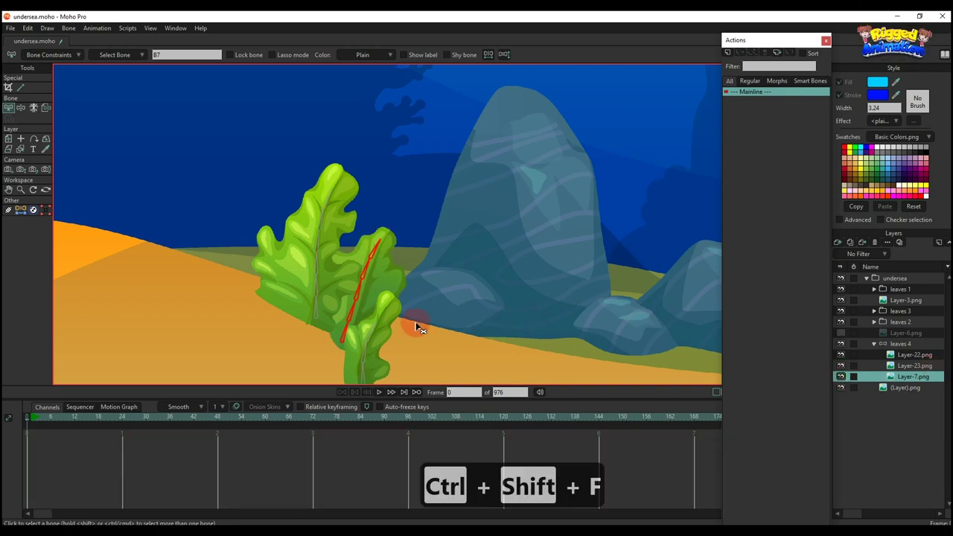
Step: Add a freehand bone to the tip of the smallest leaf in the leaves 4 bone layer
{"action": "right_click", "coordinate": [386, 317], "text": "alt"}
{"action": "left_click_drag", "start_coordinate": [356, 319], "coordinate": [389, 261]}
{"action": "scroll", "coordinate": [389, 257], "scroll_direction": "up", "scroll_amount": 5}
{"action": "left_click", "coordinate": [900, 344]}
{"action": "key", "text": "b"}
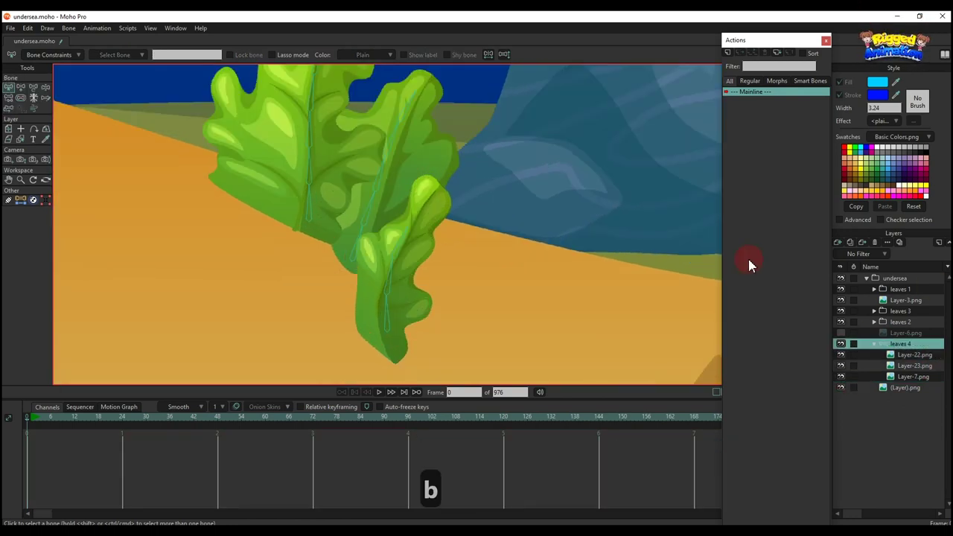
{"action": "left_click", "coordinate": [45, 98]}
{"action": "scroll", "coordinate": [402, 215], "scroll_direction": "up", "scroll_amount": 1}
{"action": "left_click_drag", "start_coordinate": [415, 229], "coordinate": [430, 192]}
{"action": "scroll", "coordinate": [425, 249], "scroll_direction": "down", "scroll_amount": 2}
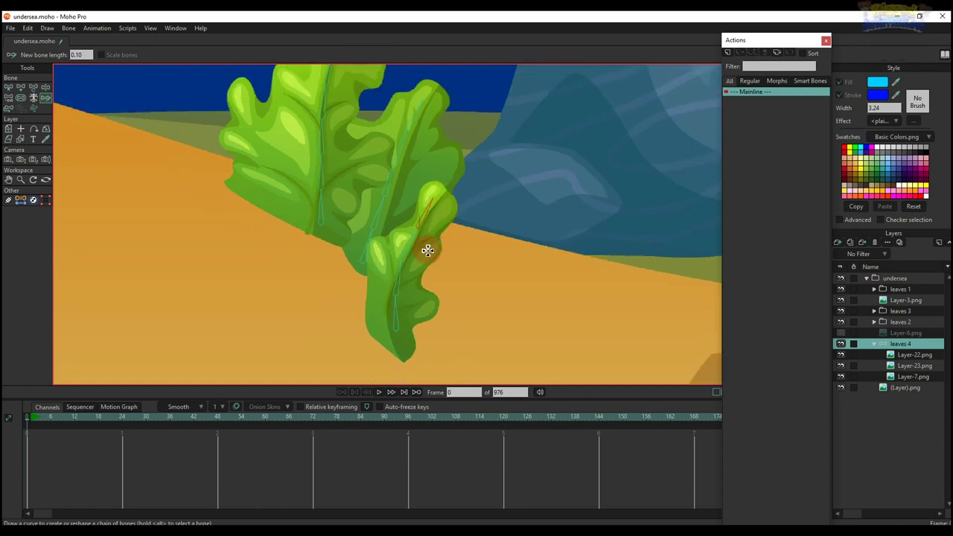
Step: Flexi-bind Layer-22.png to only the bones of the smallest leaf, including its tip bone
{"action": "key", "text": "v"}
{"action": "key", "text": "b"}
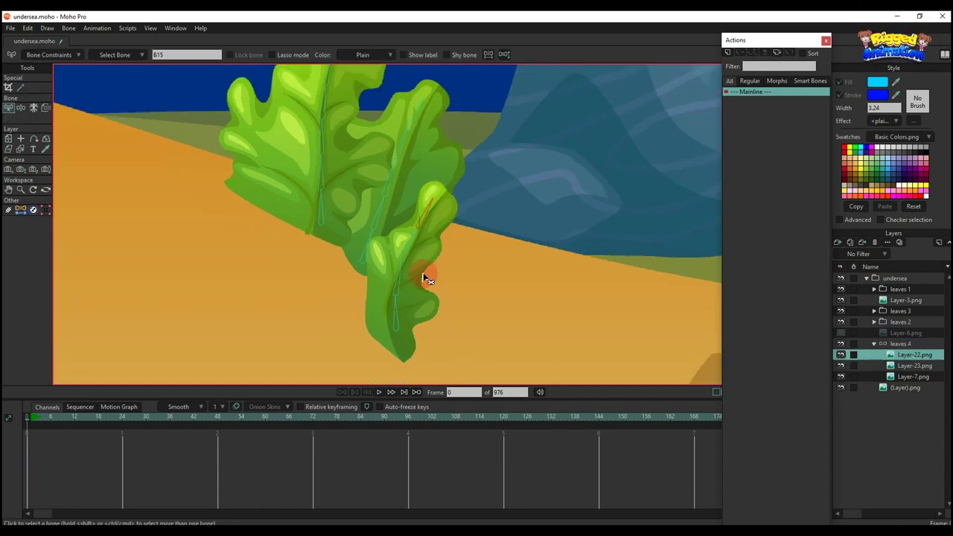
{"action": "key", "text": "b"}
{"action": "left_click", "coordinate": [393, 219]}
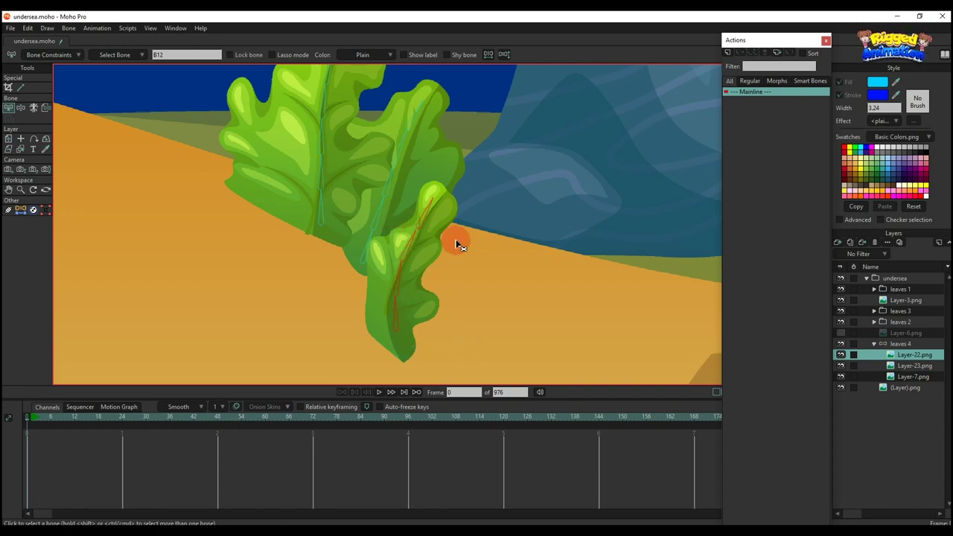
{"action": "key", "text": "ctrl+shift+f"}
{"action": "key", "text": "b"}
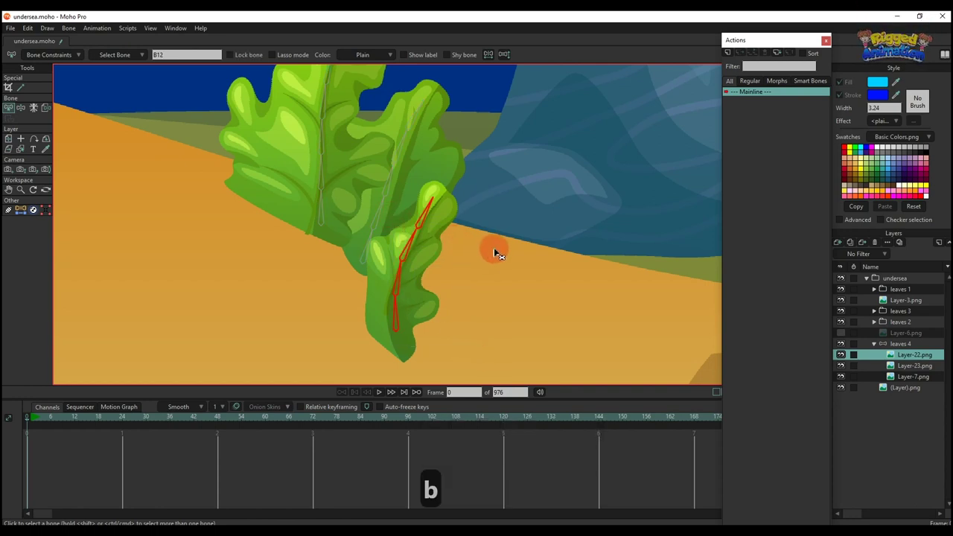
Step: Reparent the smallest leaf's tip bone to the bone directly below it
{"action": "left_click", "coordinate": [423, 227]}
{"action": "key", "text": "p"}
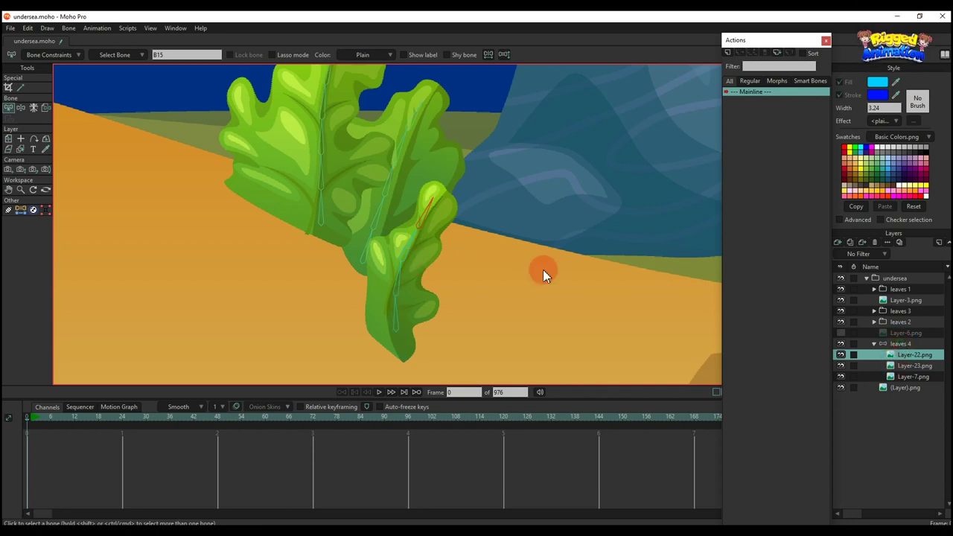
{"action": "key", "text": "p"}
{"action": "scroll", "coordinate": [421, 251], "scroll_direction": "up", "scroll_amount": 2}
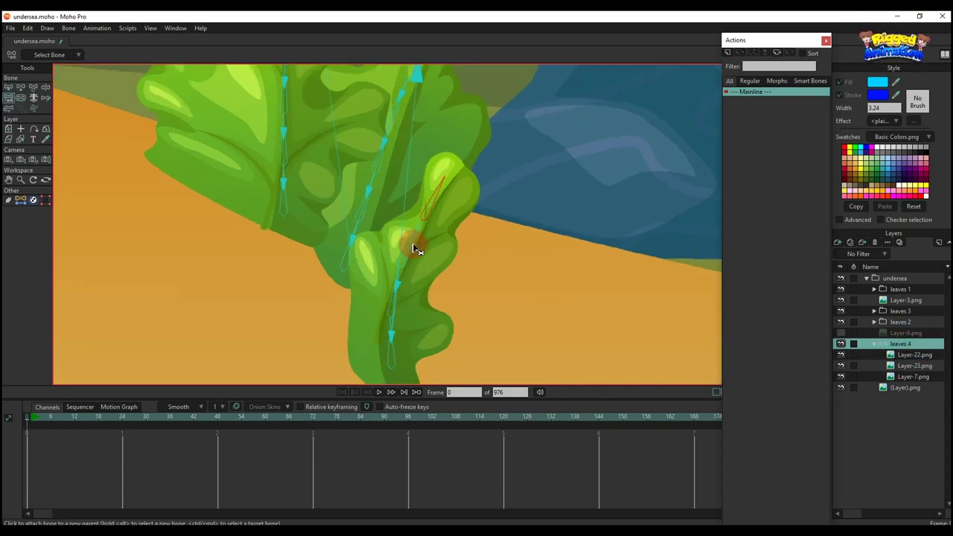
{"action": "scroll", "coordinate": [417, 250], "scroll_direction": "down", "scroll_amount": 4}
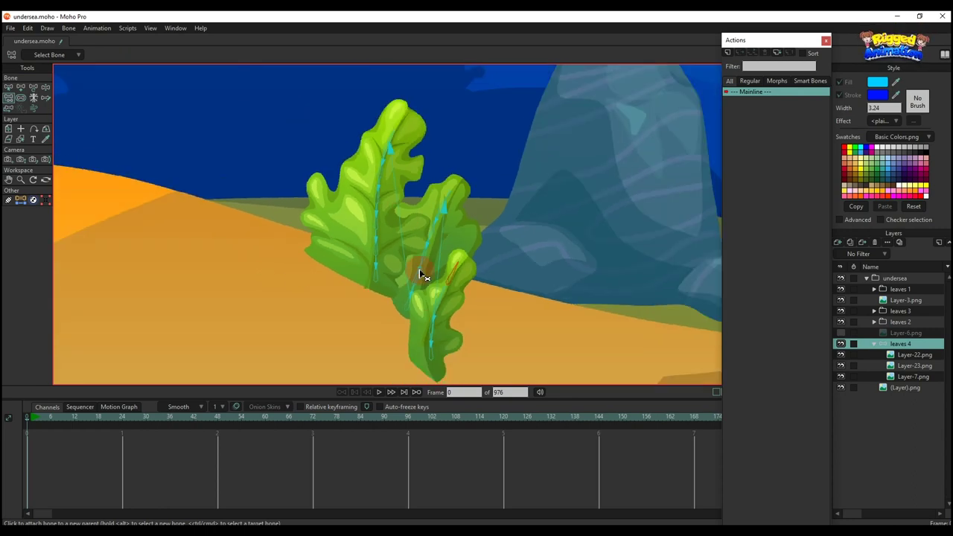
Step: Detach the root bones of the middle and smallest leaves from the neighbouring leaves' bone chains
{"action": "key", "text": "b"}
{"action": "key", "text": "p"}
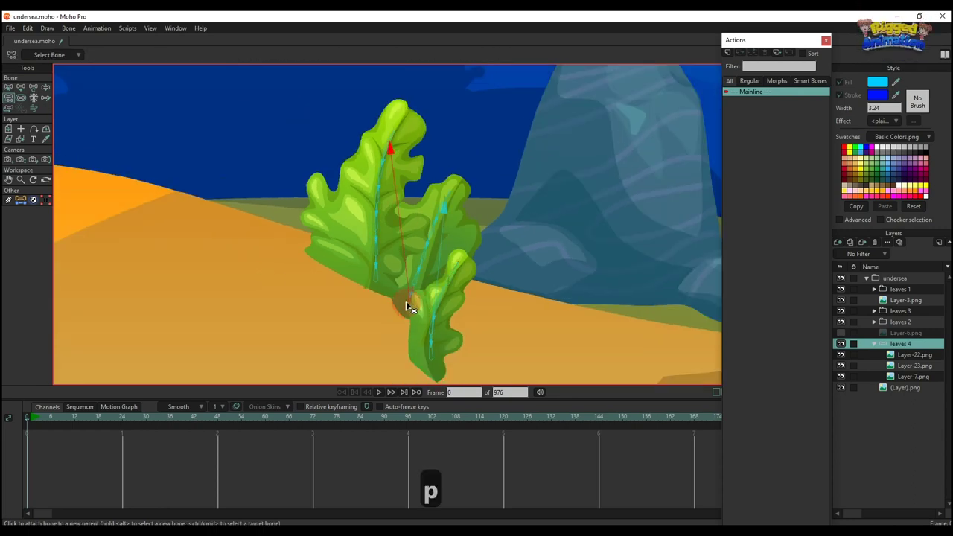
{"action": "key", "text": "b"}
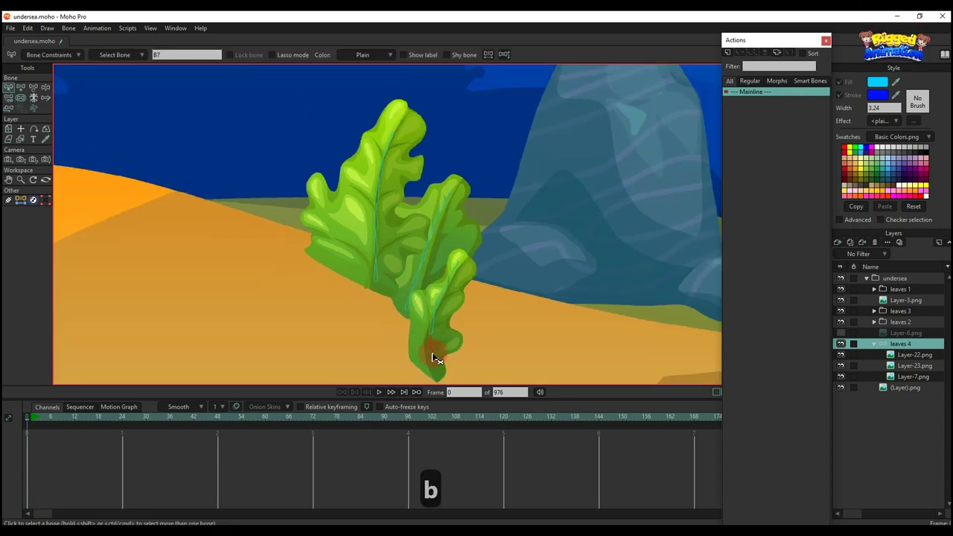
{"action": "key", "text": "p"}
{"action": "scroll", "coordinate": [440, 281], "scroll_direction": "down", "scroll_amount": 3}
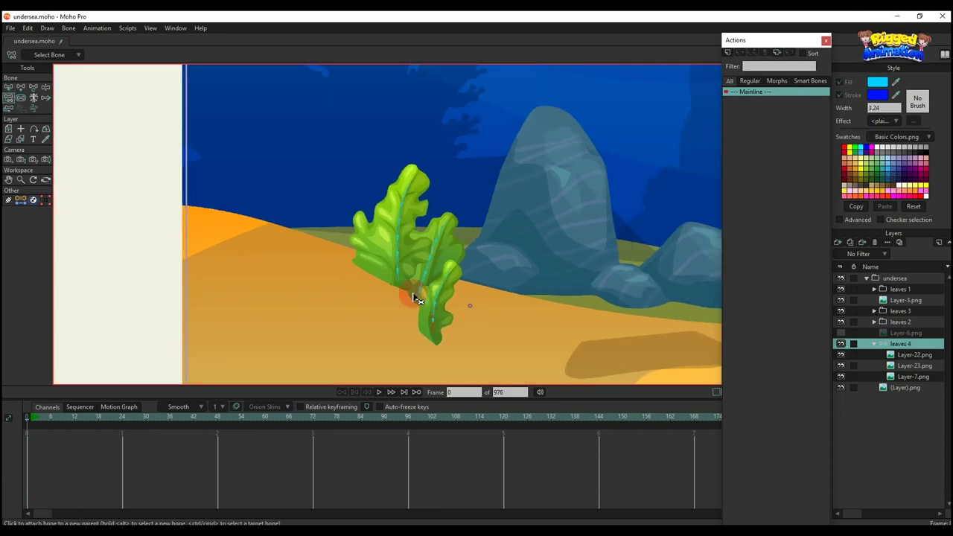
{"action": "left_click_drag", "start_coordinate": [579, 281], "coordinate": [408, 251]}
{"action": "scroll", "coordinate": [409, 251], "scroll_direction": "down", "scroll_amount": 2}
{"action": "left_click_drag", "start_coordinate": [613, 276], "coordinate": [459, 274]}
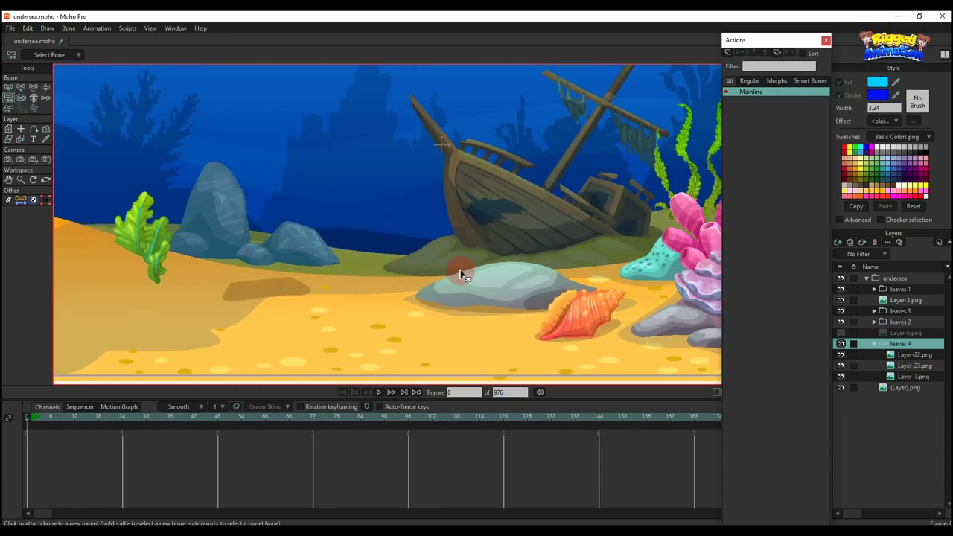
Step: Show Layer-6.png again, and convert the leaves 2 group into a bone layer
{"action": "left_click", "coordinate": [875, 344]}
{"action": "left_click", "coordinate": [841, 334]}
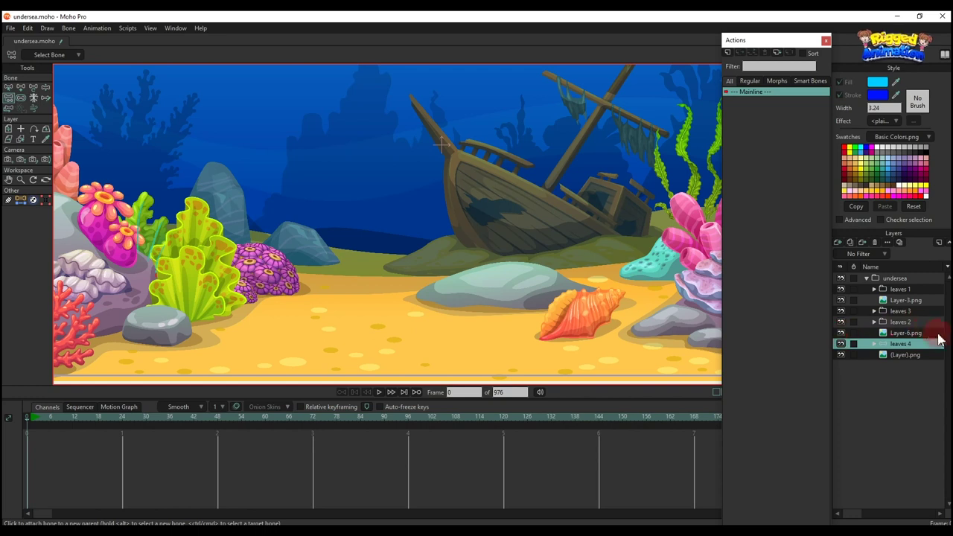
{"action": "left_click", "coordinate": [901, 323]}
{"action": "scroll", "coordinate": [591, 294], "scroll_direction": "down", "scroll_amount": 2}
{"action": "left_click_drag", "start_coordinate": [608, 274], "coordinate": [384, 313]}
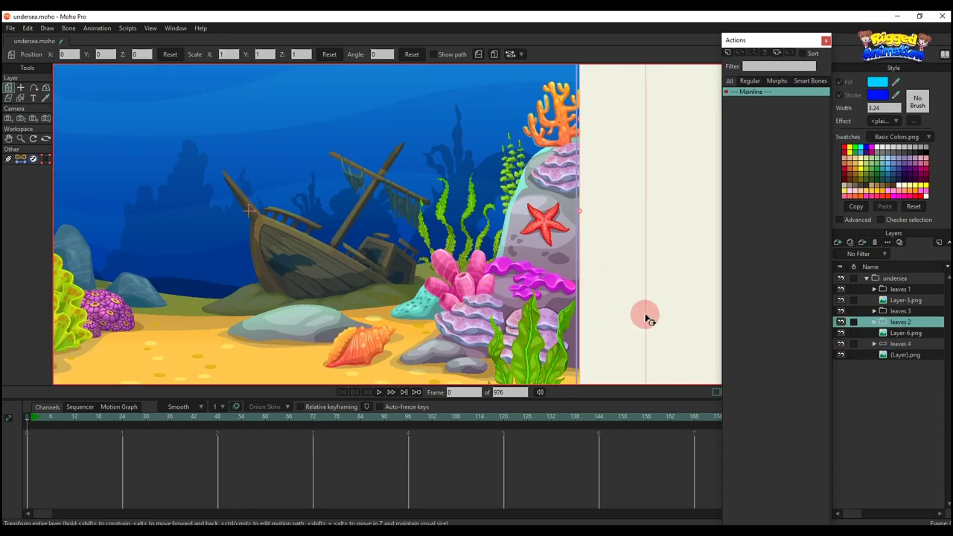
{"action": "left_click_drag", "start_coordinate": [543, 340], "coordinate": [556, 242]}
{"action": "left_click", "coordinate": [841, 323]}
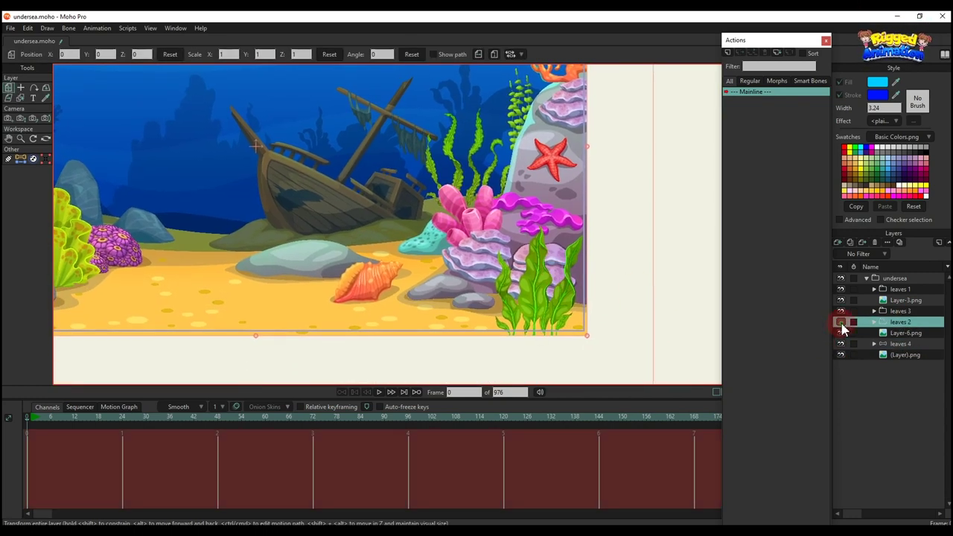
{"action": "right_click", "coordinate": [894, 319]}
{"action": "left_click", "coordinate": [913, 365]}
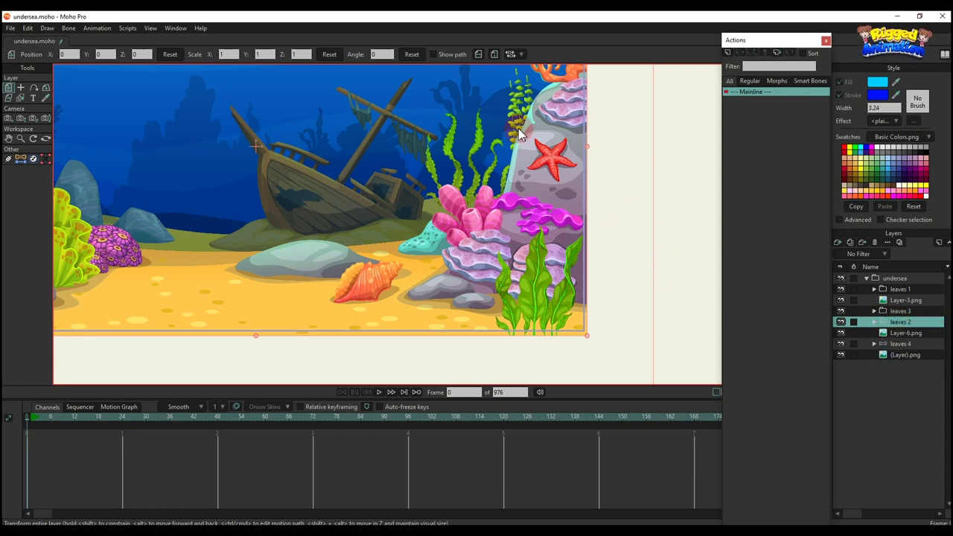
Step: Hide Layer-3.png so the full stems of the leaves 2 plants are exposed
{"action": "scroll", "coordinate": [519, 135], "scroll_direction": "up", "scroll_amount": 3}
{"action": "left_click", "coordinate": [856, 301]}
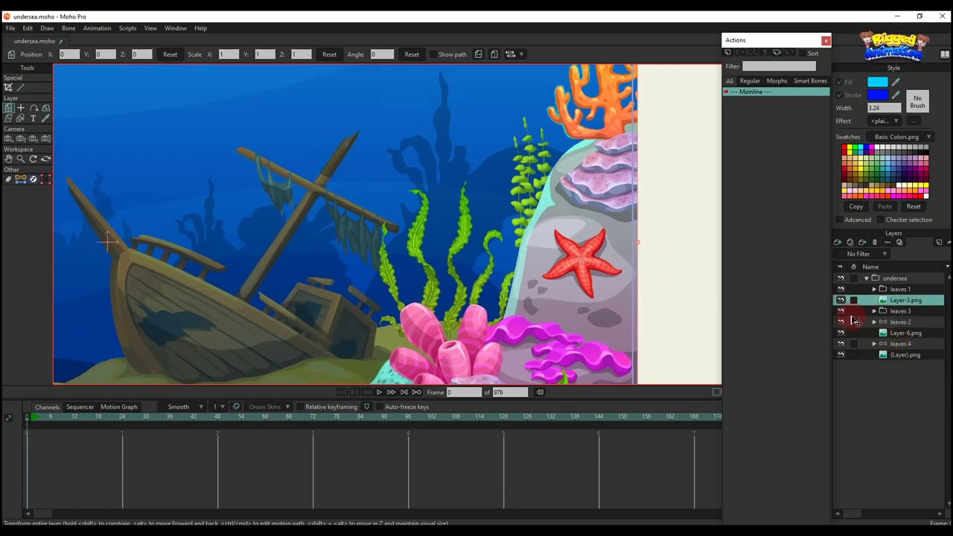
{"action": "left_click", "coordinate": [840, 301]}
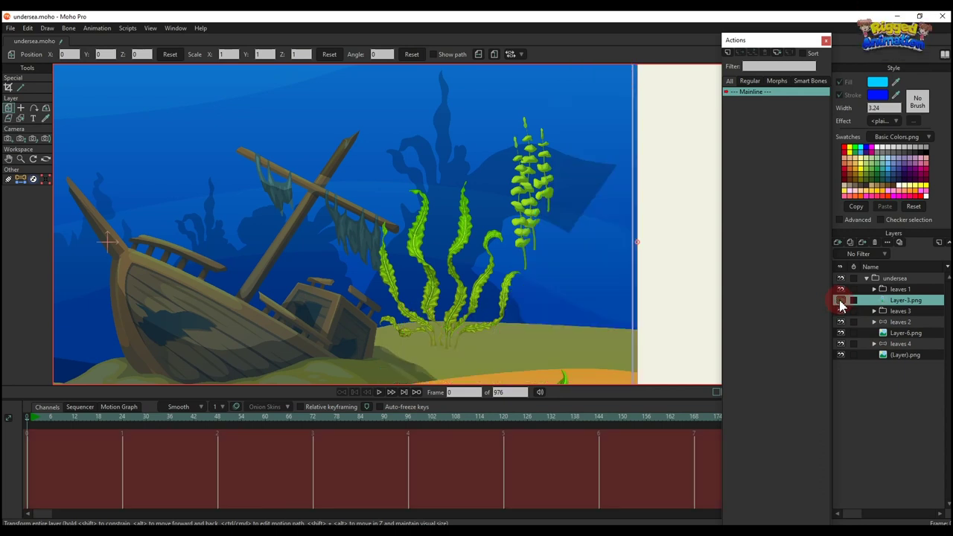
Step: Draw a freehand bone chain along each of the three stems in the leaves 2 bone layer
{"action": "left_click", "coordinate": [875, 323]}
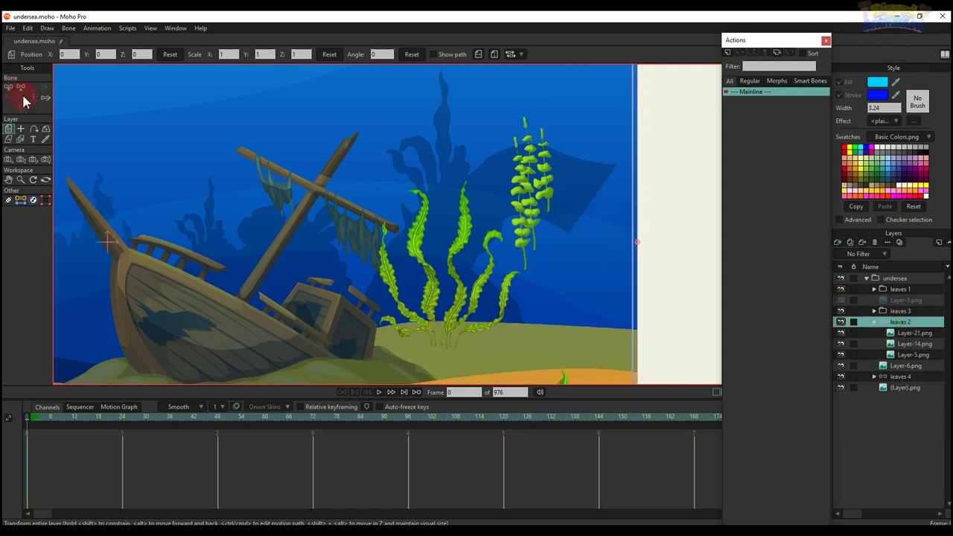
{"action": "left_click", "coordinate": [45, 97]}
{"action": "scroll", "coordinate": [484, 245], "scroll_direction": "up", "scroll_amount": 5}
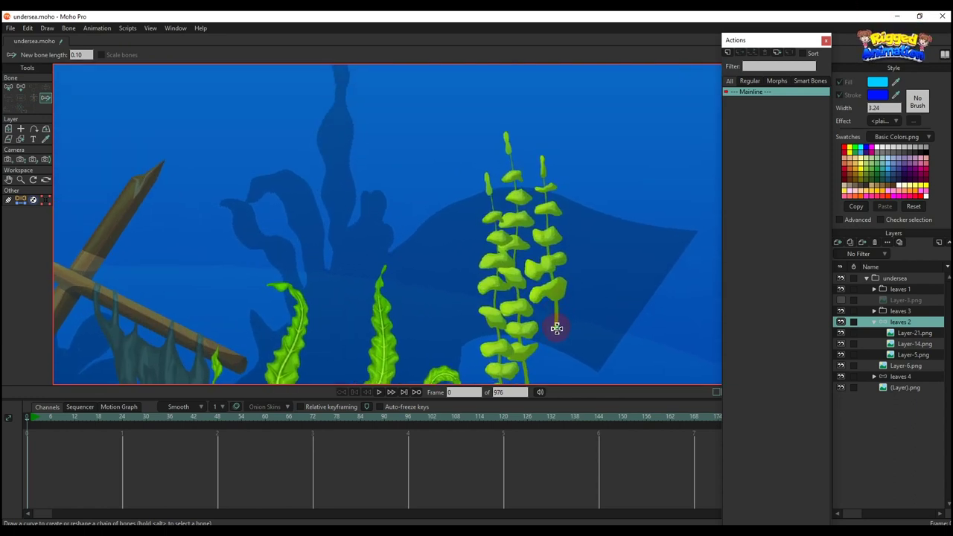
{"action": "left_click_drag", "start_coordinate": [547, 164], "coordinate": [555, 259]}
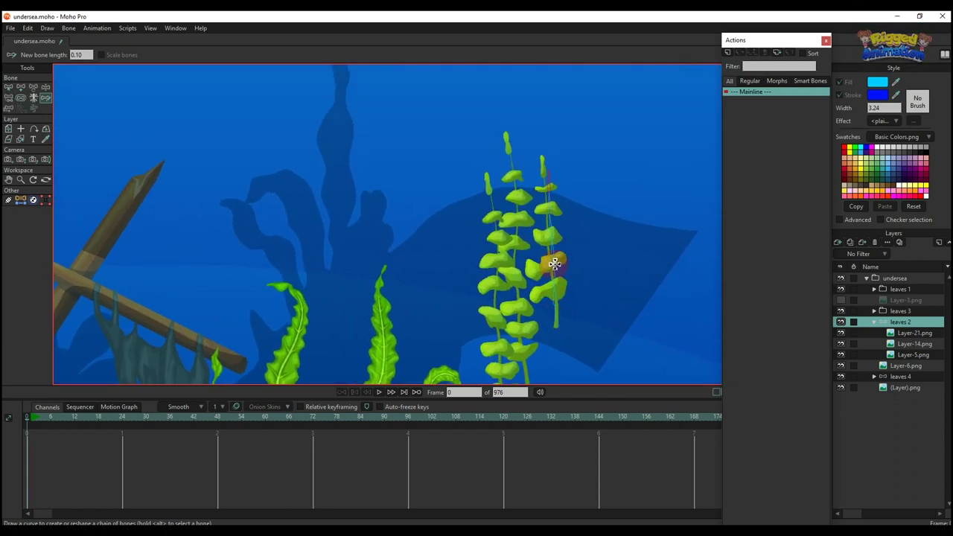
{"action": "mouse_move", "coordinate": [529, 351]}
{"action": "left_mouse_down"}
{"action": "mouse_move", "coordinate": [533, 312]}
{"action": "mouse_move", "coordinate": [529, 369]}
{"action": "mouse_move", "coordinate": [520, 174]}
{"action": "left_mouse_up"}
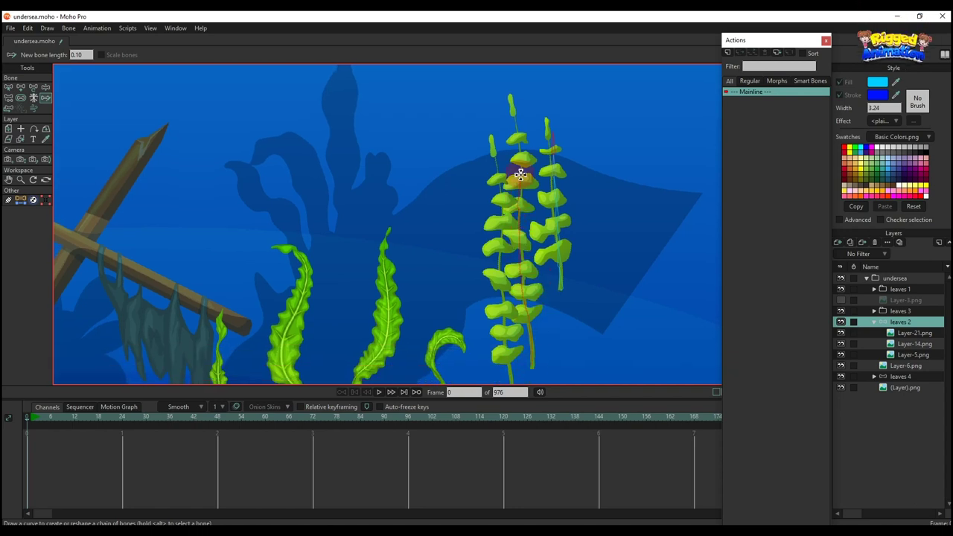
{"action": "left_click_drag", "start_coordinate": [515, 114], "coordinate": [515, 113]}
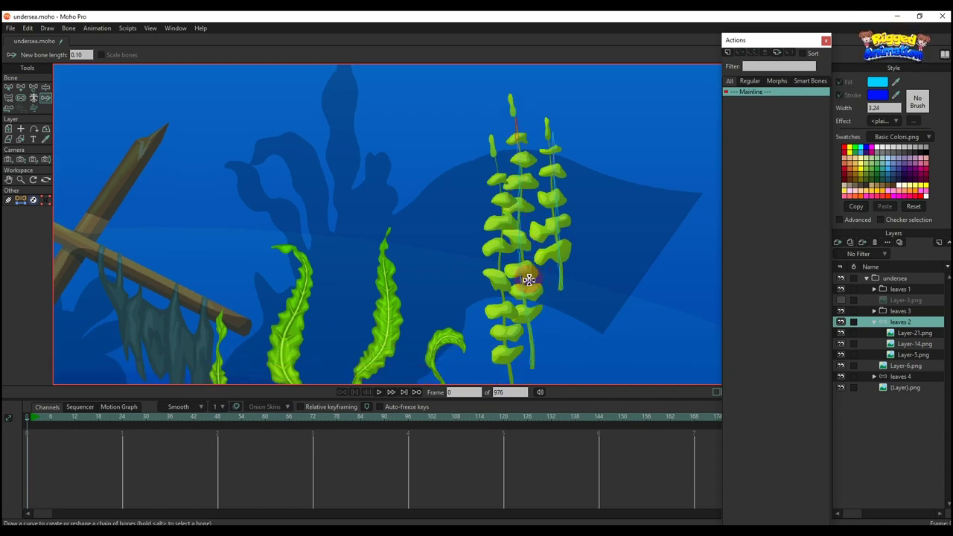
{"action": "scroll", "coordinate": [514, 283], "scroll_direction": "down", "scroll_amount": 3}
{"action": "left_click_drag", "start_coordinate": [515, 344], "coordinate": [497, 158]}
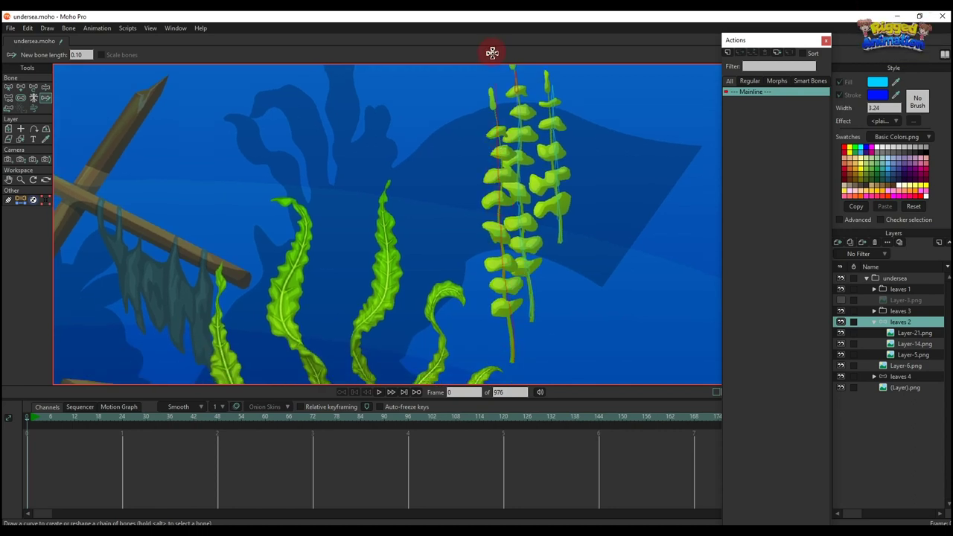
{"action": "left_click_drag", "start_coordinate": [492, 53], "coordinate": [493, 54]}
Step: Detach the root bones of the left and middle leaves 2 stems from the neighbouring stems' bone chains
{"action": "scroll", "coordinate": [521, 115], "scroll_direction": "up", "scroll_amount": 2}
{"action": "key", "text": "t"}
{"action": "key", "text": "BackSpace"}
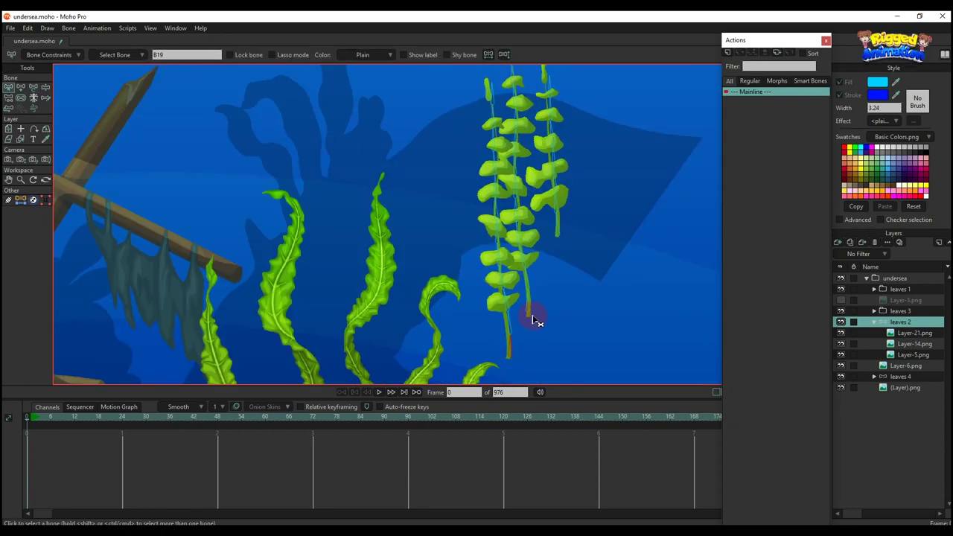
{"action": "key", "text": "p"}
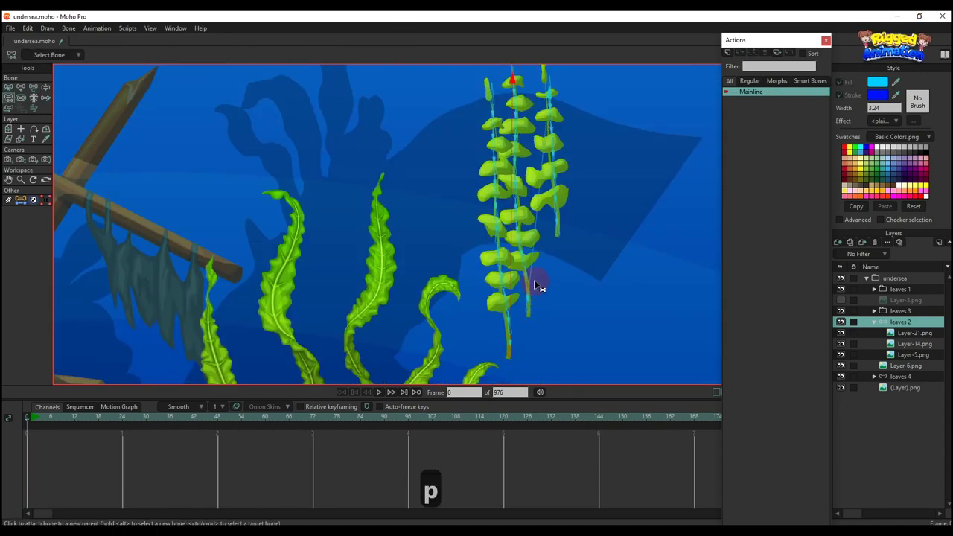
{"action": "scroll", "coordinate": [533, 276], "scroll_direction": "down", "scroll_amount": 1}
{"action": "key", "text": "b"}
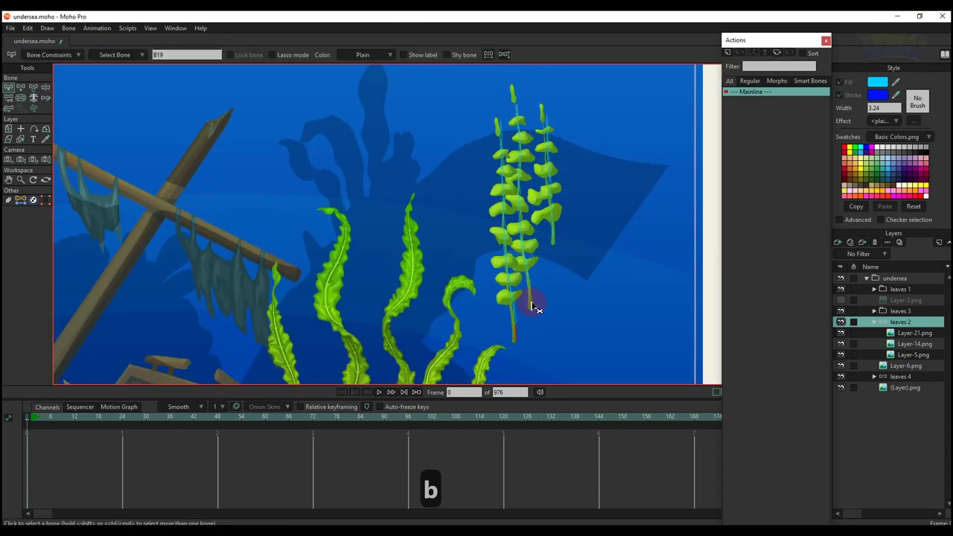
{"action": "left_click", "coordinate": [531, 298]}
{"action": "key", "text": "p"}
Step: Flexi-bind Layer-14.png to only the bones of the right-hand stem in leaves 2
{"action": "key", "text": "t"}
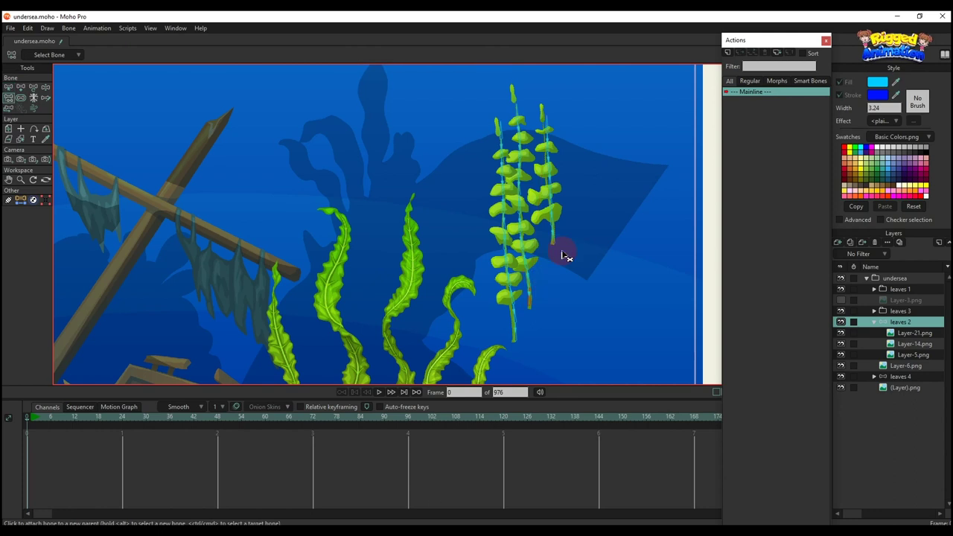
{"action": "scroll", "coordinate": [543, 223], "scroll_direction": "up", "scroll_amount": 2}
{"action": "scroll", "coordinate": [560, 200], "scroll_direction": "up", "scroll_amount": 1}
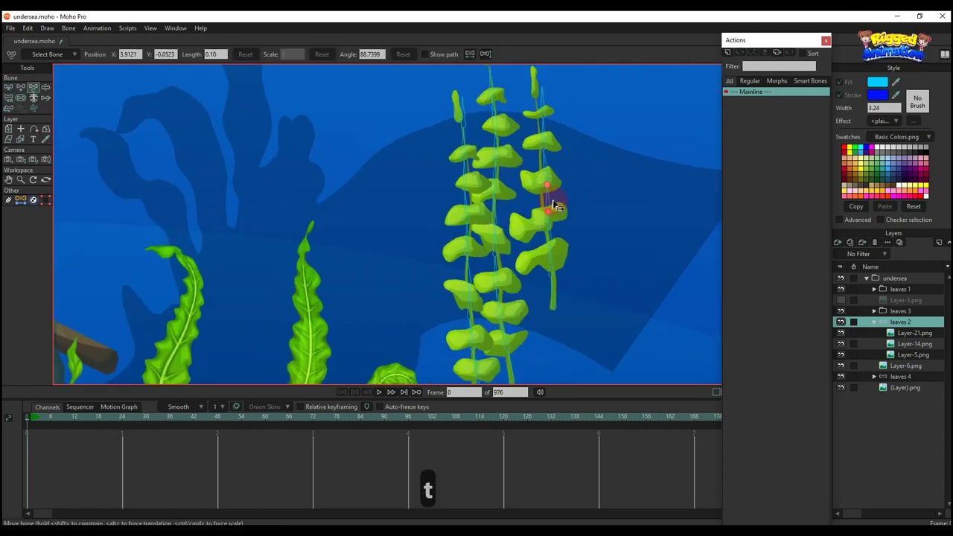
{"action": "scroll", "coordinate": [553, 215], "scroll_direction": "down", "scroll_amount": 3}
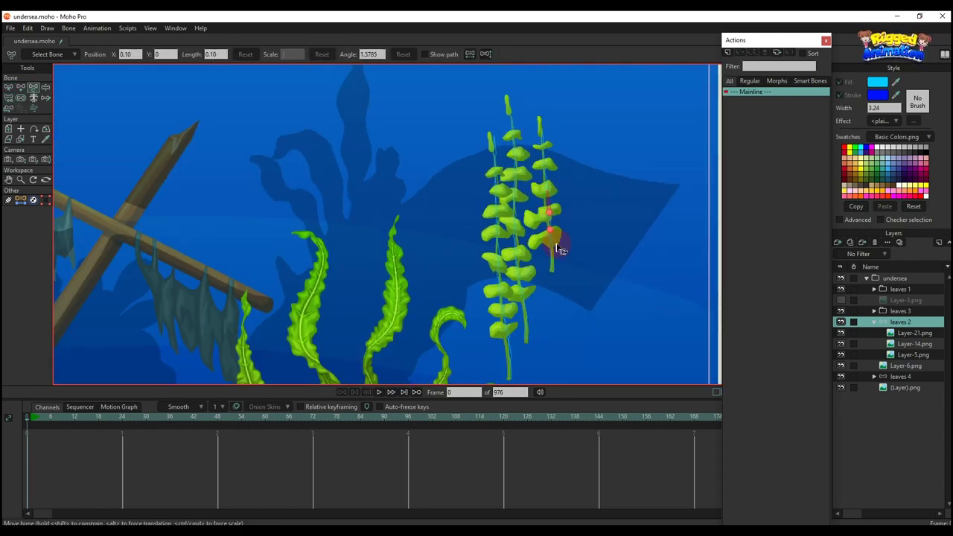
{"action": "scroll", "coordinate": [558, 237], "scroll_direction": "up", "scroll_amount": 1}
{"action": "right_click", "coordinate": [558, 236], "text": "alt"}
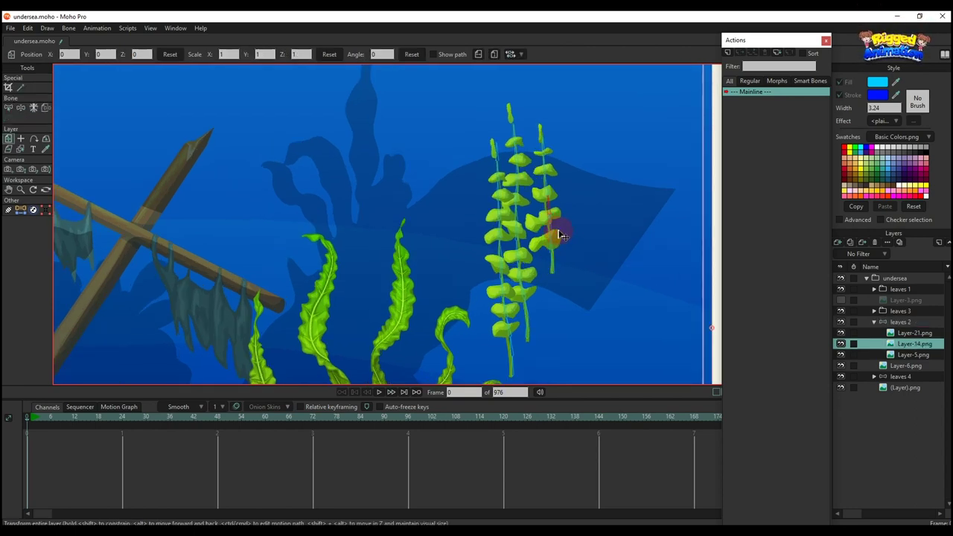
{"action": "key", "text": "b"}
{"action": "left_click", "coordinate": [537, 132]}
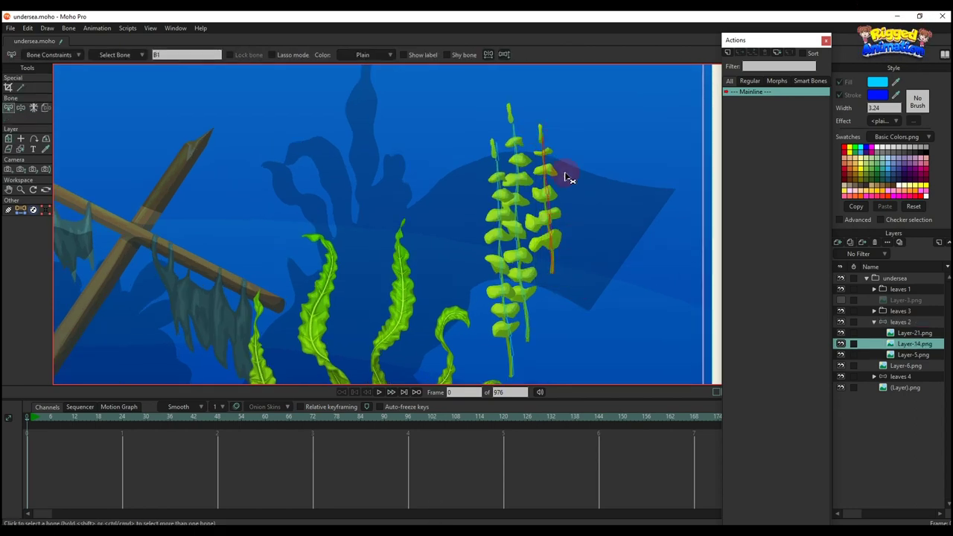
{"action": "key", "text": "ctrl+shift+f"}
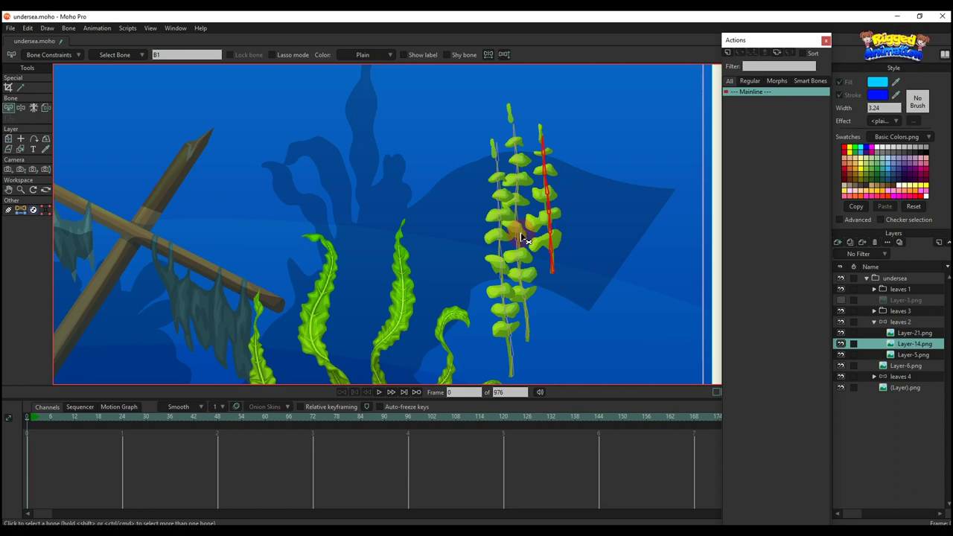
Step: Flexi-bind Layer-5.png to only the bone chain of the middle stem in leaves 2
{"action": "left_click", "coordinate": [521, 236], "text": "ctrl+alt"}
{"action": "key", "text": "b"}
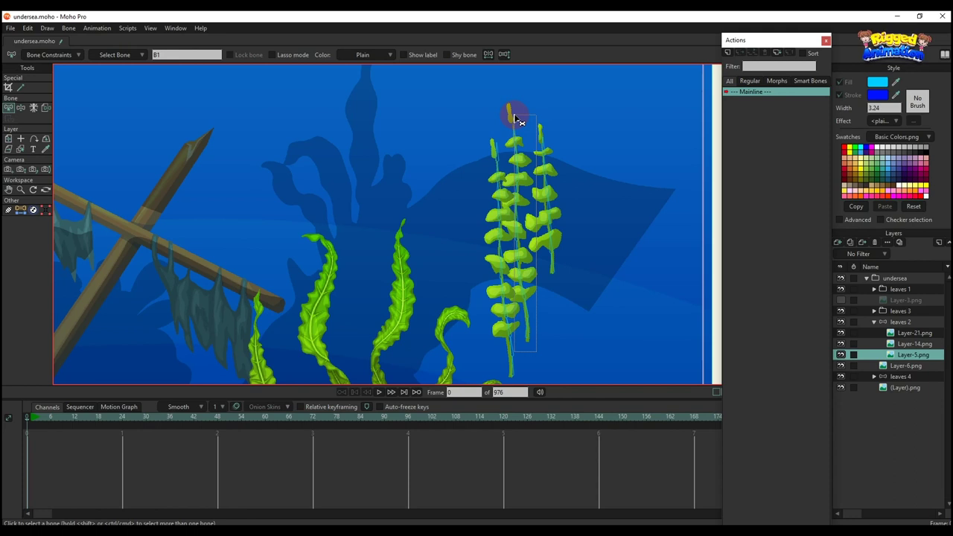
{"action": "left_click", "coordinate": [515, 118]}
{"action": "key", "text": "ctrl+shift+f"}
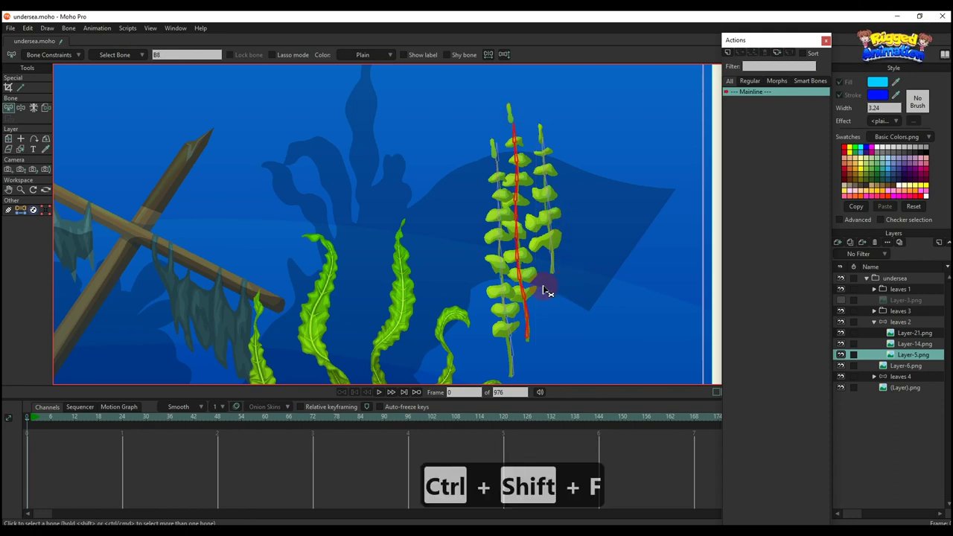
Step: Flexi-bind Layer-21.png to only the bone chain of the left-hand stem in leaves 2
{"action": "right_click", "coordinate": [510, 314], "text": "alt"}
{"action": "key", "text": "b"}
{"action": "left_click_drag", "start_coordinate": [462, 127], "coordinate": [510, 373]}
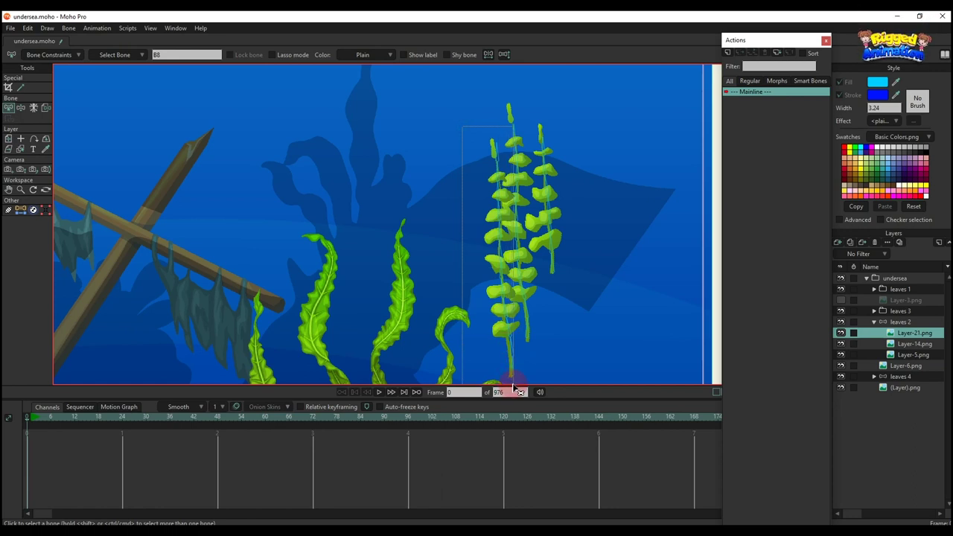
{"action": "left_click", "coordinate": [509, 384]}
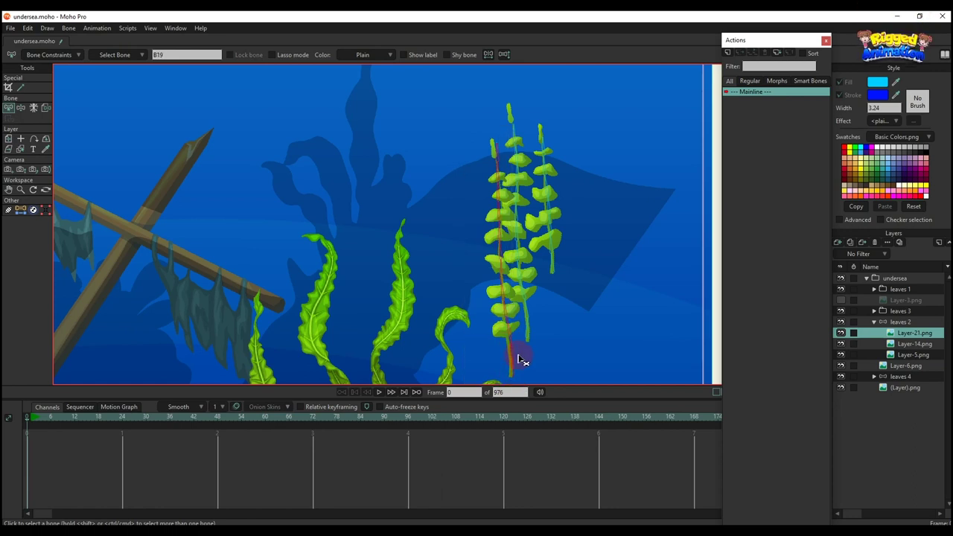
{"action": "key", "text": "ctrl+shift+f"}
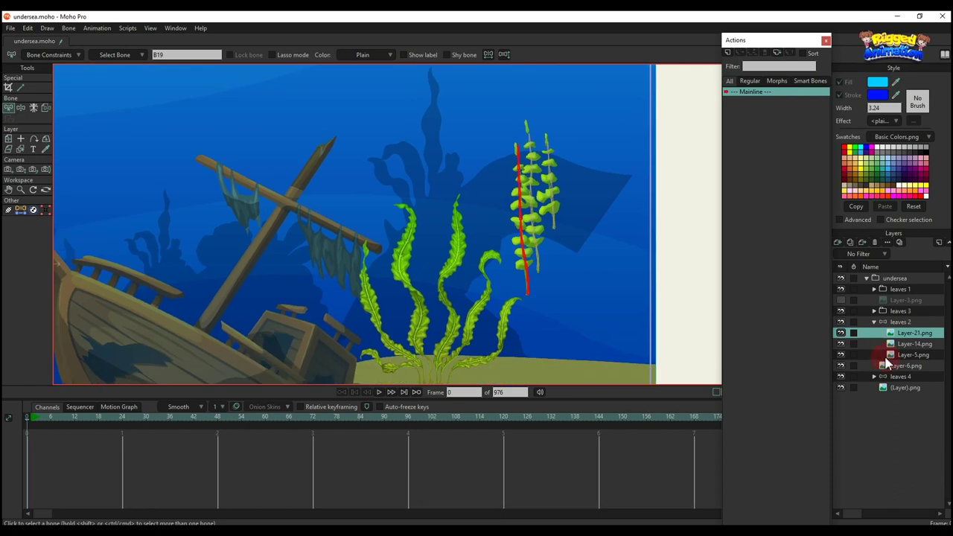
Step: Collapse the leaves 2 layer and convert the leaves 3 group into a bone layer
{"action": "left_click", "coordinate": [874, 323]}
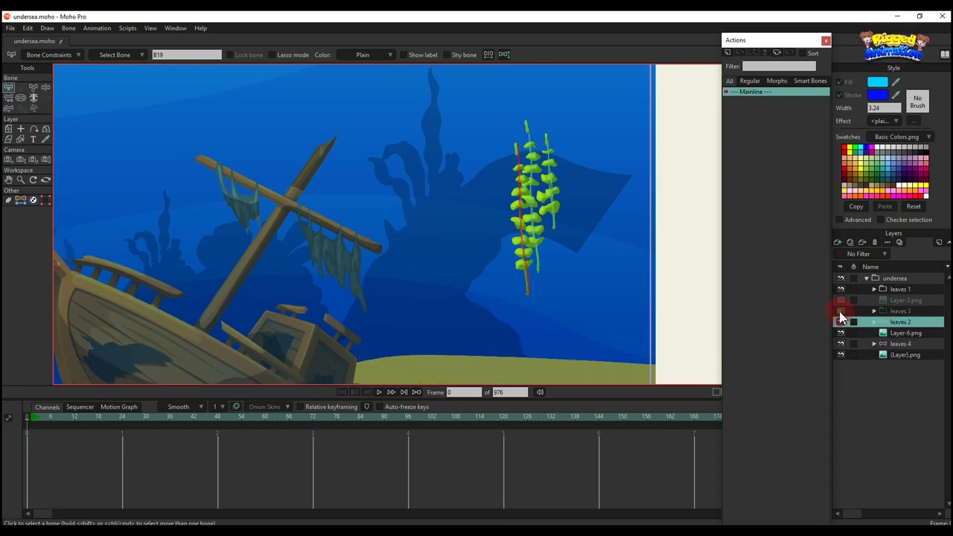
{"action": "right_click", "coordinate": [896, 309]}
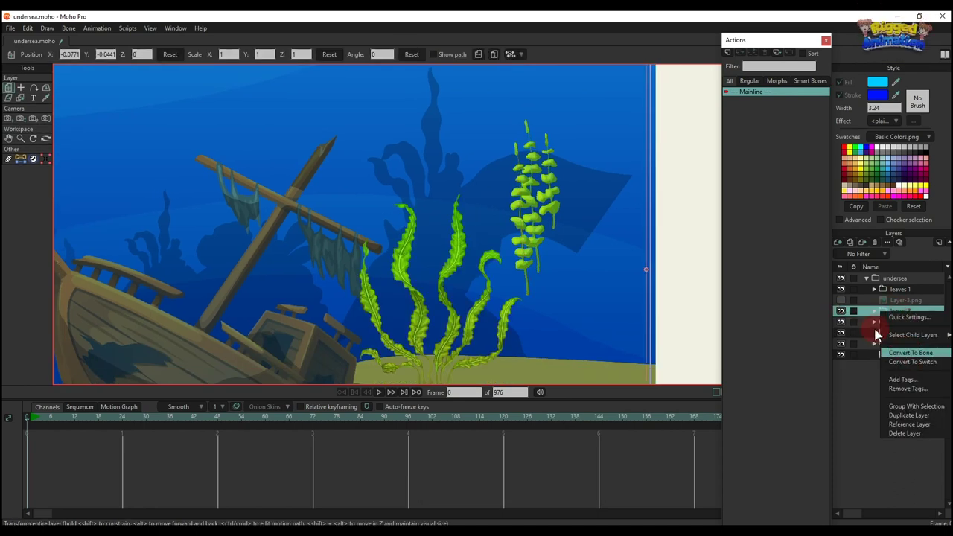
{"action": "left_click", "coordinate": [879, 316]}
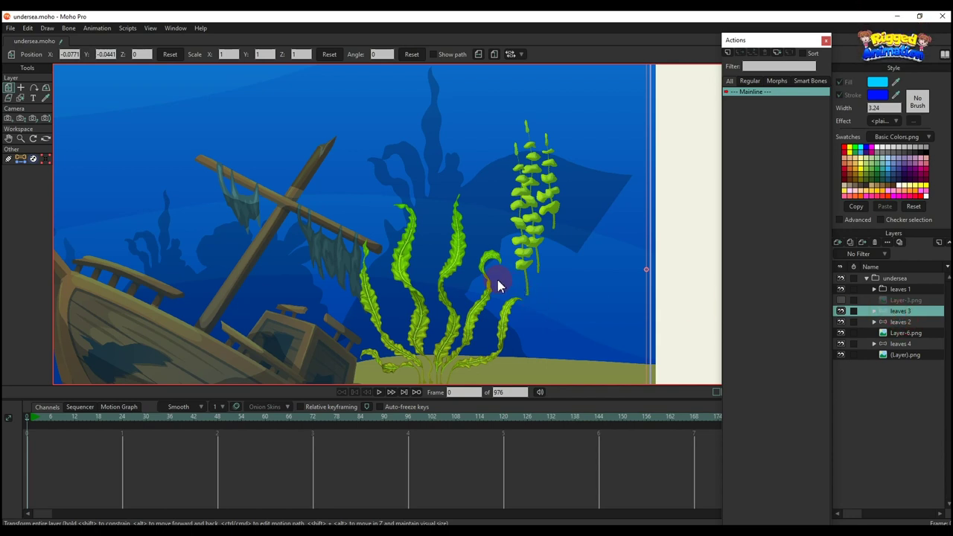
Step: Draw a freehand bone chain from the base to the tip of the rightmost leaf in the leaves 3 bone layer
{"action": "scroll", "coordinate": [499, 285], "scroll_direction": "down", "scroll_amount": 2}
{"action": "left_click_drag", "start_coordinate": [498, 294], "coordinate": [501, 269]}
{"action": "scroll", "coordinate": [367, 294], "scroll_direction": "up", "scroll_amount": 5}
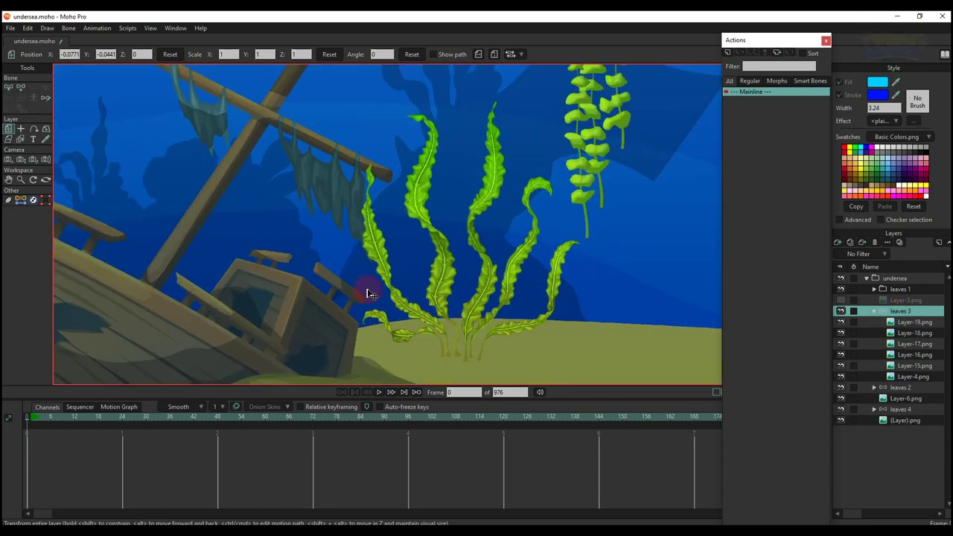
{"action": "left_click", "coordinate": [43, 99]}
{"action": "scroll", "coordinate": [462, 268], "scroll_direction": "up", "scroll_amount": 2}
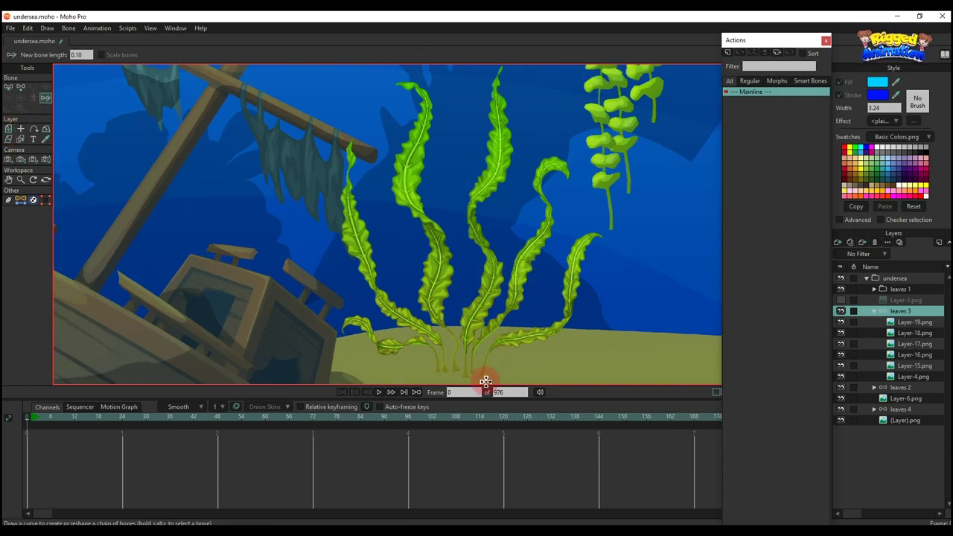
{"action": "mouse_move", "coordinate": [483, 376]}
{"action": "left_mouse_down"}
{"action": "mouse_move", "coordinate": [493, 348]}
{"action": "mouse_move", "coordinate": [562, 320]}
{"action": "left_mouse_up"}
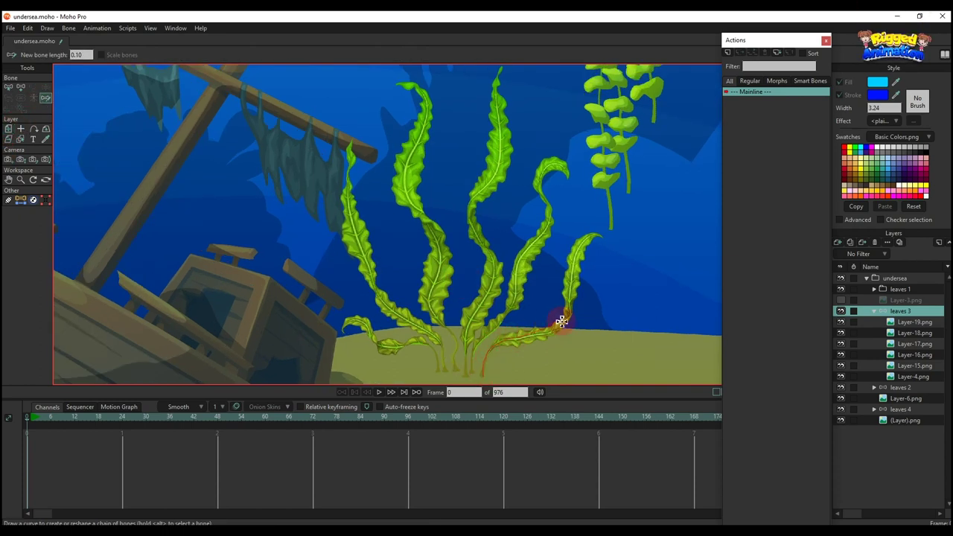
{"action": "left_click_drag", "start_coordinate": [574, 289], "coordinate": [590, 237]}
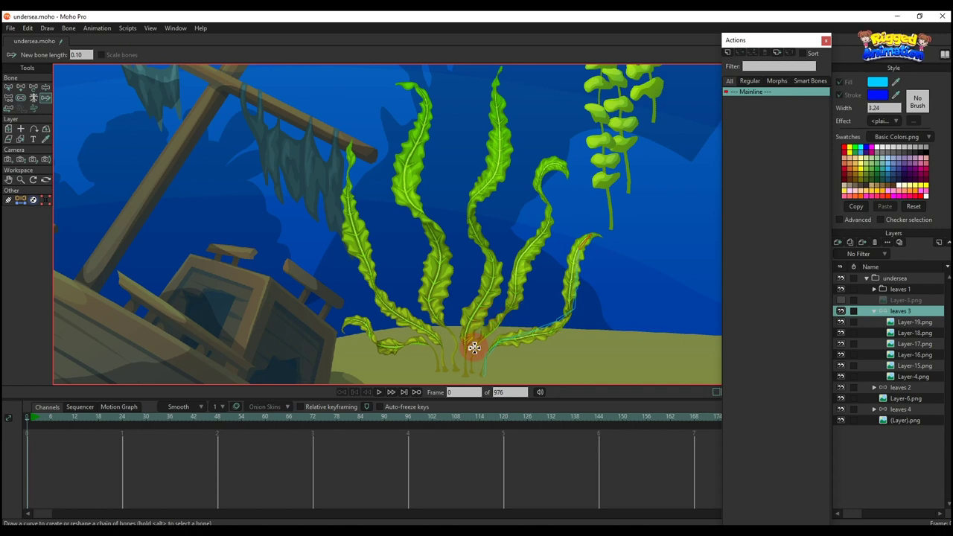
Step: Draw a freehand bone chain up to the curled tip of the second leaf from the right in leaves 3
{"action": "left_click_drag", "start_coordinate": [472, 365], "coordinate": [495, 322]}
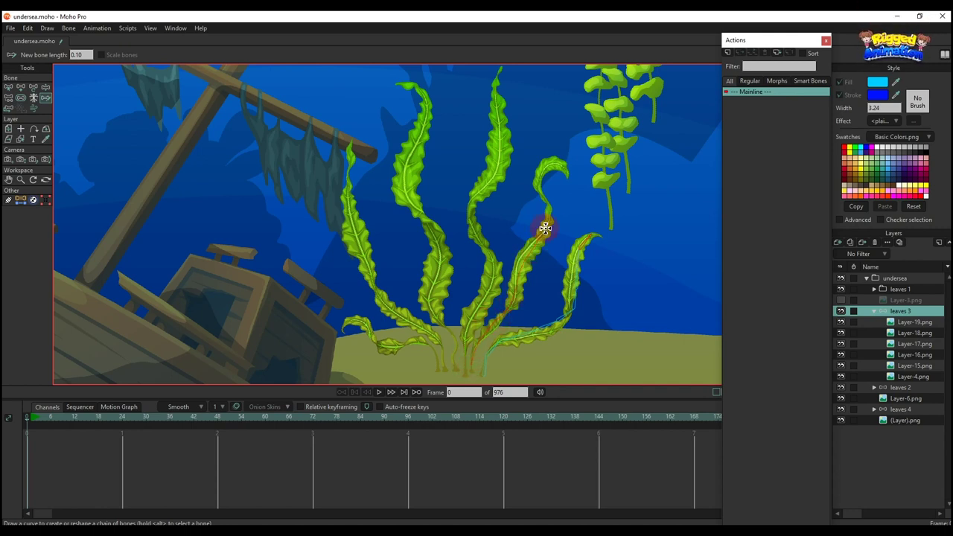
{"action": "left_click_drag", "start_coordinate": [557, 164], "coordinate": [560, 164]}
{"action": "left_click_drag", "start_coordinate": [489, 296], "coordinate": [503, 322]}
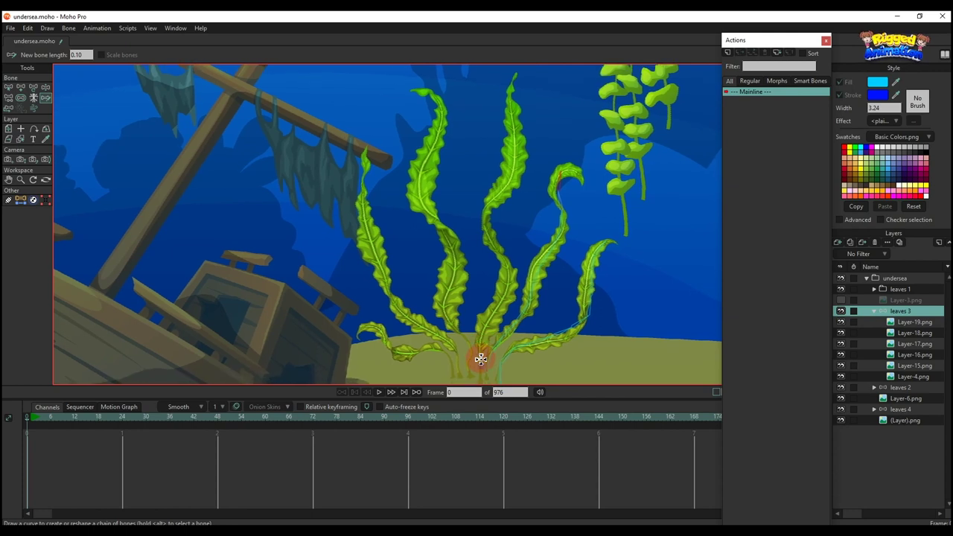
Step: Draw a freehand bone chain from the base to the tip of the third leaf from the right in leaves 3
{"action": "key", "text": "b"}
{"action": "key", "text": "a"}
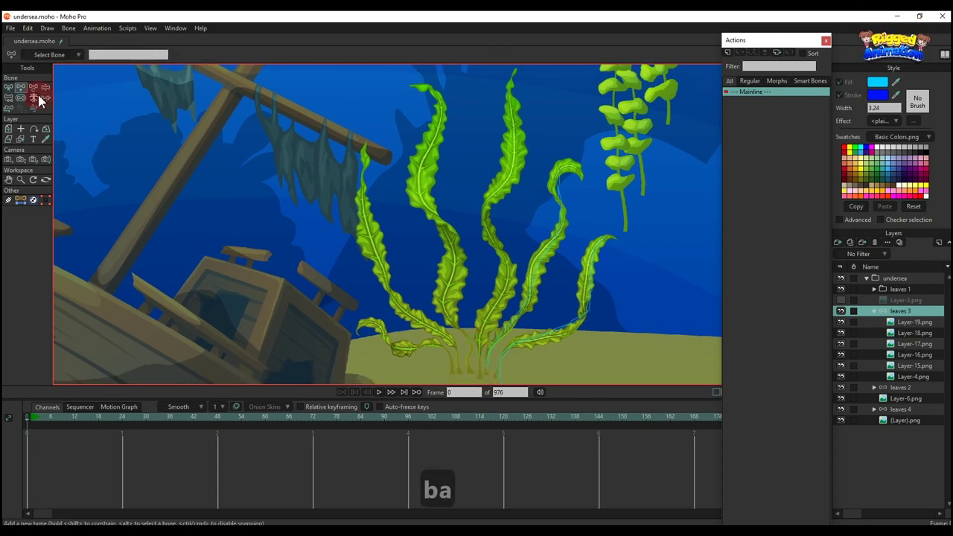
{"action": "left_click", "coordinate": [45, 98]}
{"action": "left_click_drag", "start_coordinate": [485, 305], "coordinate": [500, 326]}
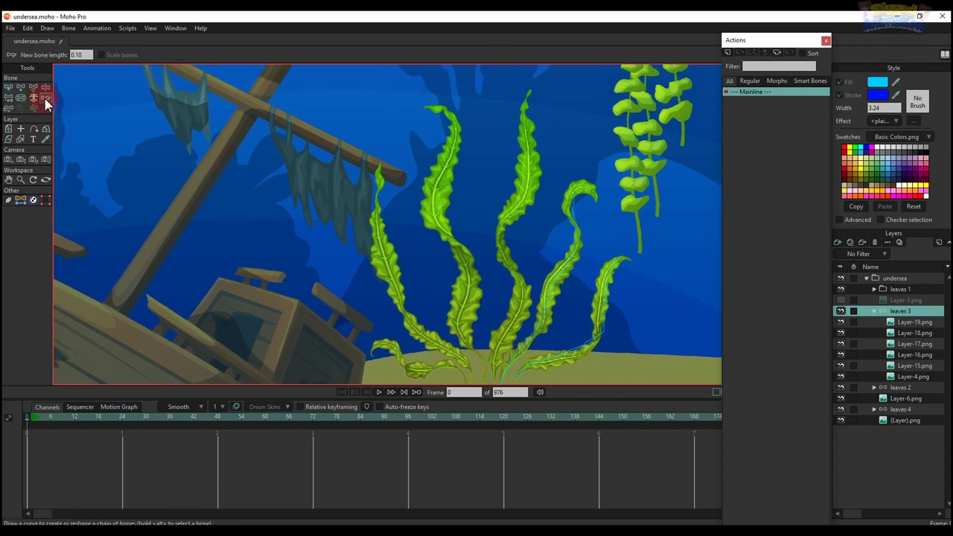
{"action": "left_click_drag", "start_coordinate": [501, 330], "coordinate": [494, 311]}
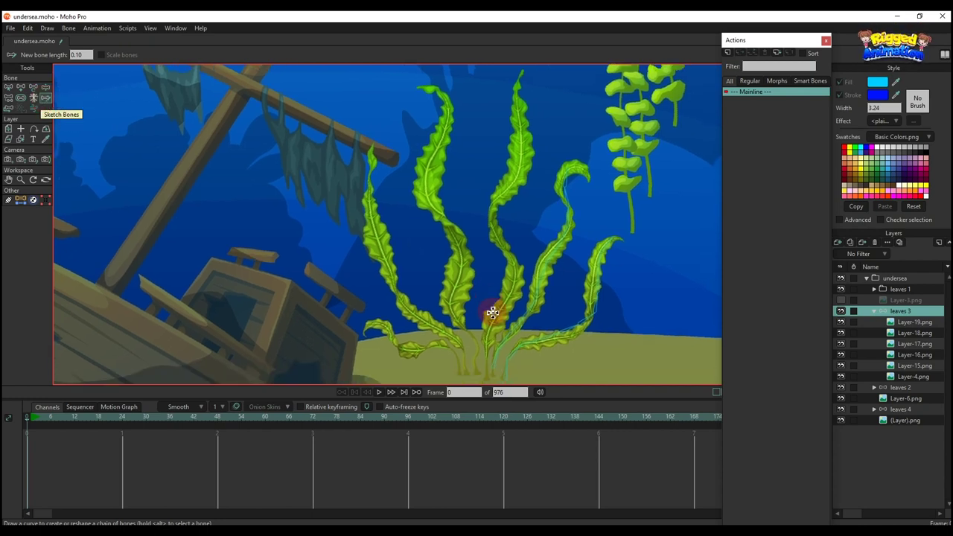
{"action": "left_click_drag", "start_coordinate": [487, 376], "coordinate": [506, 288]}
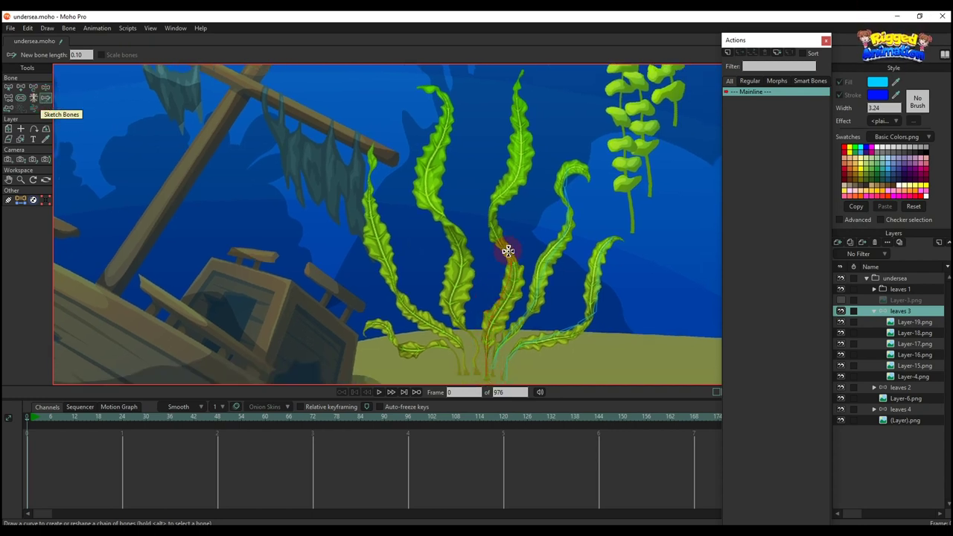
{"action": "left_click_drag", "start_coordinate": [513, 172], "coordinate": [516, 99]}
Step: Draw a separate freehand bone chain from the base to the tip of the third leaf from the left in leaves 3
{"action": "key", "text": "b"}
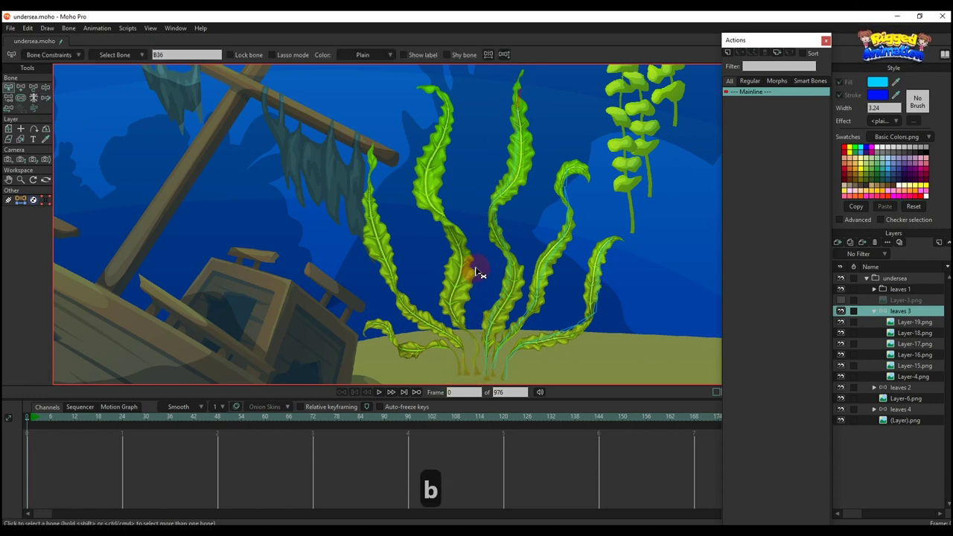
{"action": "left_click", "coordinate": [46, 98]}
{"action": "mouse_move", "coordinate": [506, 302]}
{"action": "left_mouse_down"}
{"action": "mouse_move", "coordinate": [484, 336]}
{"action": "mouse_move", "coordinate": [479, 376]}
{"action": "mouse_move", "coordinate": [455, 277]}
{"action": "left_mouse_up"}
{"action": "left_click_drag", "start_coordinate": [440, 186], "coordinate": [442, 149]}
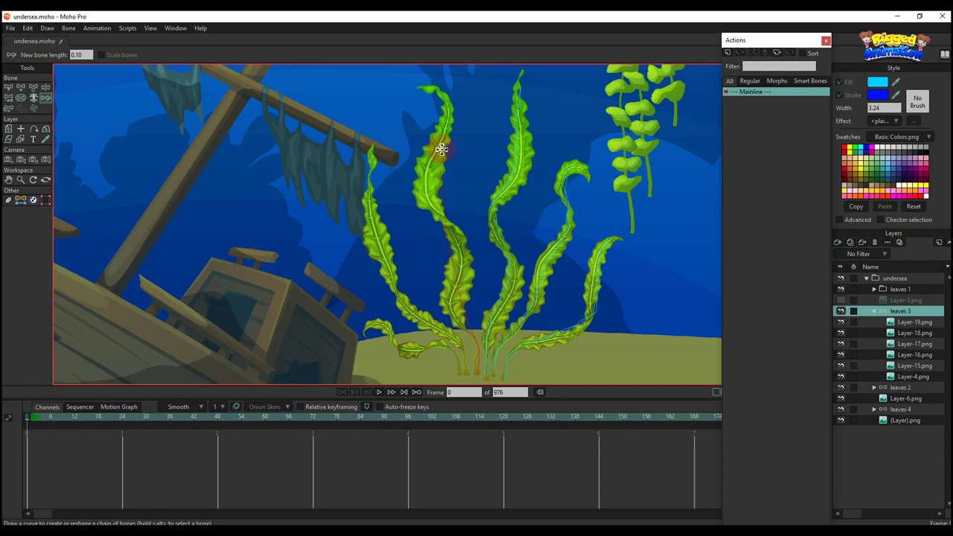
{"action": "left_click_drag", "start_coordinate": [437, 90], "coordinate": [438, 88]}
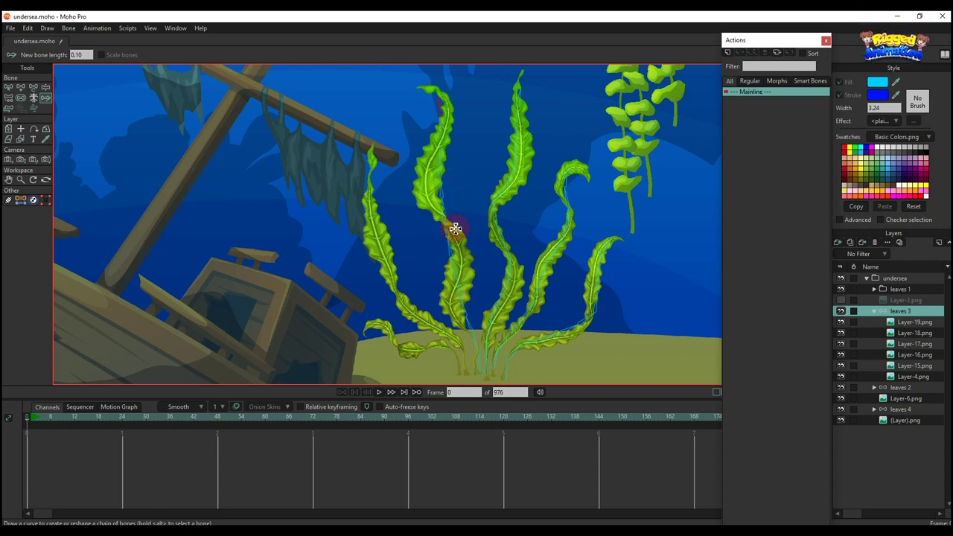
Step: Draw a separate freehand bone chain from the base to the tip of the second leaf from the left in leaves 3
{"action": "key", "text": "b"}
{"action": "left_click_drag", "start_coordinate": [456, 338], "coordinate": [465, 322]}
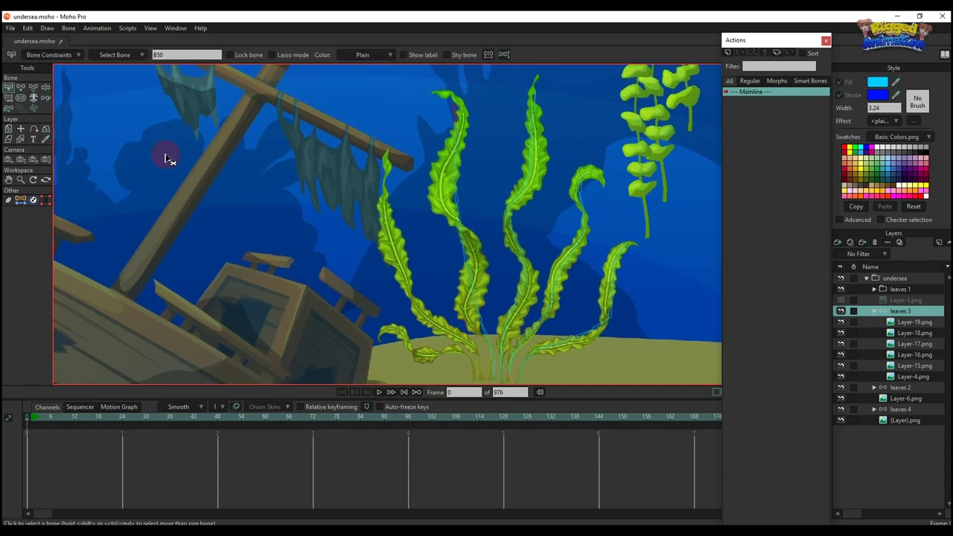
{"action": "left_click", "coordinate": [43, 100]}
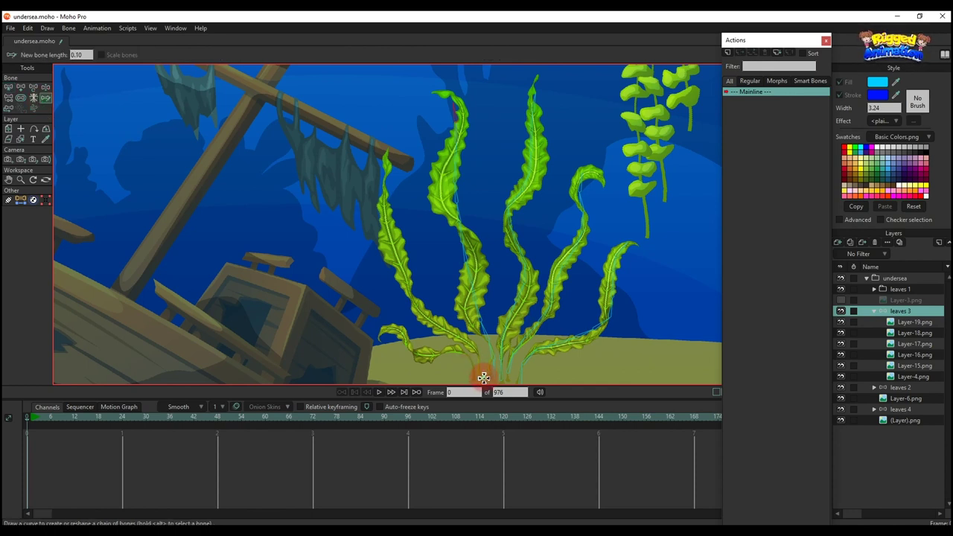
{"action": "left_click_drag", "start_coordinate": [484, 377], "coordinate": [409, 279]}
{"action": "left_click_drag", "start_coordinate": [386, 175], "coordinate": [385, 170]}
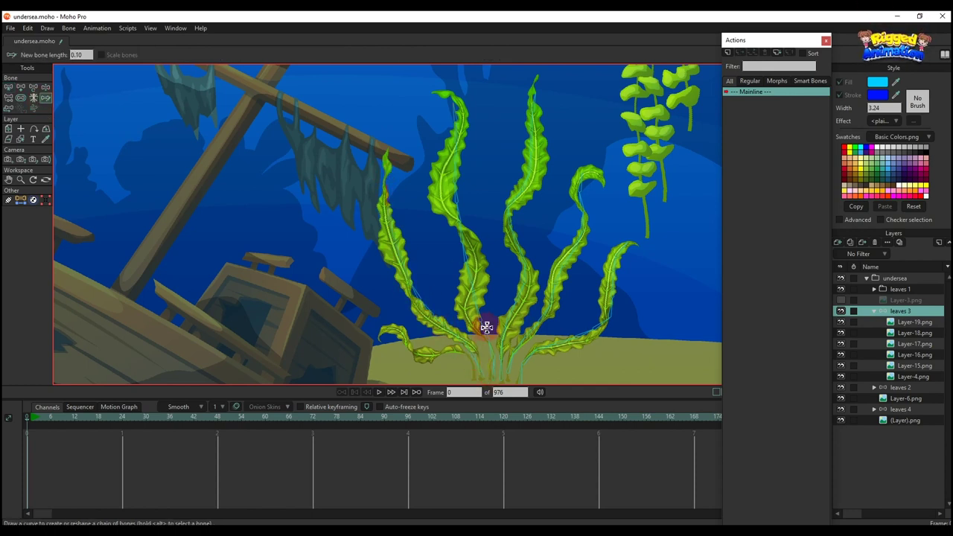
Step: Draw a freehand bone chain along the short curled leftmost leaf in leaves 3 and deselect its bones
{"action": "left_click_drag", "start_coordinate": [448, 341], "coordinate": [451, 305]}
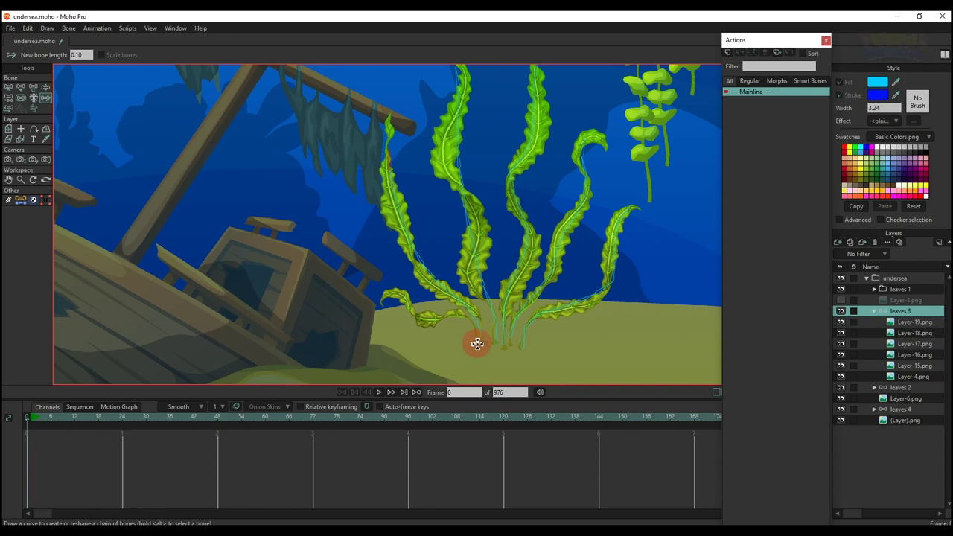
{"action": "mouse_move", "coordinate": [477, 343]}
{"action": "left_mouse_down"}
{"action": "mouse_move", "coordinate": [462, 324]}
{"action": "mouse_move", "coordinate": [390, 284]}
{"action": "left_mouse_up"}
{"action": "key", "text": "b"}
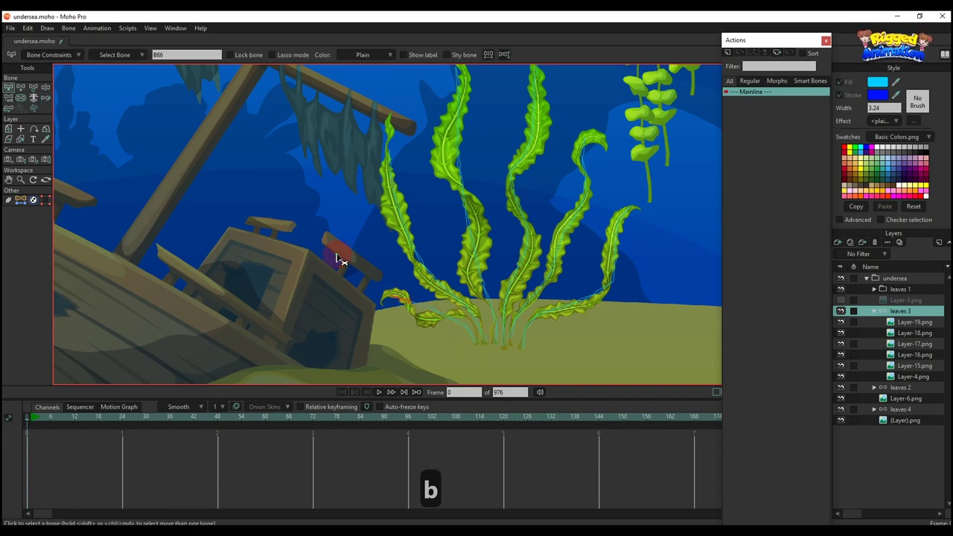
Step: Detach the root bones of the leaf chains in leaves 3 that are parented to a neighbouring leaf's chain
{"action": "scroll", "coordinate": [462, 324], "scroll_direction": "up", "scroll_amount": 2}
{"action": "key", "text": "p"}
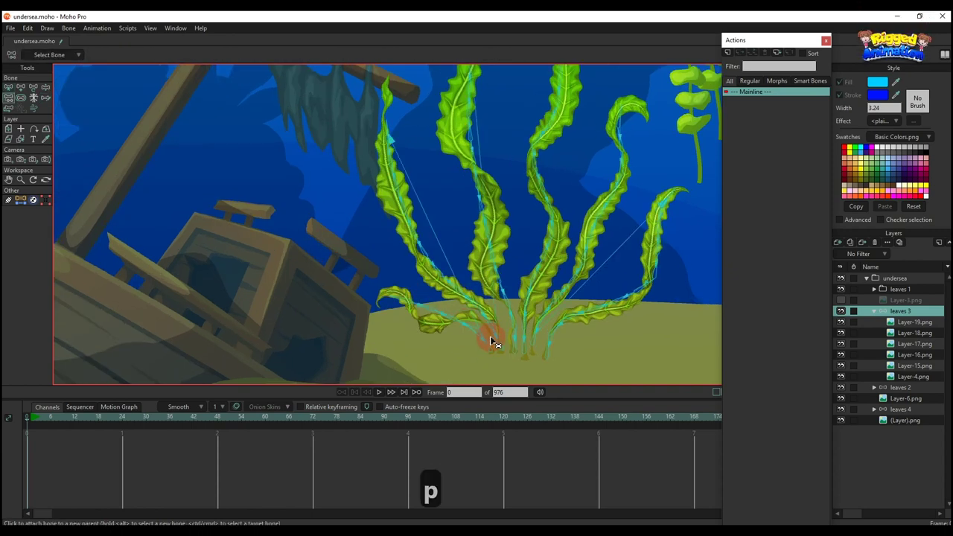
{"action": "left_click", "coordinate": [492, 354]}
{"action": "key", "text": "b"}
{"action": "key", "text": "p"}
{"action": "left_click", "coordinate": [481, 331]}
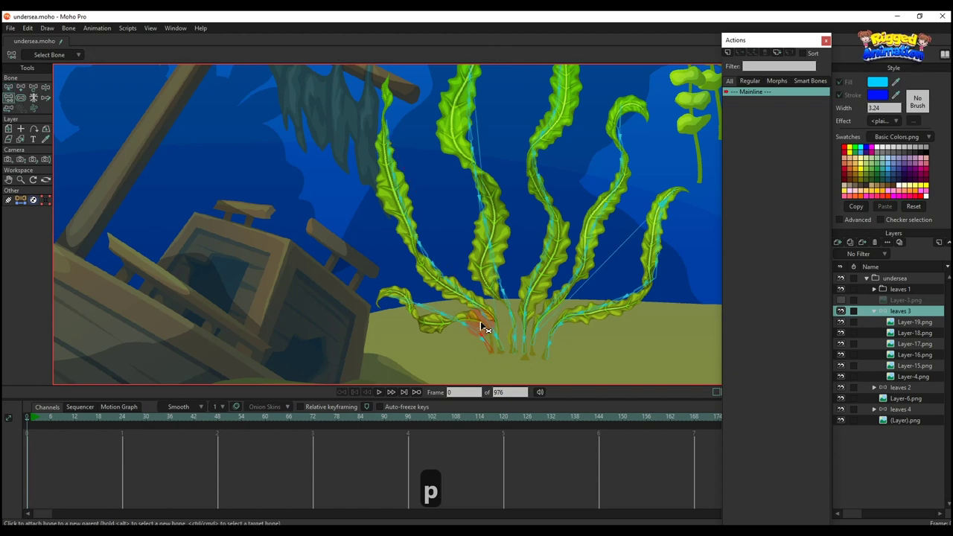
{"action": "key", "text": "b"}
{"action": "left_click", "coordinate": [495, 323]}
{"action": "key", "text": "p"}
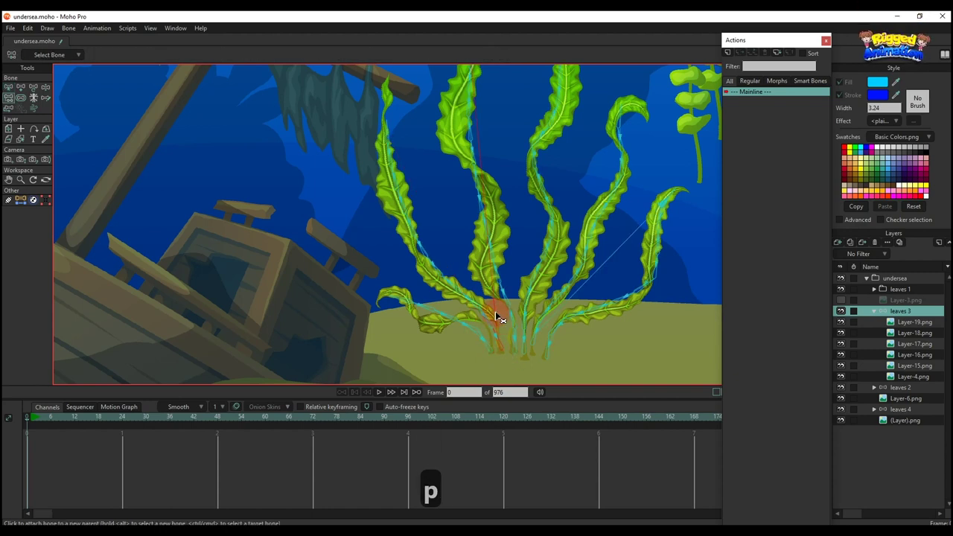
{"action": "left_click", "coordinate": [544, 344]}
{"action": "key", "text": "b"}
{"action": "left_click", "coordinate": [536, 342]}
{"action": "left_click_drag", "start_coordinate": [547, 330], "coordinate": [509, 332]}
{"action": "key", "text": "p"}
Step: Flexi-bind Layer-19.png to only the bone chain of the short leftmost leaf in leaves 3
{"action": "scroll", "coordinate": [507, 328], "scroll_direction": "down", "scroll_amount": 1}
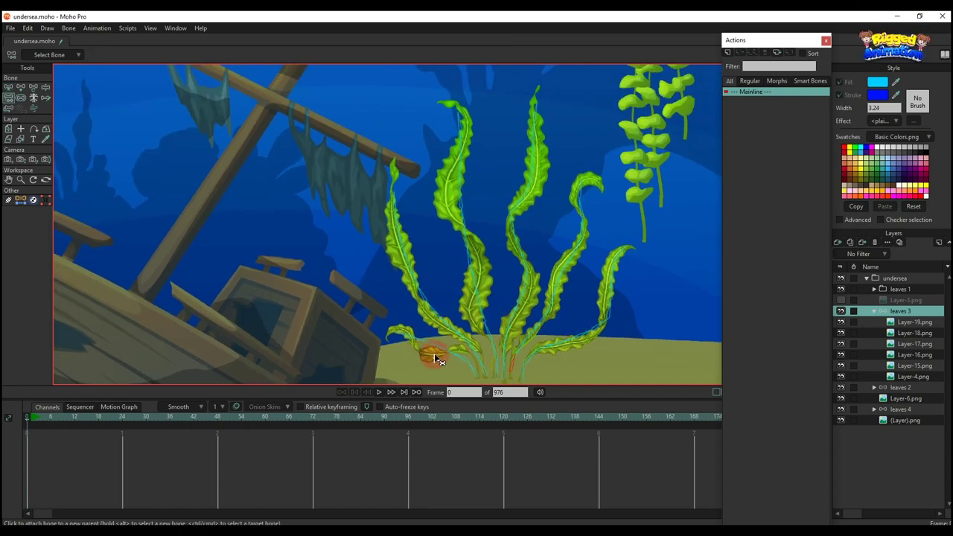
{"action": "right_click", "coordinate": [436, 354]}
{"action": "left_click_drag", "start_coordinate": [445, 356], "coordinate": [438, 328]}
{"action": "key", "text": "b"}
{"action": "scroll", "coordinate": [413, 305], "scroll_direction": "up", "scroll_amount": 2}
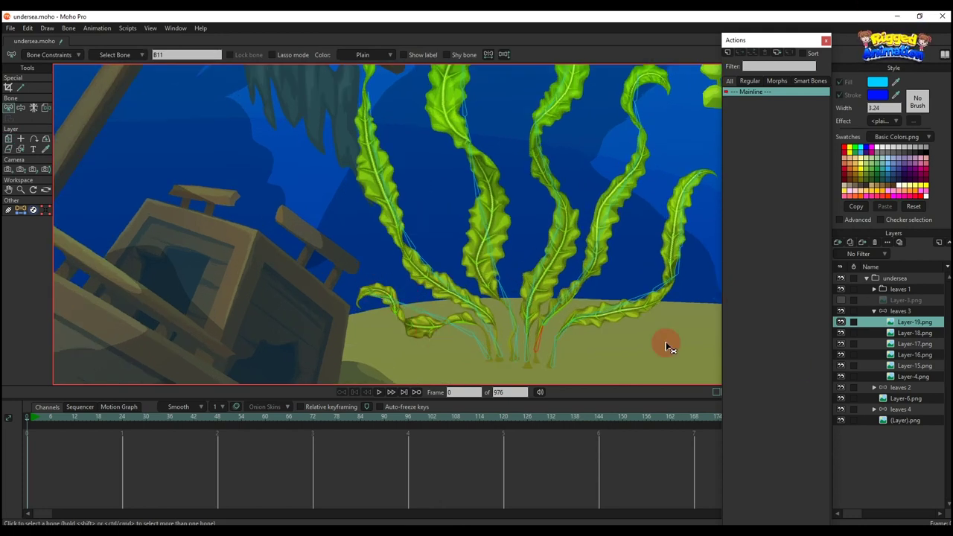
{"action": "left_click", "coordinate": [842, 324]}
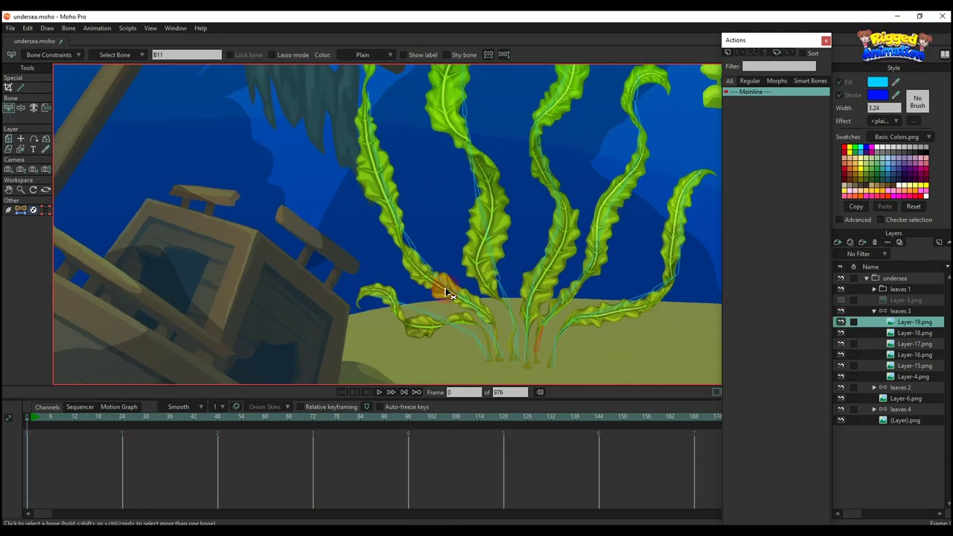
{"action": "key", "text": "b"}
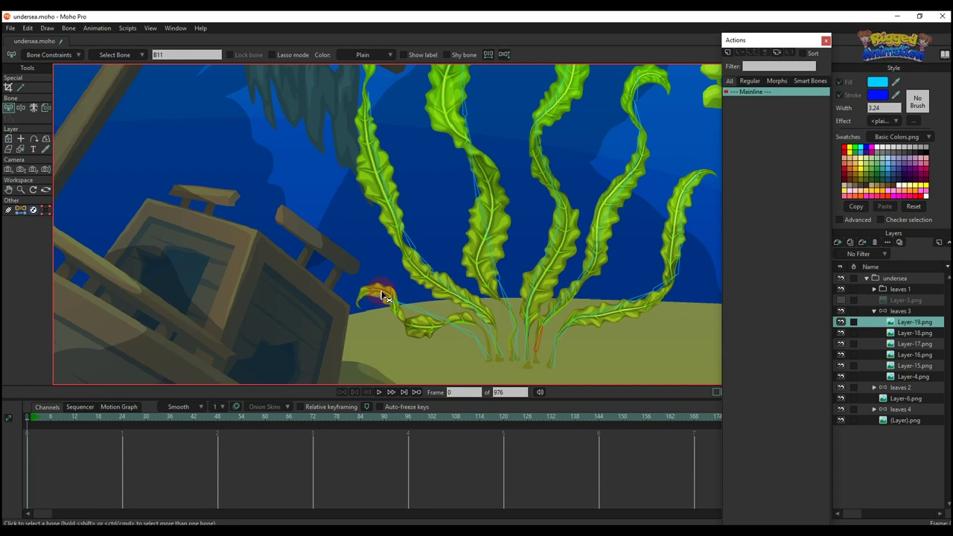
{"action": "left_click_drag", "start_coordinate": [376, 301], "coordinate": [483, 346]}
{"action": "key", "text": "ctrl+shift+f"}
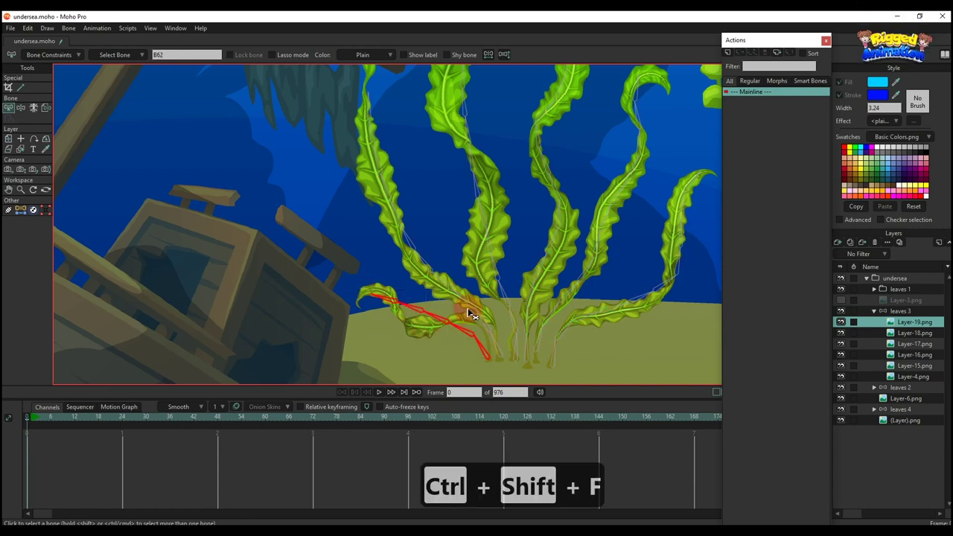
Step: Flexi-bind Layer-4.png to only the bone chain of the second leaf from the left
{"action": "right_click", "coordinate": [457, 298], "text": "alt"}
{"action": "key", "text": "b"}
{"action": "left_click_drag", "start_coordinate": [378, 157], "coordinate": [386, 183]}
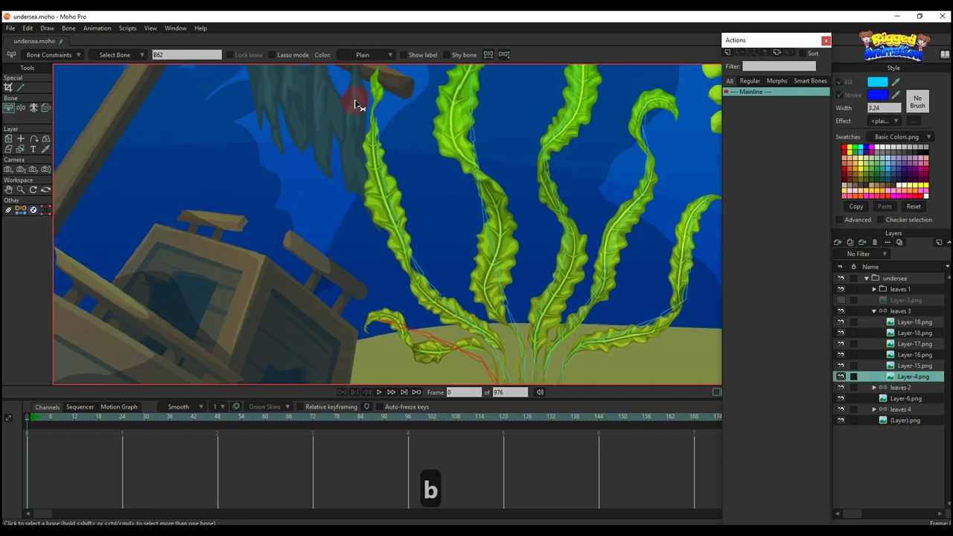
{"action": "left_click_drag", "start_coordinate": [357, 105], "coordinate": [449, 306]}
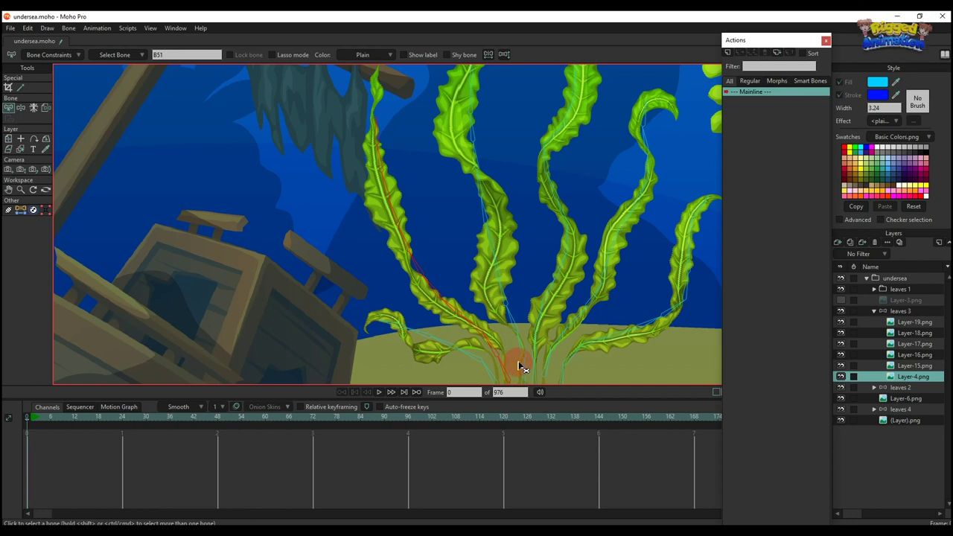
{"action": "key", "text": "ctrl+shift+f"}
Step: Flexi-bind Layer-18.png to only the bone chain of the third leaf from the left, including its root bone
{"action": "right_click", "coordinate": [503, 236], "text": "alt"}
{"action": "key", "text": "b"}
{"action": "scroll", "coordinate": [495, 226], "scroll_direction": "down", "scroll_amount": 2}
{"action": "left_click_drag", "start_coordinate": [487, 139], "coordinate": [489, 175]}
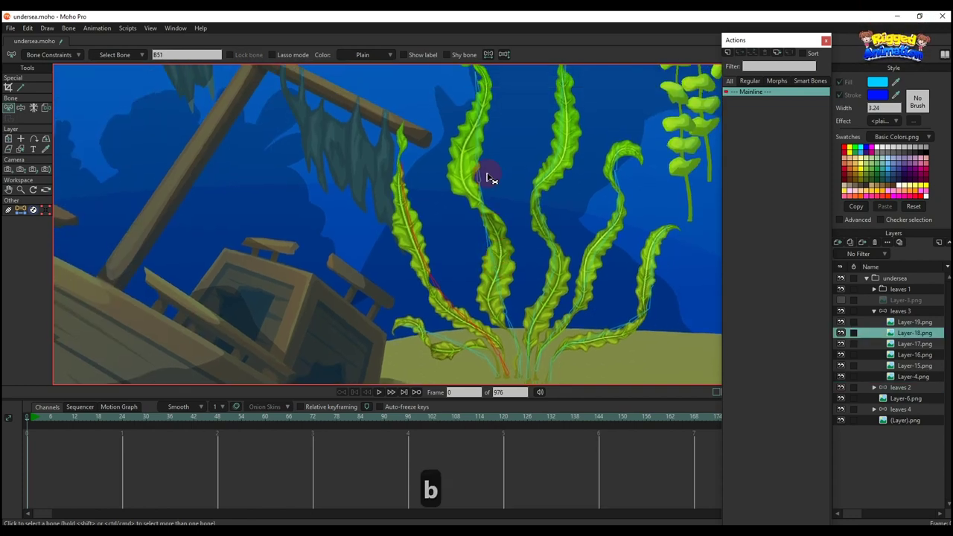
{"action": "left_click_drag", "start_coordinate": [460, 69], "coordinate": [466, 128]}
{"action": "left_click", "coordinate": [468, 130]}
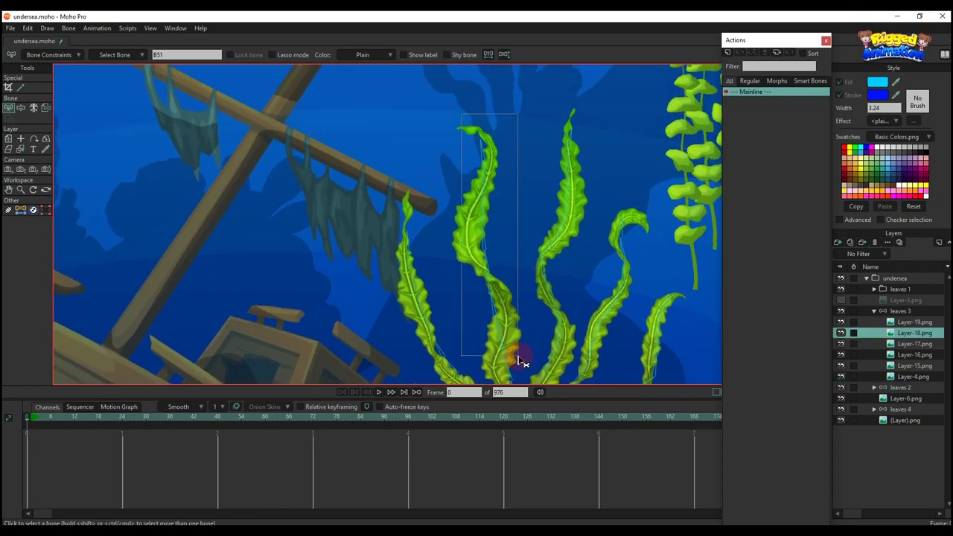
{"action": "scroll", "coordinate": [506, 230], "scroll_direction": "down", "scroll_amount": 1}
{"action": "scroll", "coordinate": [506, 230], "scroll_direction": "down", "scroll_amount": 1}
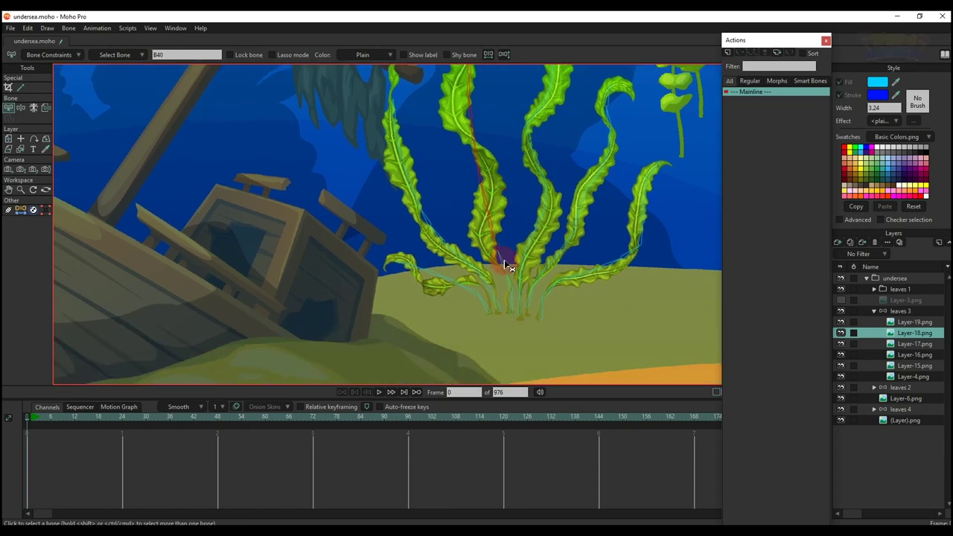
{"action": "left_click", "coordinate": [516, 308]}
{"action": "key", "text": "ctrl+shift+f"}
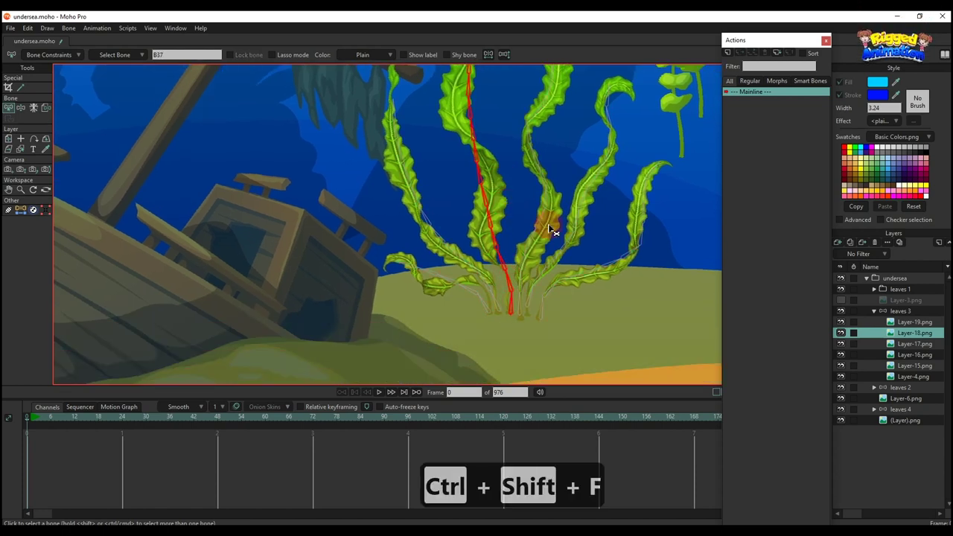
Step: Flexi-bind Layer-17.png to only the bone chain of the third leaf from the right
{"action": "right_click", "coordinate": [549, 229], "text": "alt"}
{"action": "left_click_drag", "start_coordinate": [549, 229], "coordinate": [536, 268]}
{"action": "key", "text": "b"}
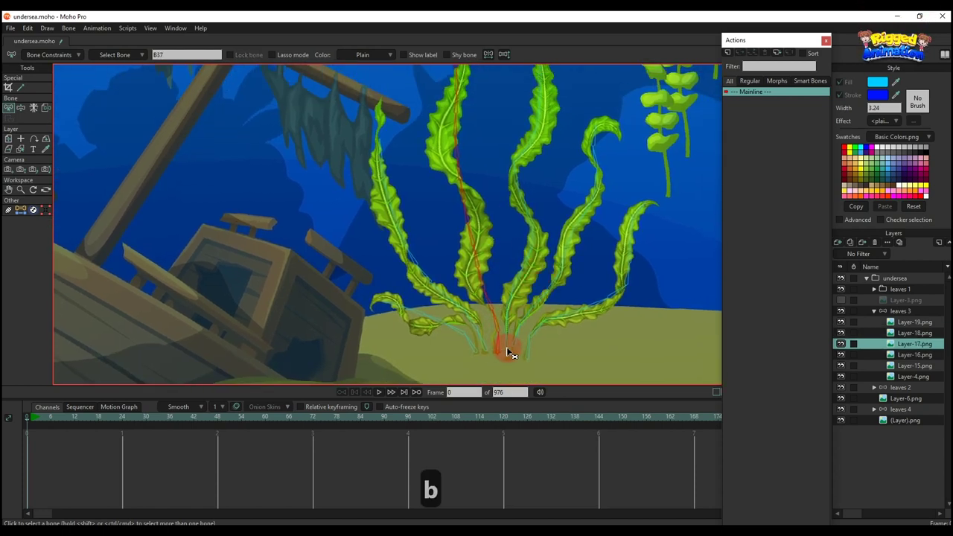
{"action": "left_click", "coordinate": [507, 351]}
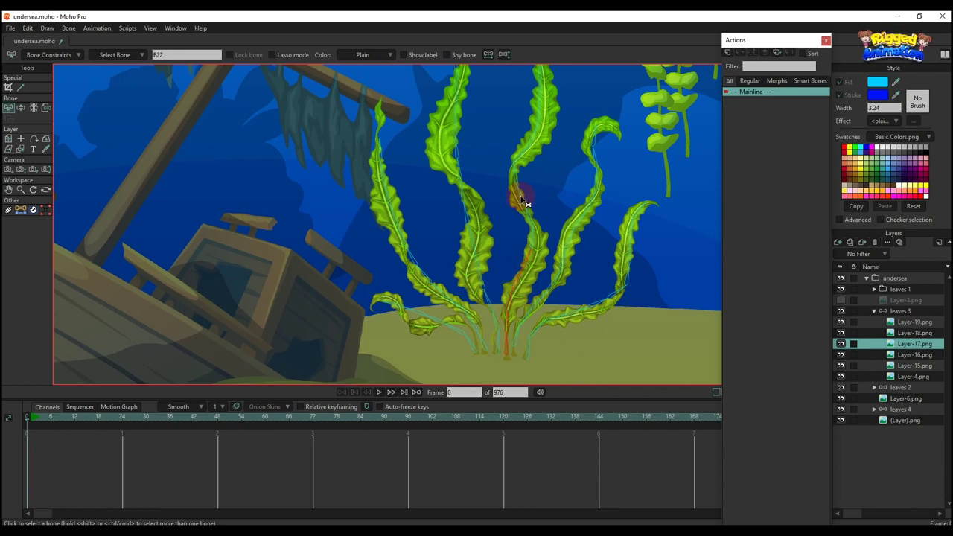
{"action": "left_click_drag", "start_coordinate": [539, 142], "coordinate": [531, 225]}
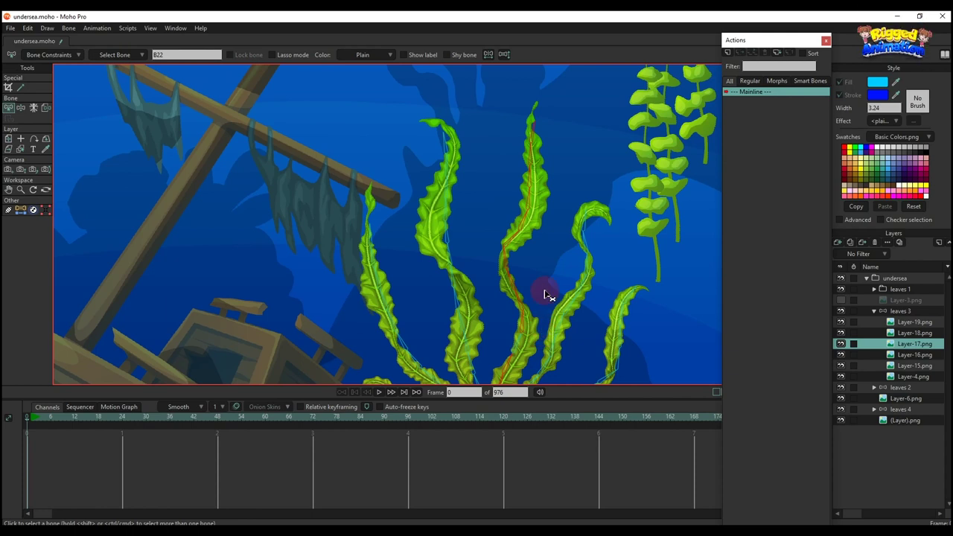
{"action": "scroll", "coordinate": [543, 304], "scroll_direction": "down", "scroll_amount": 2}
{"action": "key", "text": "ctrl+shift+f"}
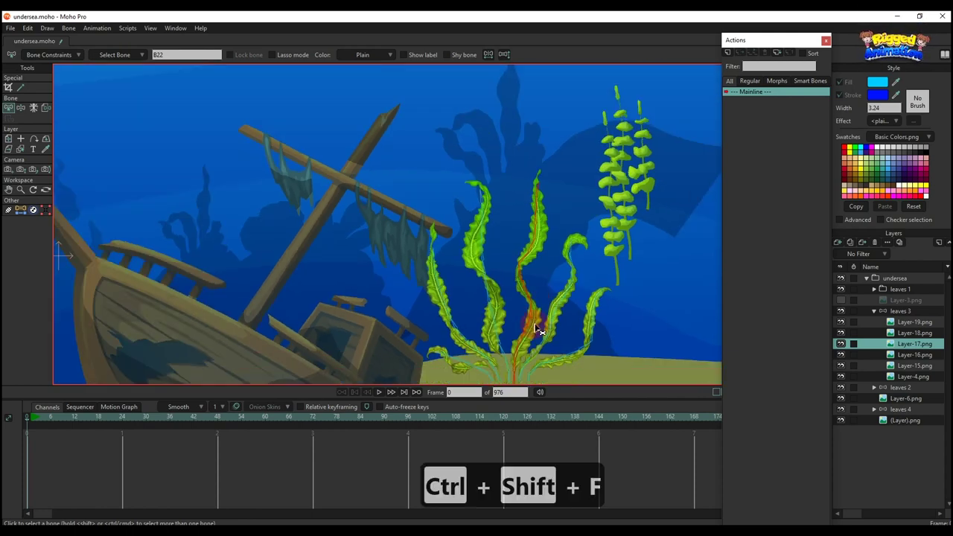
Step: Flexi-bind Layer-16.png to only the bone chain of the second leaf from the right
{"action": "left_click_drag", "start_coordinate": [540, 324], "coordinate": [531, 275]}
{"action": "scroll", "coordinate": [552, 267], "scroll_direction": "up", "scroll_amount": 2}
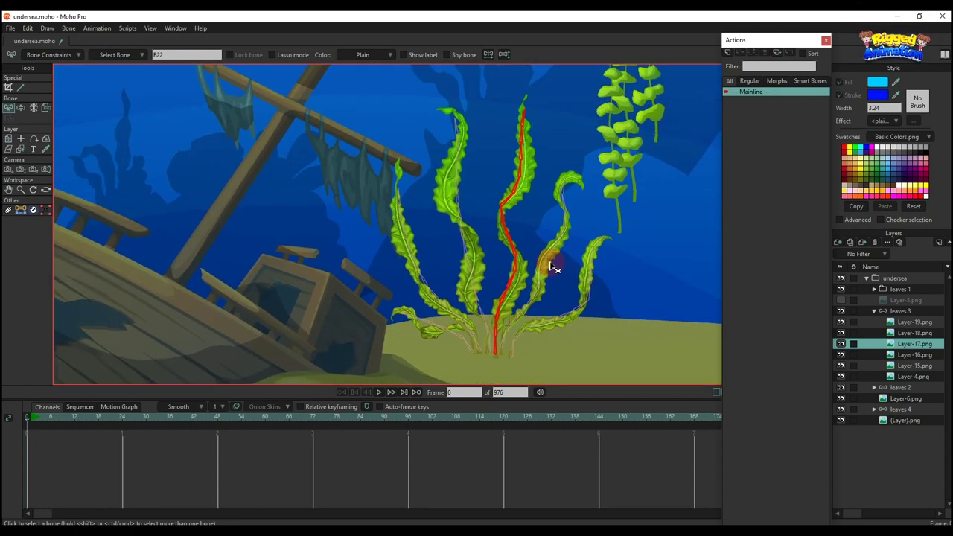
{"action": "right_click", "coordinate": [551, 260], "text": "alt"}
{"action": "key", "text": "b"}
{"action": "left_click_drag", "start_coordinate": [540, 163], "coordinate": [577, 283]}
{"action": "scroll", "coordinate": [535, 280], "scroll_direction": "up", "scroll_amount": 2}
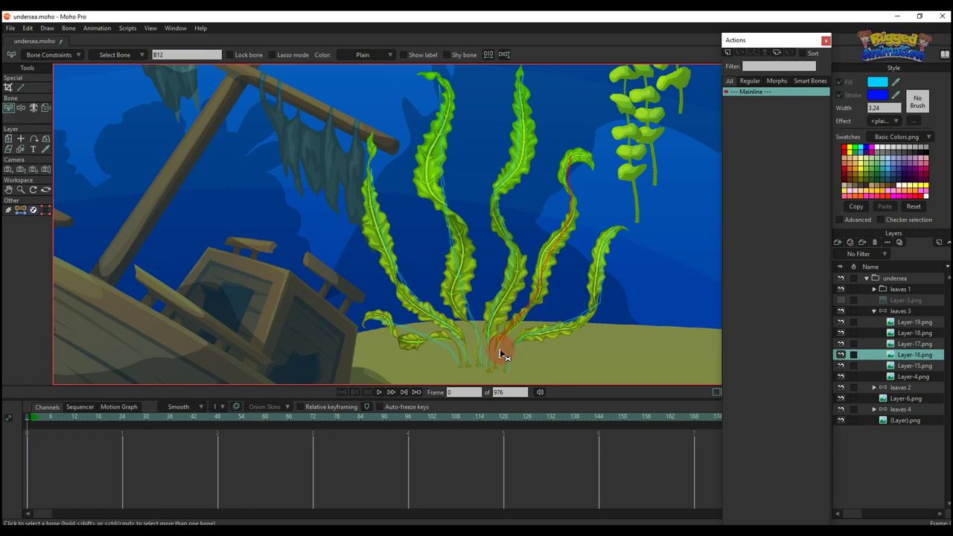
{"action": "key", "text": "ctrl+shift+f"}
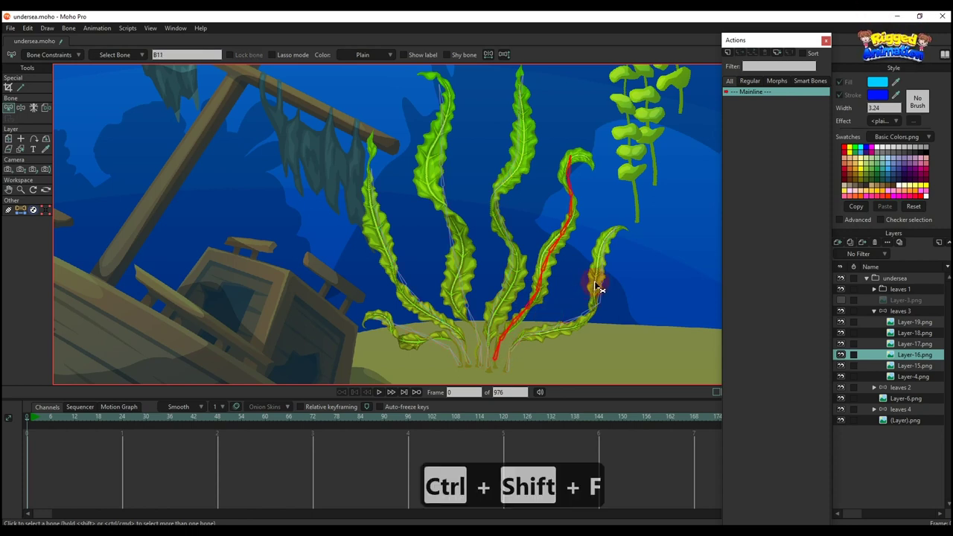
Step: Flexi-bind Layer-15.png to only the bone chain of the rightmost leaf, including its root bone
{"action": "left_click", "coordinate": [596, 279]}
{"action": "key", "text": "b"}
{"action": "left_click", "coordinate": [602, 282]}
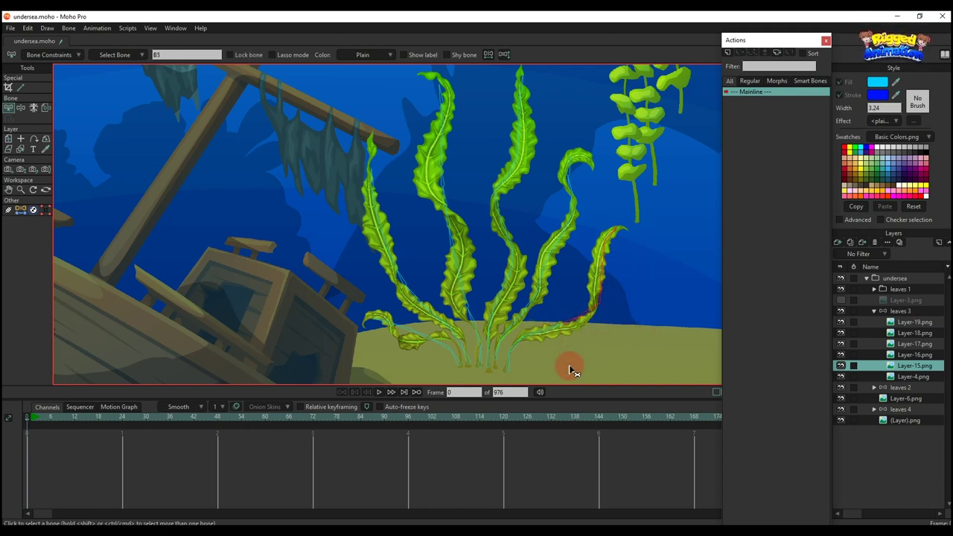
{"action": "left_click", "coordinate": [529, 339]}
{"action": "left_click", "coordinate": [565, 329]}
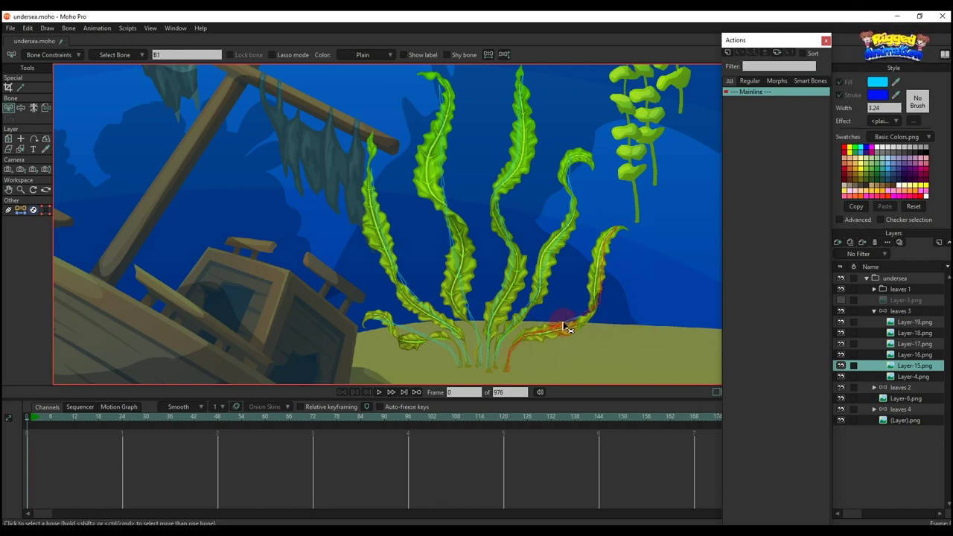
{"action": "key", "text": "ctrl+shift+f"}
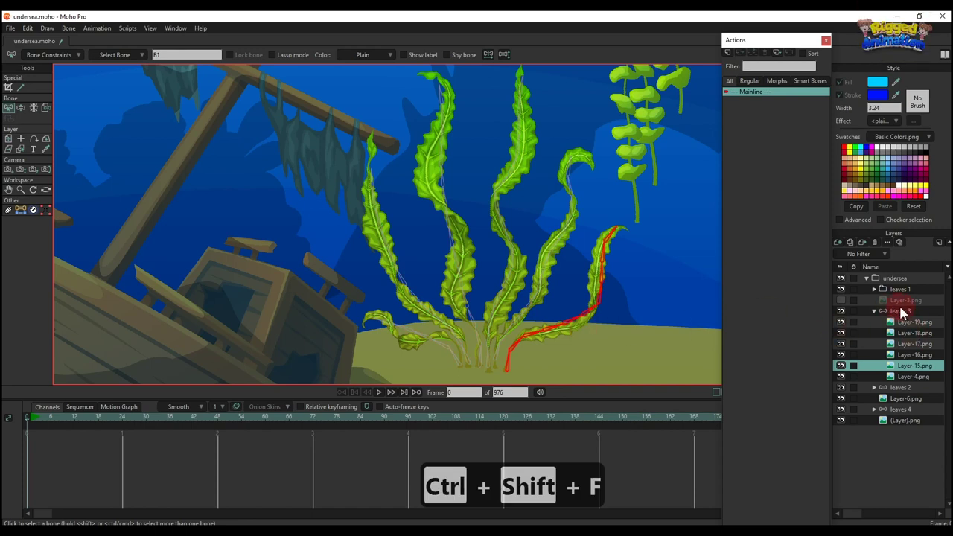
Step: Select and collapse the leaves 3 bone layer, make Layer-3.png visible again, and clear the bone selection
{"action": "left_click", "coordinate": [886, 311]}
{"action": "left_click", "coordinate": [874, 311]}
{"action": "left_click", "coordinate": [841, 300]}
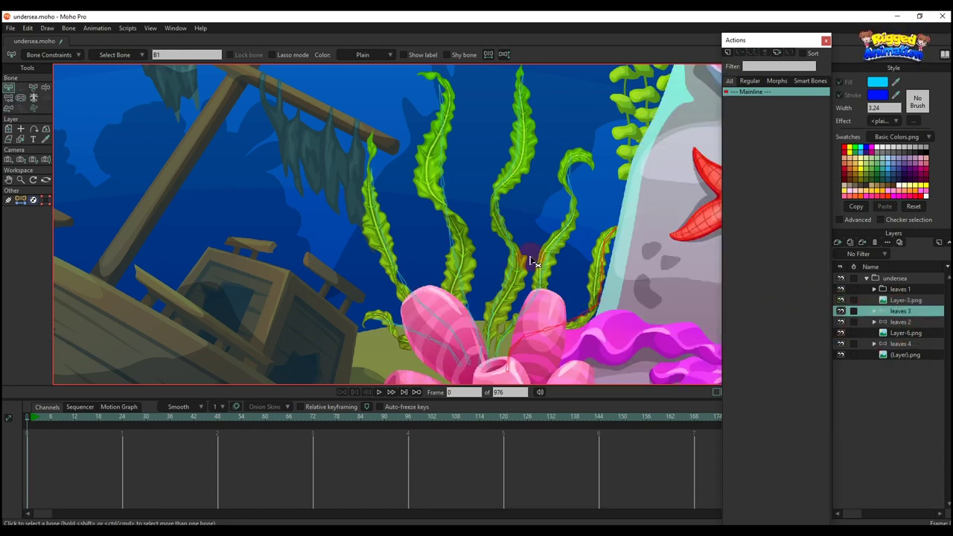
{"action": "scroll", "coordinate": [531, 260], "scroll_direction": "down", "scroll_amount": 3}
{"action": "scroll", "coordinate": [559, 307], "scroll_direction": "down", "scroll_amount": 2}
{"action": "key", "text": "b"}
{"action": "left_click", "coordinate": [691, 300]}
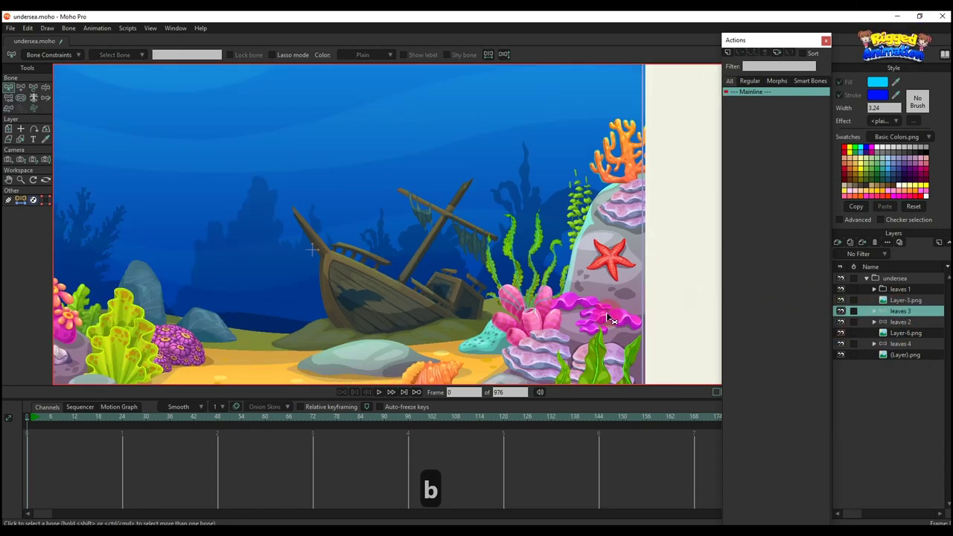
Step: Convert the leaves 1 group to a bone layer
{"action": "scroll", "coordinate": [609, 319], "scroll_direction": "down", "scroll_amount": 2}
{"action": "right_click", "coordinate": [897, 291]}
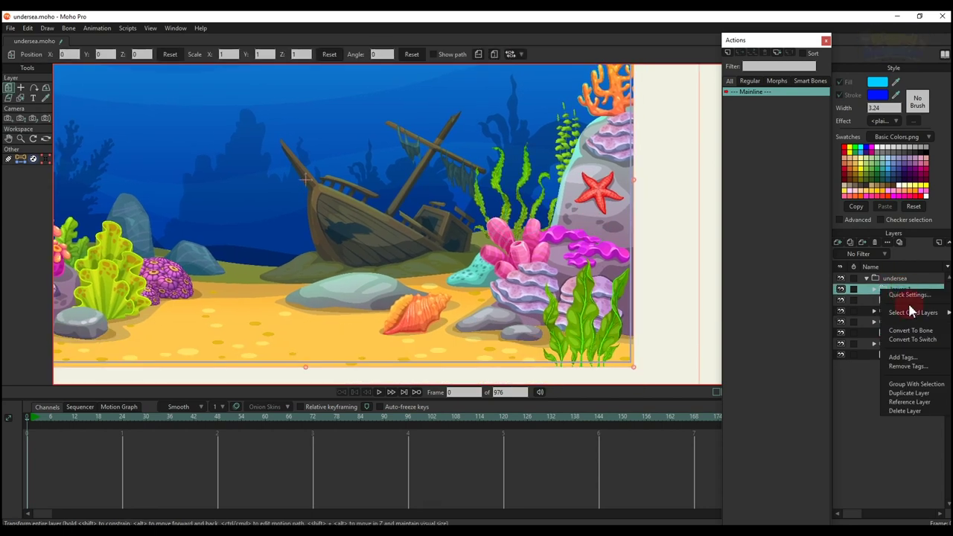
{"action": "left_click", "coordinate": [663, 317]}
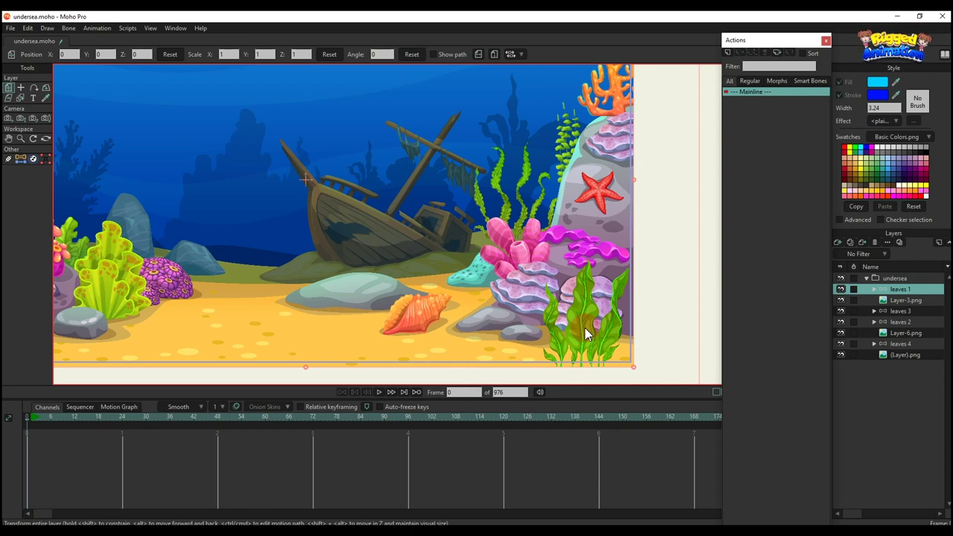
Step: Expand leaves 1 and draw a bone chain with 0.10 bone length from the base to the tip of its left tall leaf
{"action": "scroll", "coordinate": [585, 326], "scroll_direction": "up", "scroll_amount": 3}
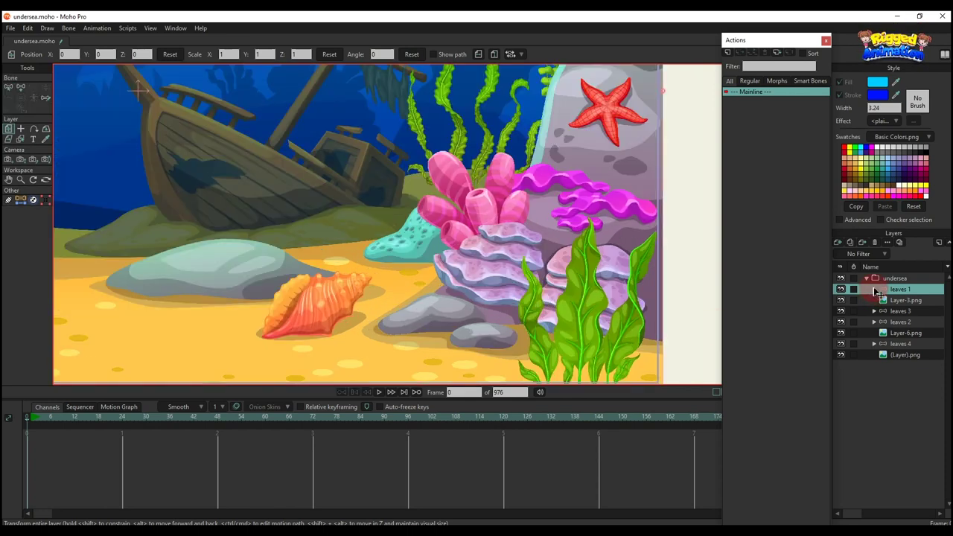
{"action": "left_click", "coordinate": [874, 289]}
{"action": "scroll", "coordinate": [620, 289], "scroll_direction": "down", "scroll_amount": 2}
{"action": "left_click_drag", "start_coordinate": [587, 338], "coordinate": [553, 277]}
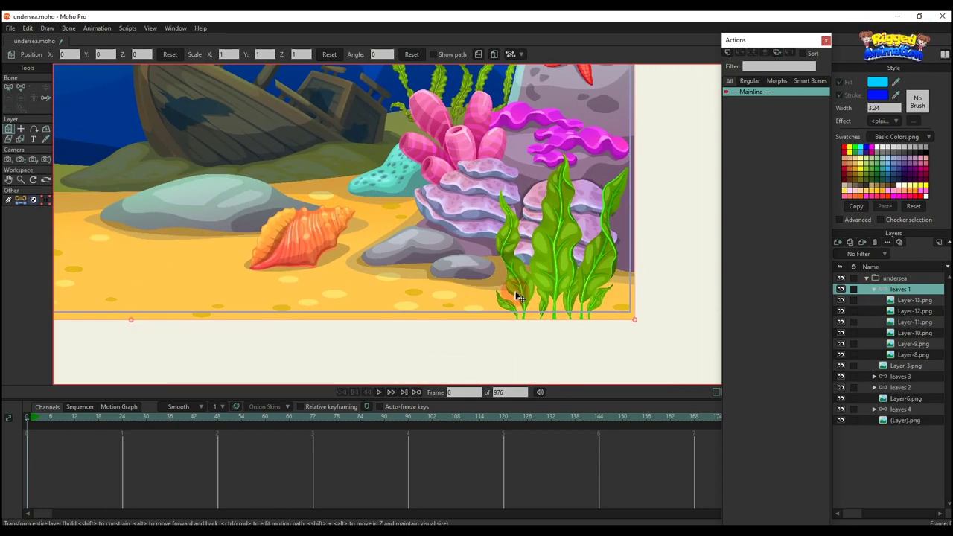
{"action": "scroll", "coordinate": [515, 292], "scroll_direction": "up", "scroll_amount": 4}
{"action": "left_click", "coordinate": [44, 101]}
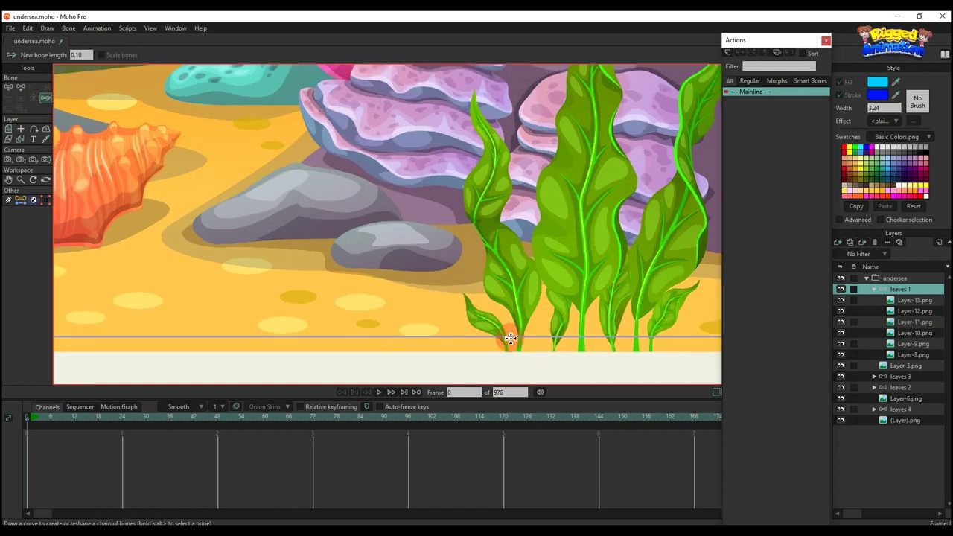
{"action": "left_click", "coordinate": [841, 344]}
{"action": "left_click", "coordinate": [842, 345]}
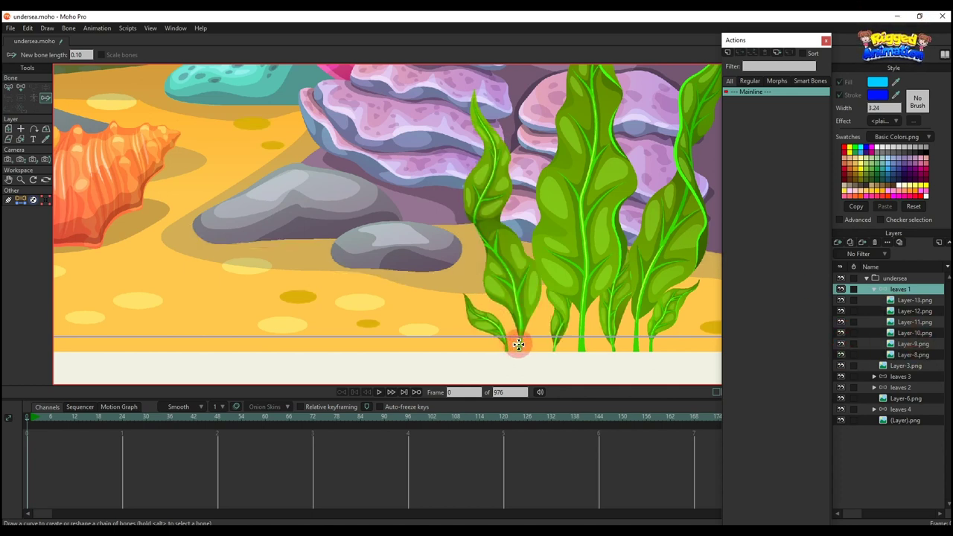
{"action": "left_click_drag", "start_coordinate": [512, 304], "coordinate": [493, 122]}
{"action": "left_click_drag", "start_coordinate": [552, 215], "coordinate": [542, 270]}
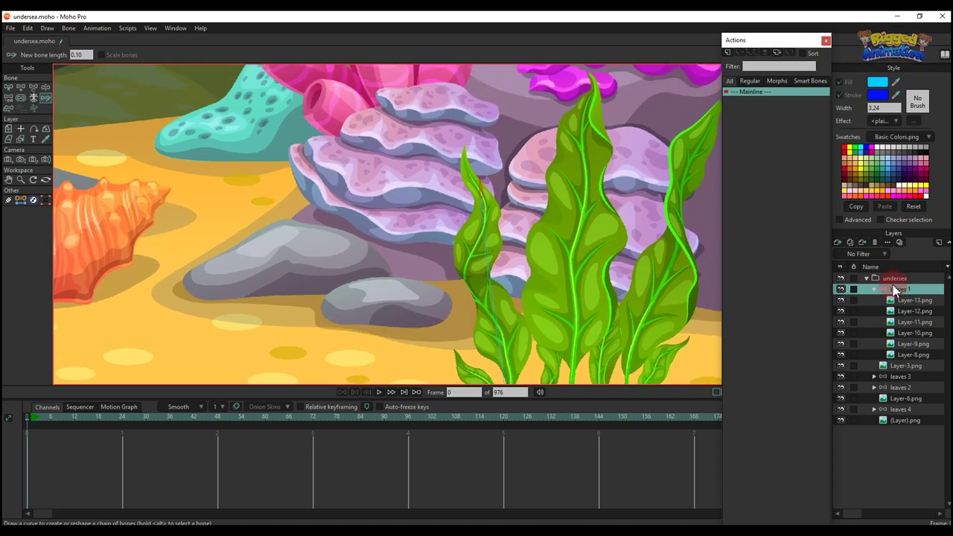
Step: Draw bone chains from base to tip along the central and right tall leaves of leaves 1, undoing a bad stroke
{"action": "scroll", "coordinate": [570, 326], "scroll_direction": "down", "scroll_amount": 3}
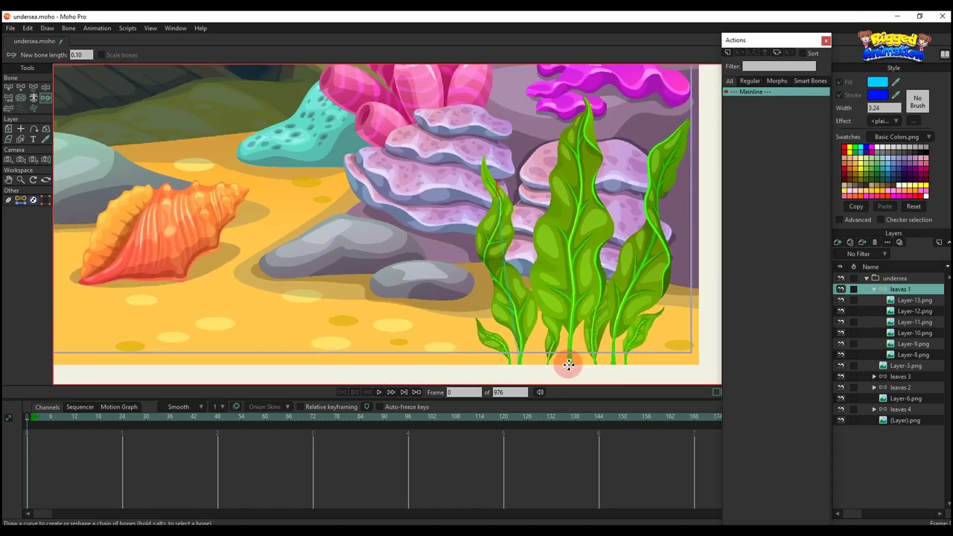
{"action": "left_click_drag", "start_coordinate": [568, 345], "coordinate": [573, 127]}
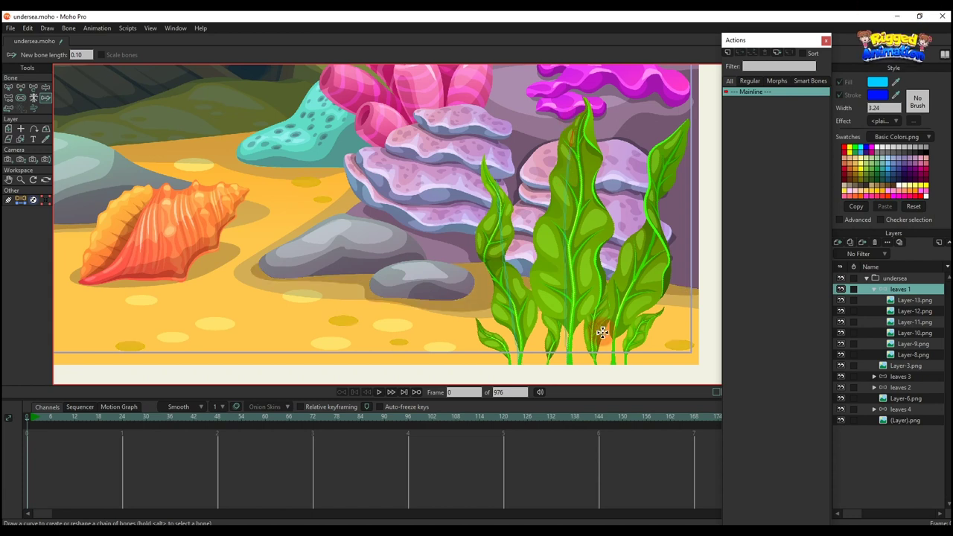
{"action": "mouse_move", "coordinate": [614, 365]}
{"action": "left_mouse_down"}
{"action": "mouse_move", "coordinate": [645, 223]}
{"action": "mouse_move", "coordinate": [680, 135]}
{"action": "left_mouse_up"}
{"action": "key", "text": "ctrl+z"}
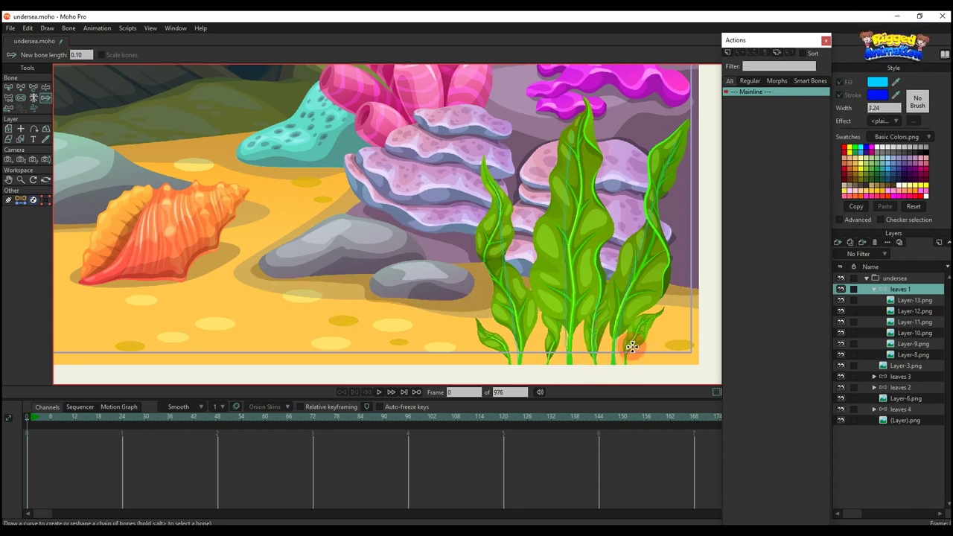
Step: Draw a bone chain up the small leaf between the left and central tall leaves
{"action": "scroll", "coordinate": [631, 346], "scroll_direction": "up", "scroll_amount": 1}
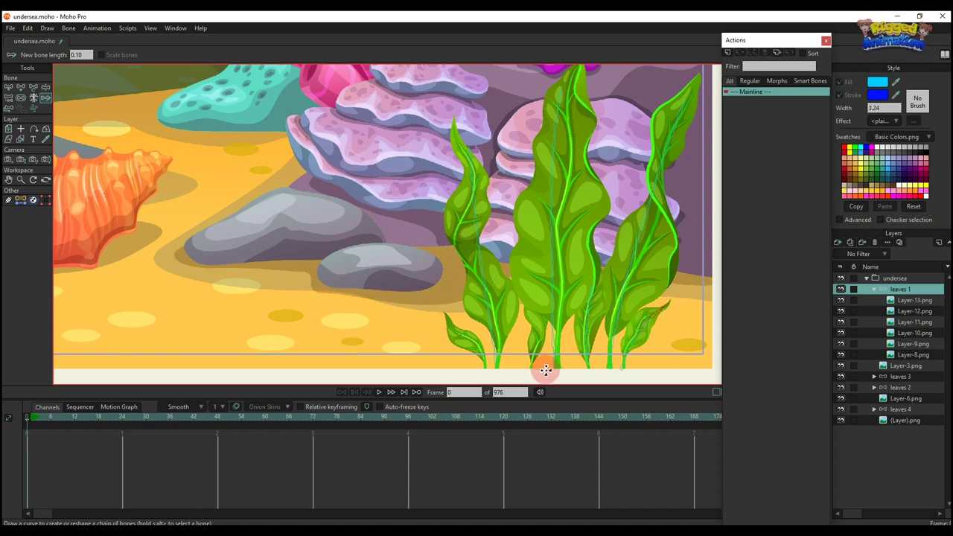
{"action": "mouse_move", "coordinate": [546, 370]}
{"action": "left_mouse_down"}
{"action": "mouse_move", "coordinate": [533, 366]}
{"action": "mouse_move", "coordinate": [545, 270]}
{"action": "mouse_move", "coordinate": [556, 313]}
{"action": "mouse_move", "coordinate": [539, 339]}
{"action": "left_mouse_up"}
{"action": "scroll", "coordinate": [540, 332], "scroll_direction": "up", "scroll_amount": 1}
Step: Move Layer-9.png, Layer-10.png and Layer-11.png above the other images in leaves 1, ending with Layer-11.png on top
{"action": "left_click", "coordinate": [910, 344]}
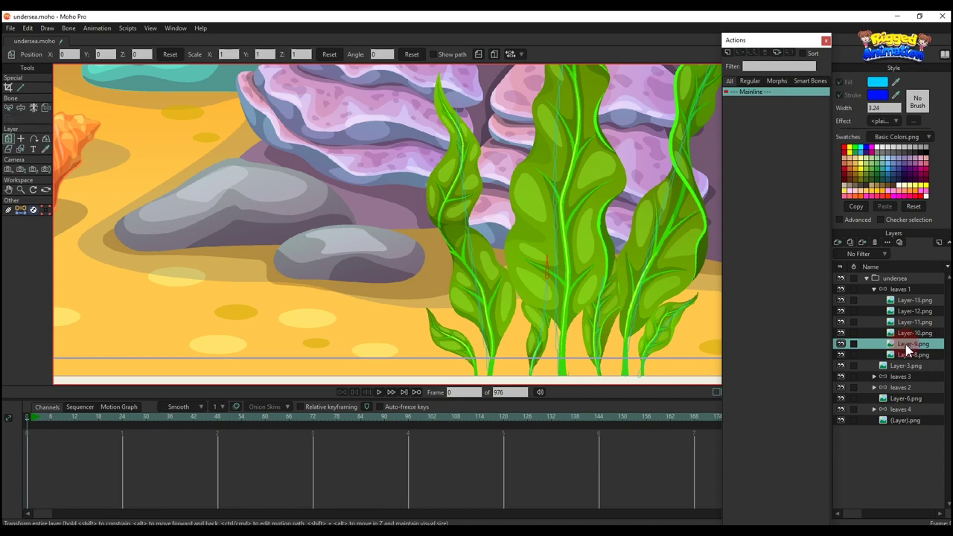
{"action": "left_click_drag", "start_coordinate": [907, 349], "coordinate": [904, 297]}
{"action": "left_click", "coordinate": [607, 328]}
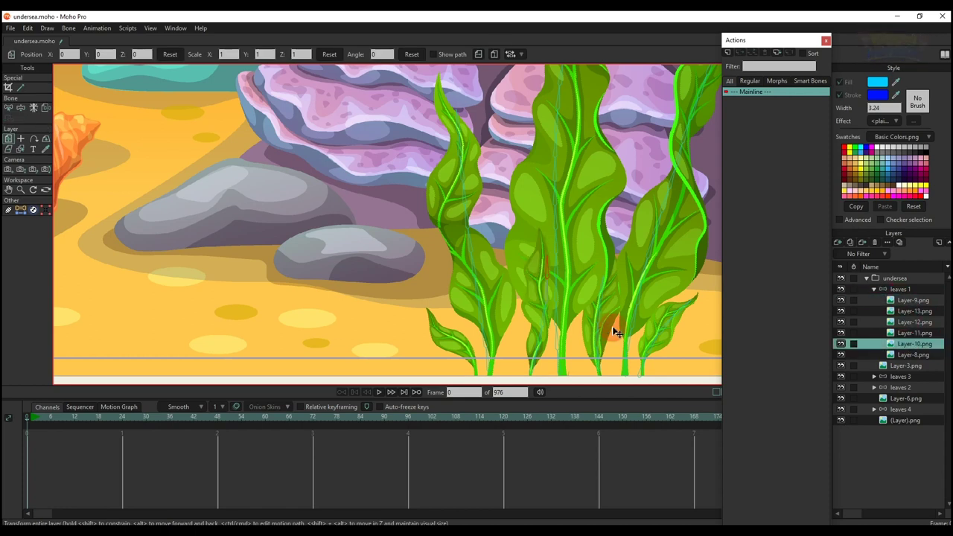
{"action": "mouse_move", "coordinate": [867, 340]}
{"action": "left_mouse_down"}
{"action": "mouse_move", "coordinate": [901, 309]}
{"action": "mouse_move", "coordinate": [878, 304]}
{"action": "left_mouse_up"}
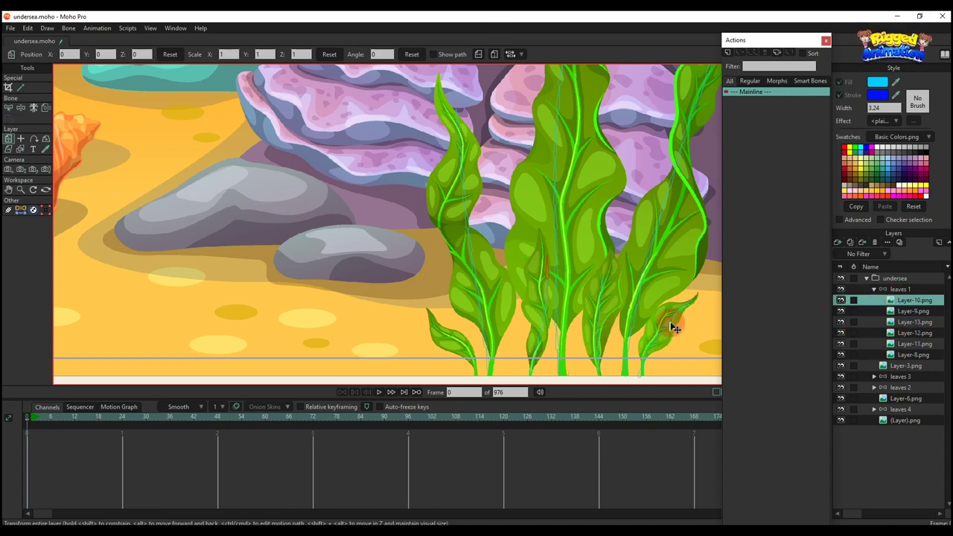
{"action": "left_click_drag", "start_coordinate": [870, 344], "coordinate": [907, 295]}
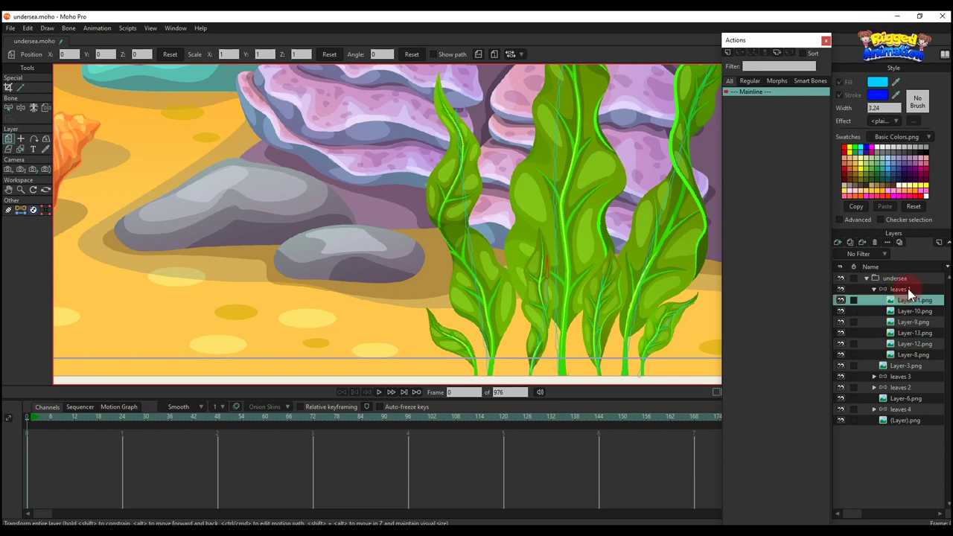
Step: Adjust the bones of the two small leaves beside the central leaf to follow their midribs
{"action": "left_click", "coordinate": [900, 289]}
{"action": "scroll", "coordinate": [584, 301], "scroll_direction": "up", "scroll_amount": 3}
{"action": "key", "text": "t"}
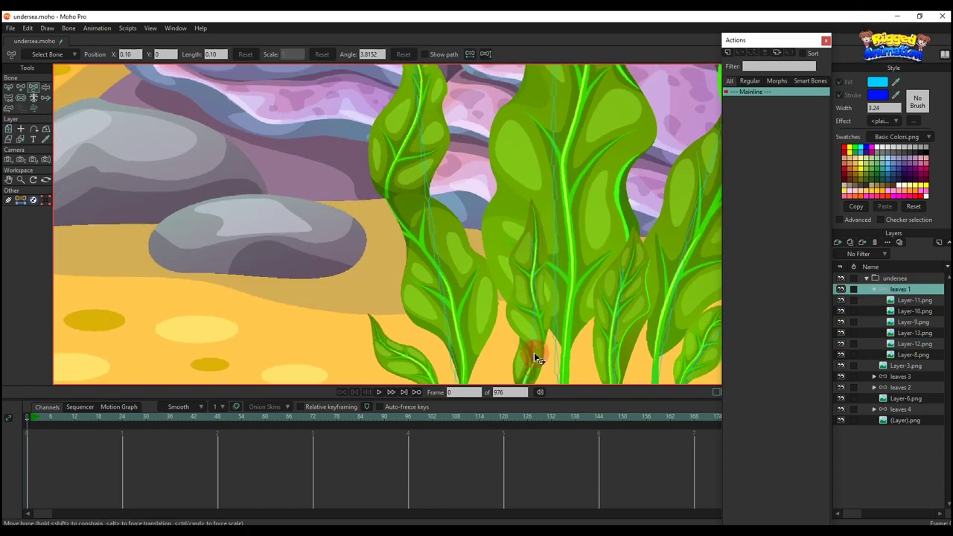
{"action": "left_click_drag", "start_coordinate": [533, 357], "coordinate": [532, 355]}
{"action": "left_click_drag", "start_coordinate": [623, 303], "coordinate": [586, 258]}
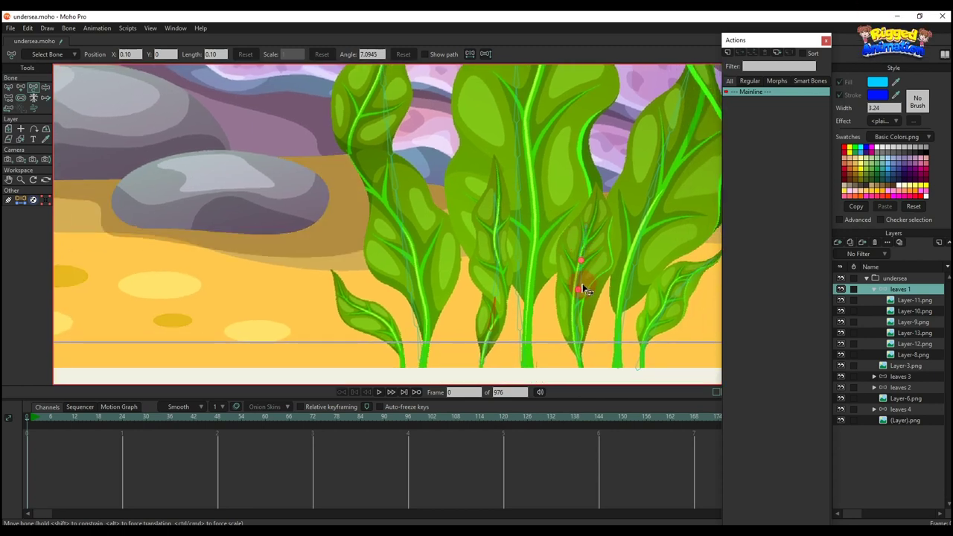
{"action": "left_click", "coordinate": [586, 276]}
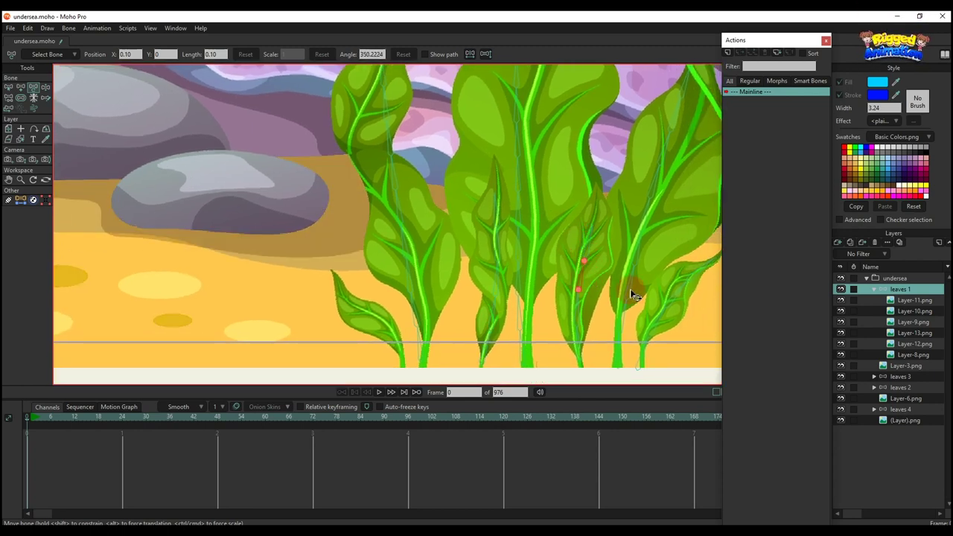
Step: Detach the root bones of the central tall leaf and the small leaf beside it from the other leaves' bone chains
{"action": "scroll", "coordinate": [414, 292], "scroll_direction": "down", "scroll_amount": 2}
{"action": "scroll", "coordinate": [405, 313], "scroll_direction": "up", "scroll_amount": 1}
{"action": "scroll", "coordinate": [408, 321], "scroll_direction": "down", "scroll_amount": 5}
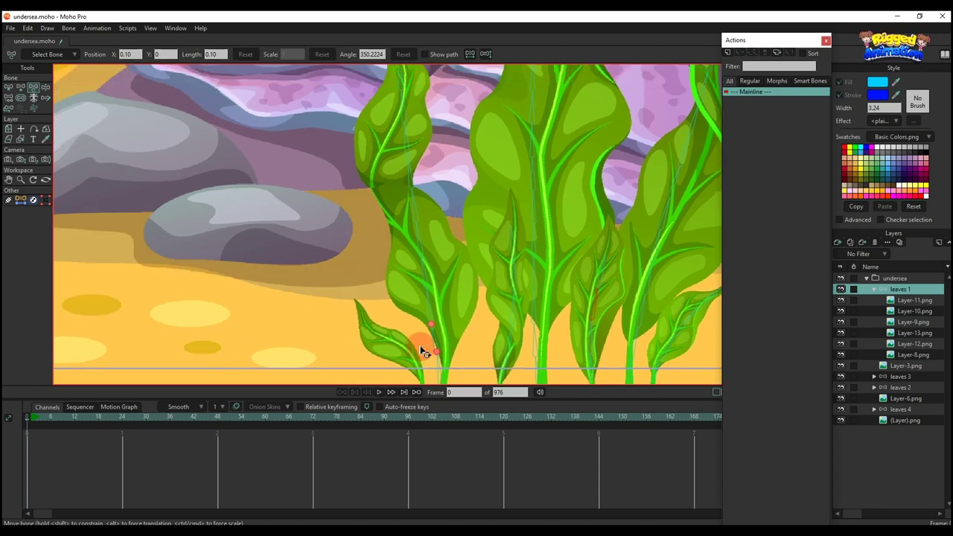
{"action": "key", "text": "p"}
{"action": "scroll", "coordinate": [462, 345], "scroll_direction": "up", "scroll_amount": 2}
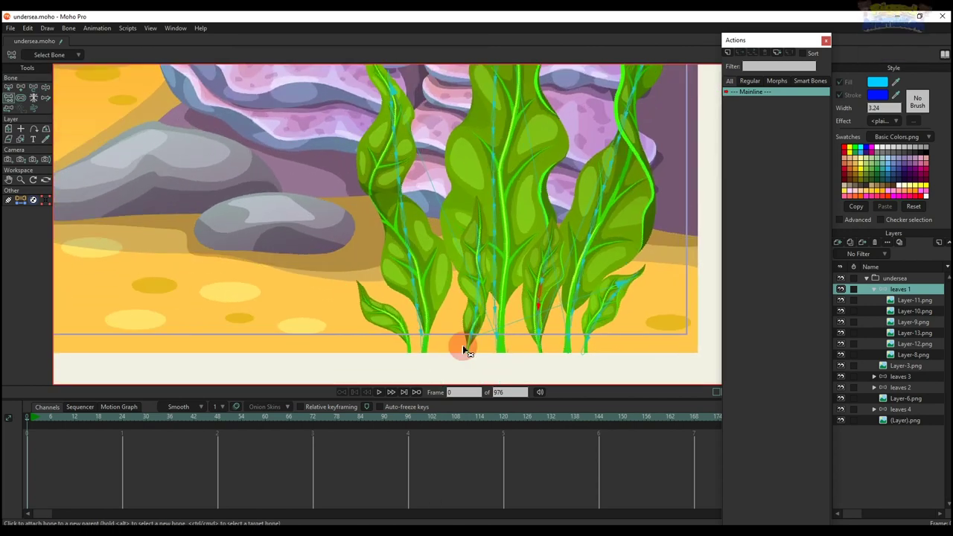
{"action": "key", "text": "b"}
{"action": "key", "text": "p"}
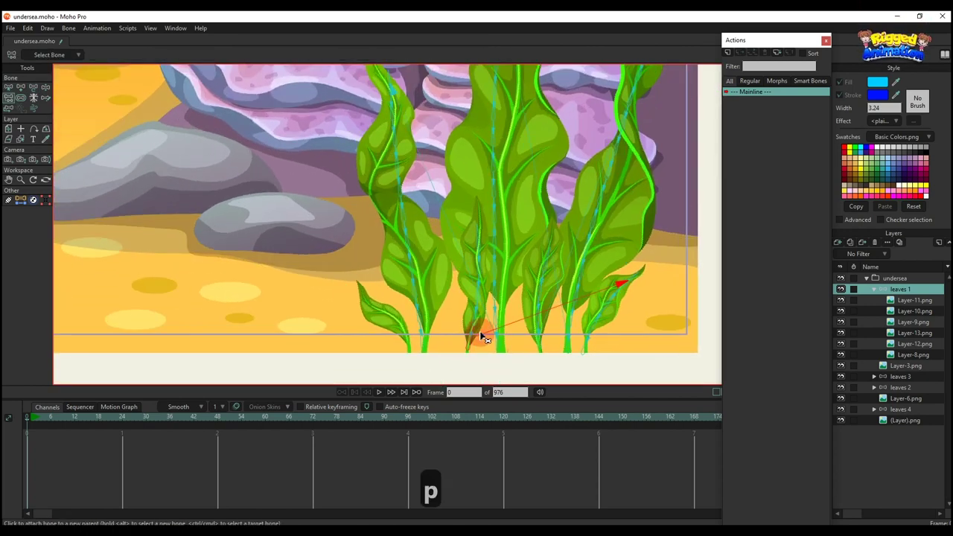
{"action": "left_click", "coordinate": [517, 335]}
{"action": "key", "text": "b"}
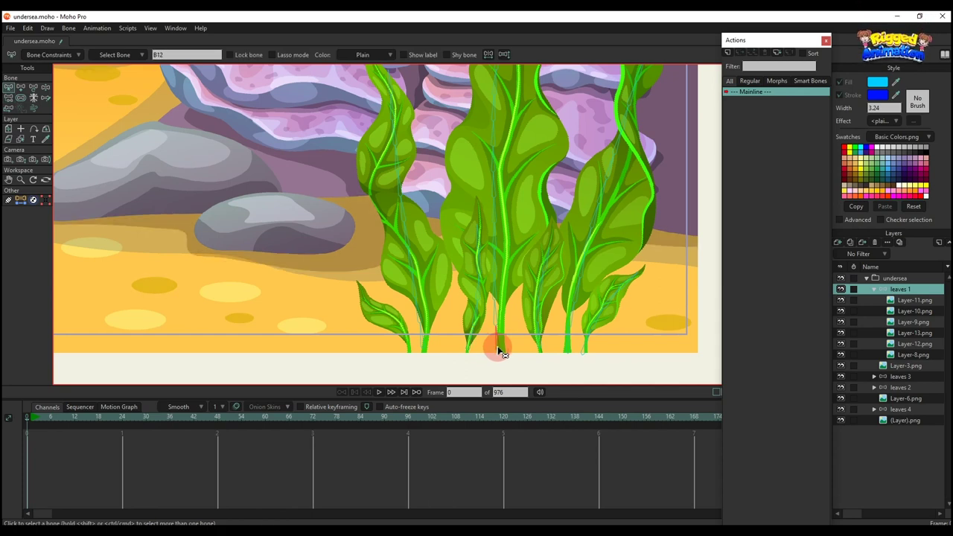
{"action": "key", "text": "p"}
{"action": "left_click", "coordinate": [570, 346]}
Step: Detach the root bones of the right tall leaf and the small leaf next to it from the other chains
{"action": "key", "text": "b"}
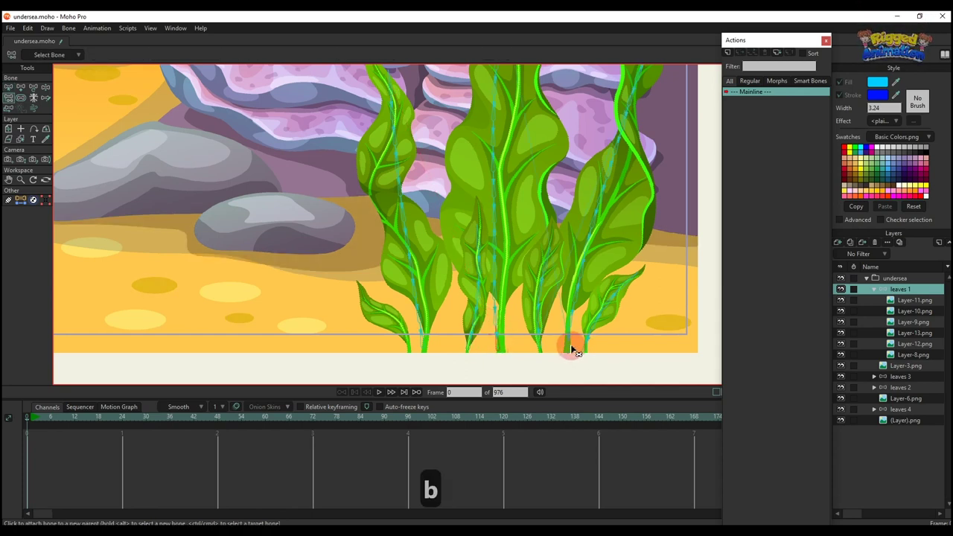
{"action": "key", "text": "p"}
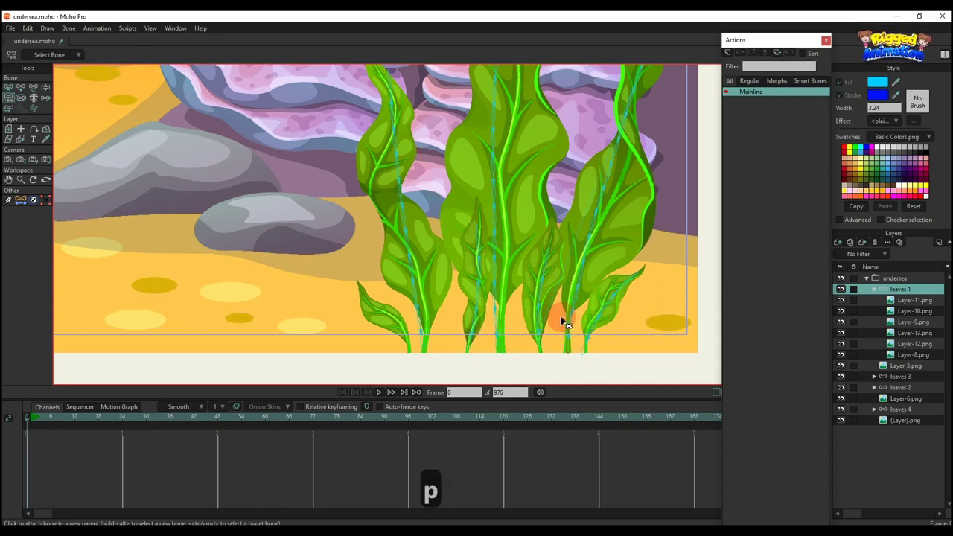
{"action": "left_click", "coordinate": [541, 348]}
{"action": "key", "text": "b"}
{"action": "key", "text": "p"}
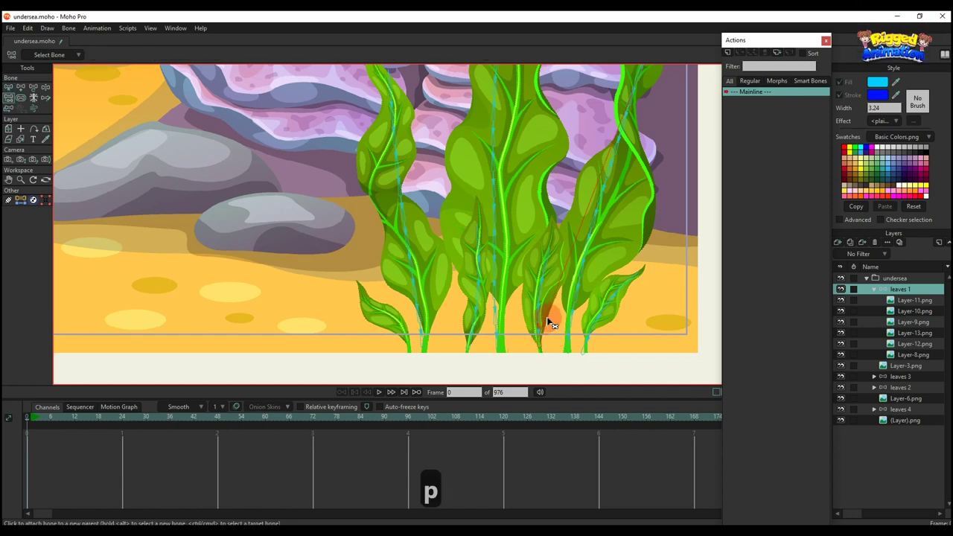
{"action": "left_click", "coordinate": [590, 346]}
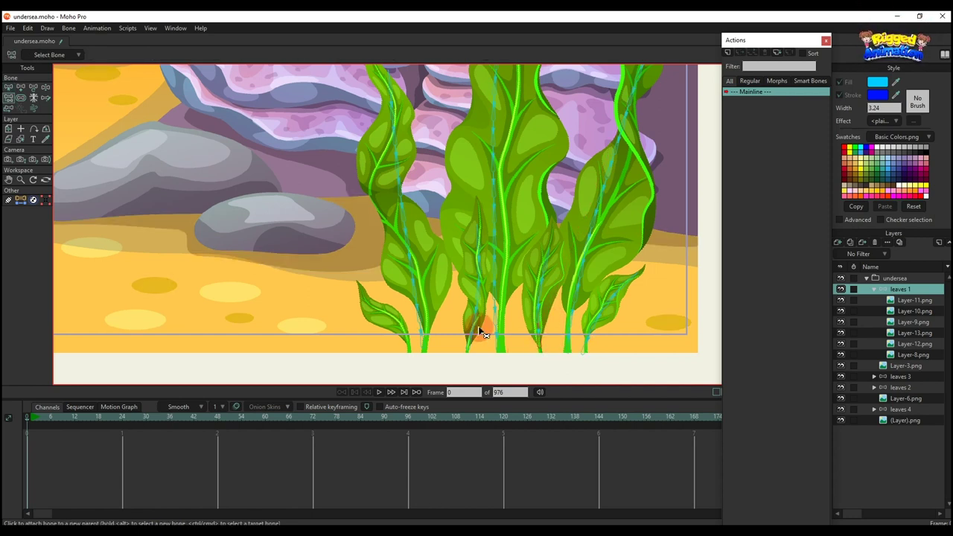
Step: At frame 24, bend the bone chains of the left tall leaf and the small leaf beside it in leaves 1
{"action": "scroll", "coordinate": [481, 333], "scroll_direction": "down", "scroll_amount": 3}
{"action": "scroll", "coordinate": [481, 333], "scroll_direction": "down", "scroll_amount": 2}
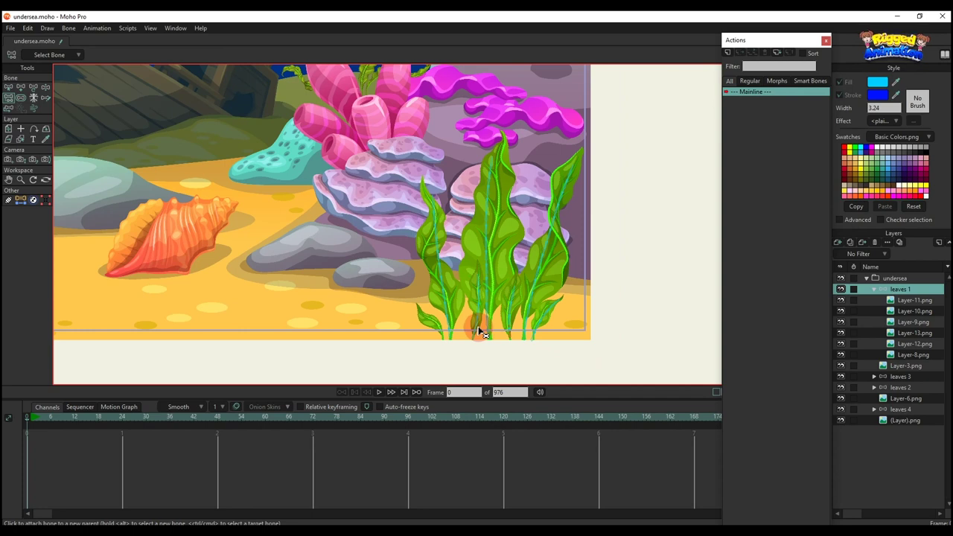
{"action": "scroll", "coordinate": [482, 333], "scroll_direction": "down", "scroll_amount": 3}
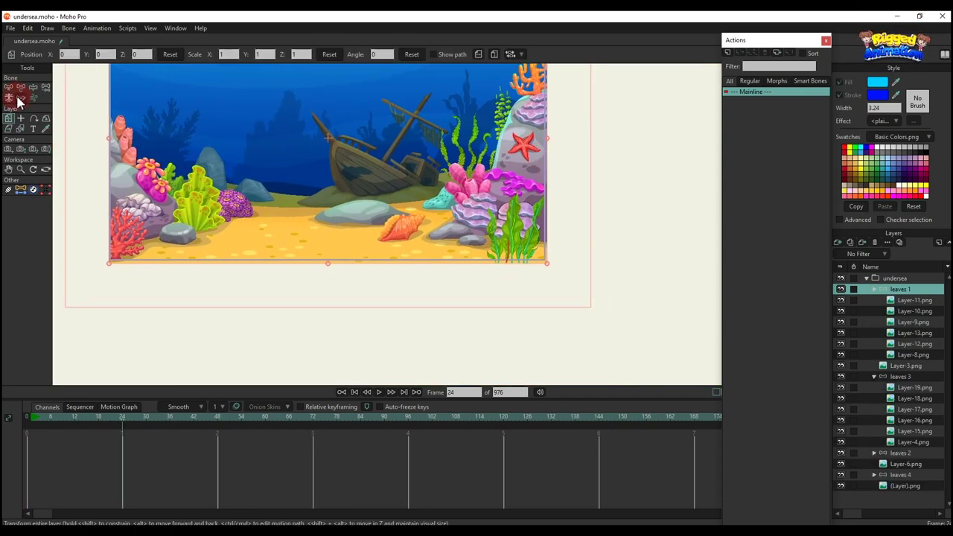
{"action": "left_click", "coordinate": [20, 98]}
{"action": "scroll", "coordinate": [513, 242], "scroll_direction": "up", "scroll_amount": 5}
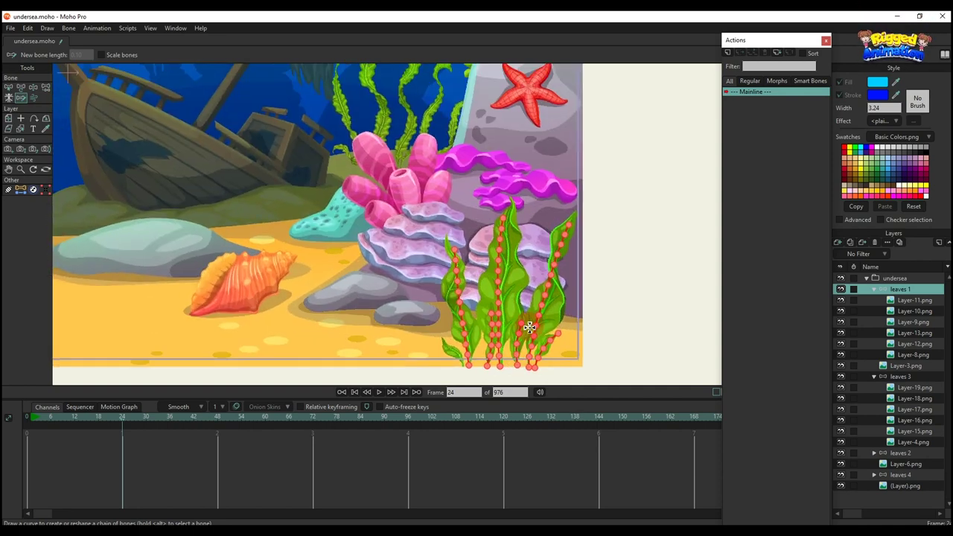
{"action": "scroll", "coordinate": [509, 300], "scroll_direction": "up", "scroll_amount": 3}
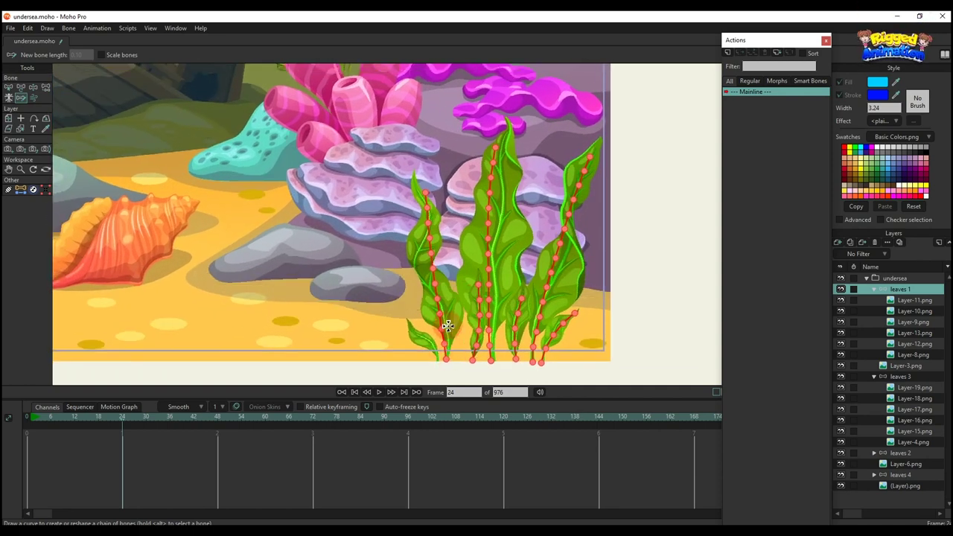
{"action": "left_click", "coordinate": [449, 328]}
{"action": "mouse_move", "coordinate": [449, 328]}
{"action": "left_mouse_down"}
{"action": "mouse_move", "coordinate": [432, 283]}
{"action": "mouse_move", "coordinate": [419, 142]}
{"action": "left_mouse_up"}
{"action": "left_click", "coordinate": [483, 358]}
{"action": "left_click_drag", "start_coordinate": [472, 360], "coordinate": [493, 265]}
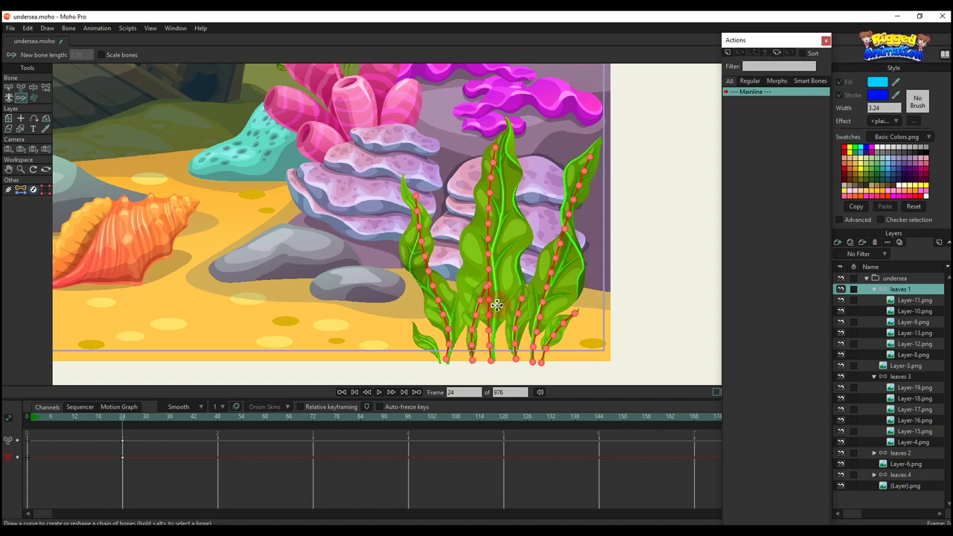
Step: Bend the bone chains of the central tall leaf and the small leaf just right of it at frame 24
{"action": "left_click", "coordinate": [492, 357]}
{"action": "mouse_move", "coordinate": [494, 318]}
{"action": "left_mouse_down"}
{"action": "mouse_move", "coordinate": [481, 186]}
{"action": "mouse_move", "coordinate": [508, 98]}
{"action": "left_mouse_up"}
{"action": "left_click", "coordinate": [537, 362]}
{"action": "left_click", "coordinate": [516, 339]}
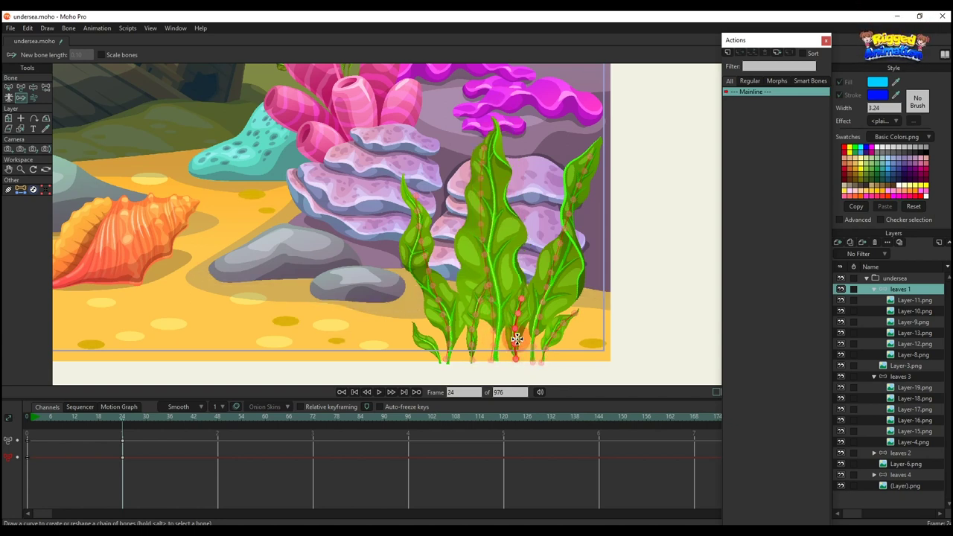
{"action": "left_click_drag", "start_coordinate": [556, 316], "coordinate": [524, 351]}
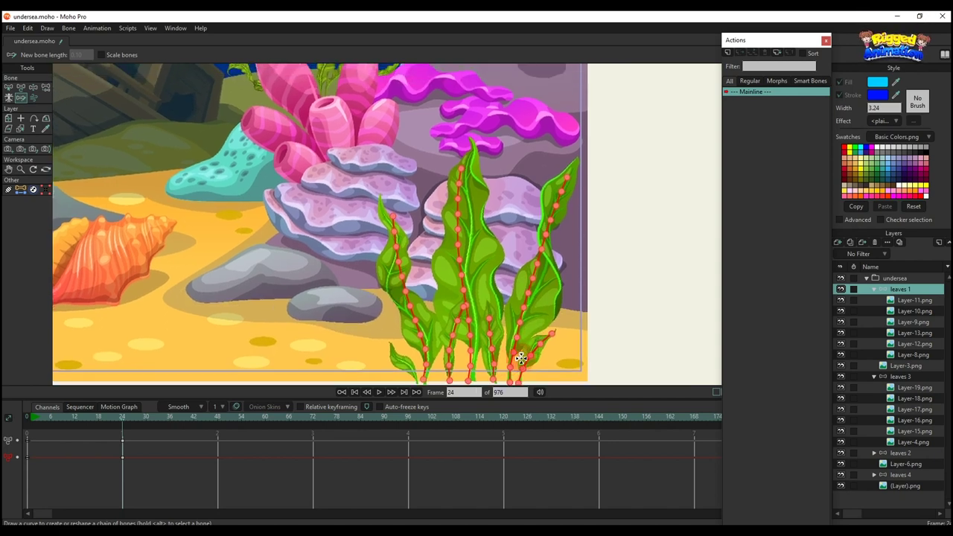
Step: Bend the bone chains of the right tall leaf and the small leaf at the group's right edge
{"action": "left_click", "coordinate": [513, 352]}
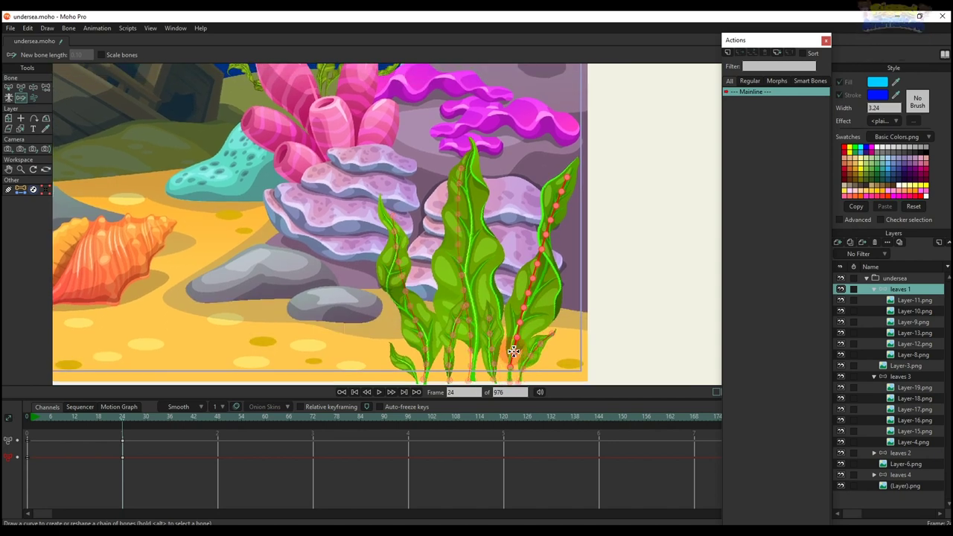
{"action": "left_click_drag", "start_coordinate": [574, 193], "coordinate": [584, 158]}
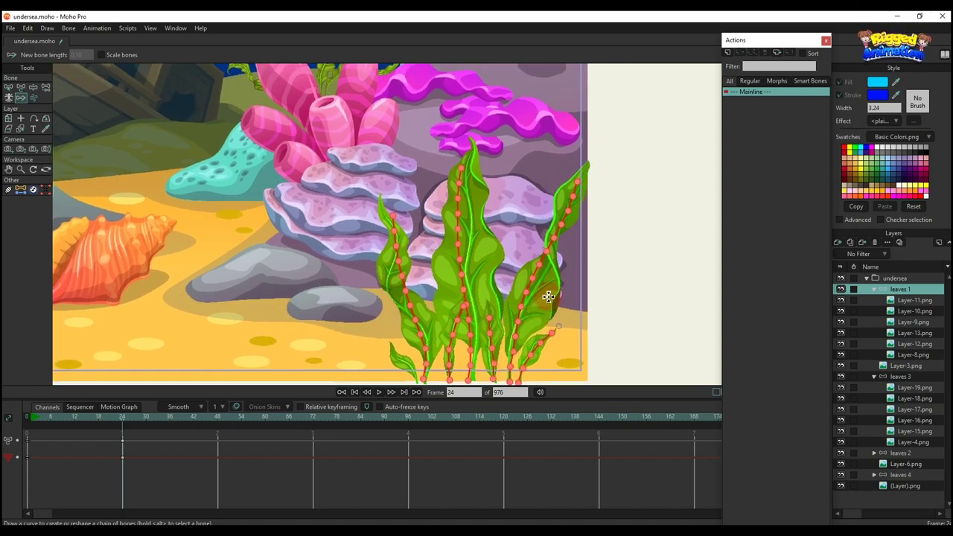
{"action": "left_click_drag", "start_coordinate": [547, 300], "coordinate": [529, 258]}
{"action": "scroll", "coordinate": [514, 316], "scroll_direction": "up", "scroll_amount": 4}
{"action": "left_click_drag", "start_coordinate": [495, 344], "coordinate": [511, 290]}
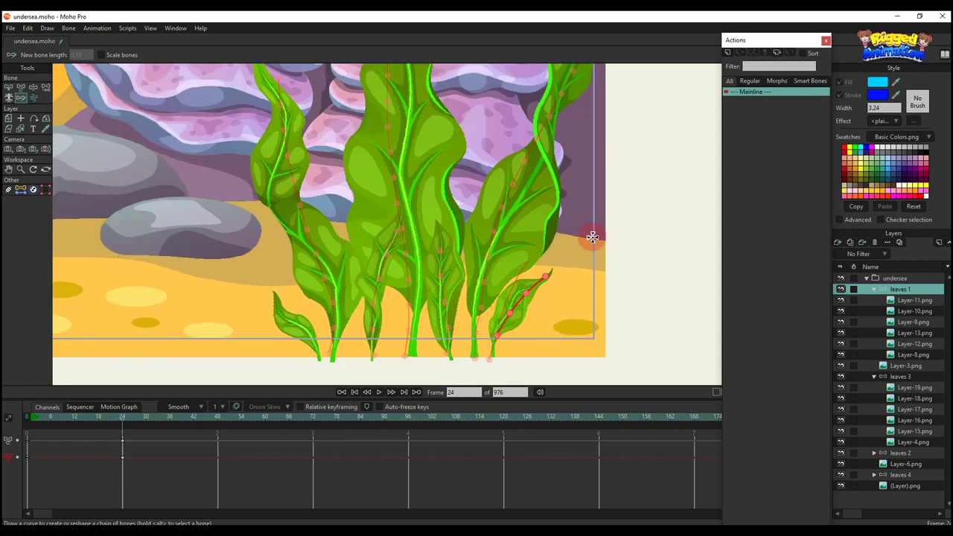
{"action": "left_click", "coordinate": [593, 236]}
Step: Preview the sway of leaves 1 and copy its starting bone keyframes to frame 48
{"action": "scroll", "coordinate": [591, 249], "scroll_direction": "down", "scroll_amount": 6}
{"action": "left_click_drag", "start_coordinate": [30, 419], "coordinate": [103, 440]}
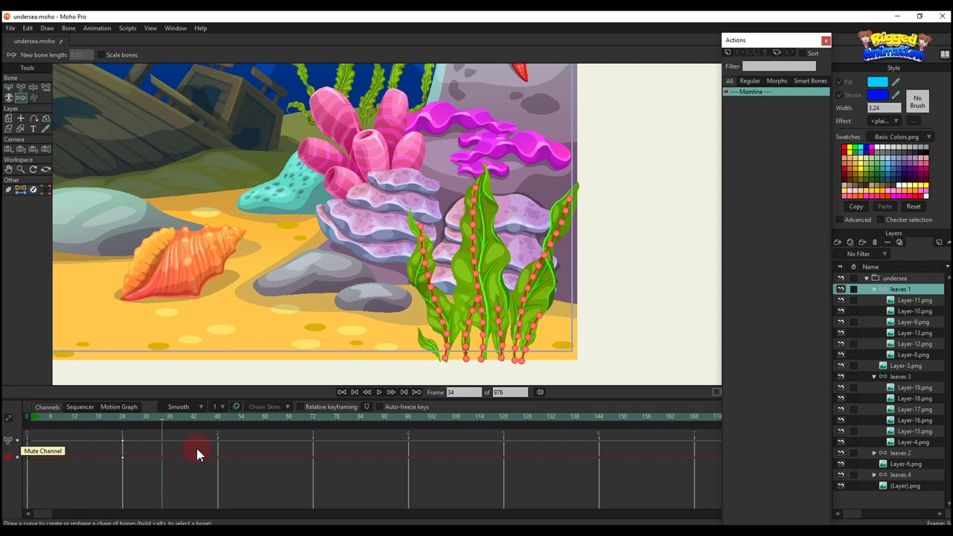
{"action": "left_click", "coordinate": [218, 453]}
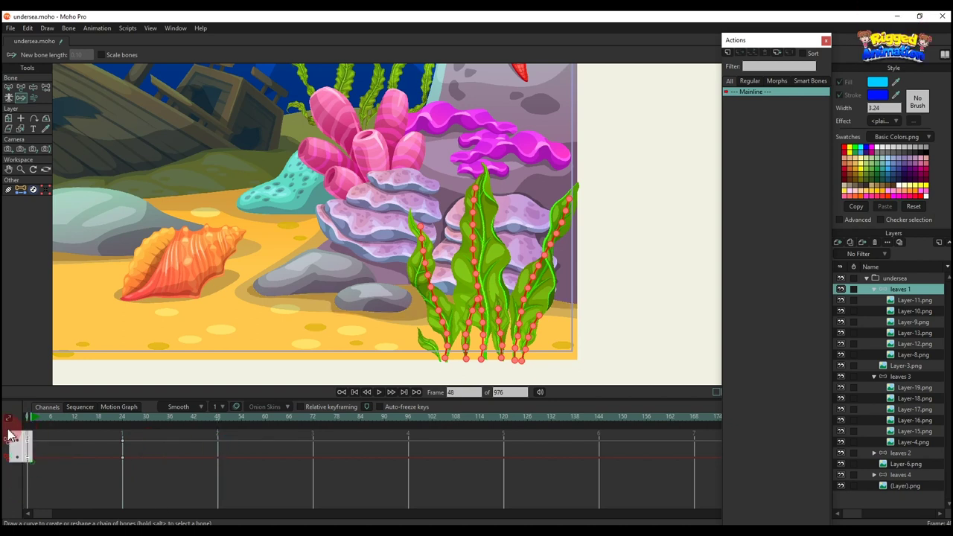
{"action": "left_click_drag", "start_coordinate": [10, 436], "coordinate": [10, 434]}
{"action": "key", "text": "ctrl+c"}
{"action": "key", "text": "ctrl+v"}
Step: Set the leaves 1 keyframes at frame 48 to Cycle and those at frame 24 to Linear, and play the animation
{"action": "right_click", "coordinate": [219, 447]}
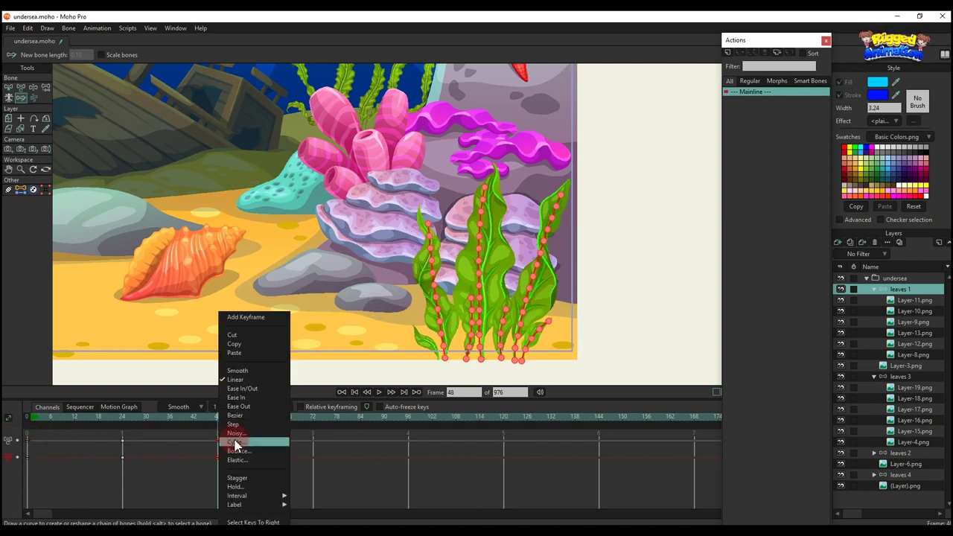
{"action": "left_click", "coordinate": [235, 445]}
{"action": "left_click", "coordinate": [556, 48]}
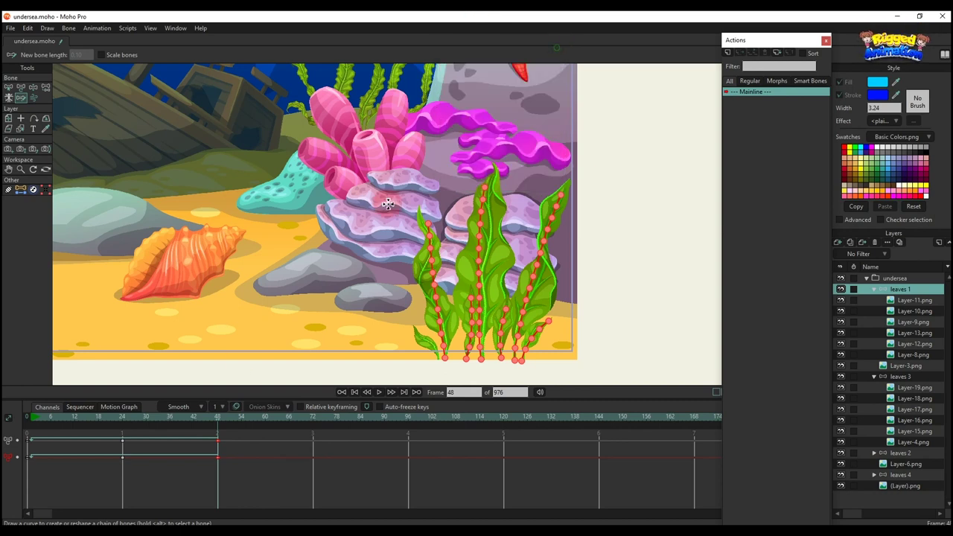
{"action": "left_click_drag", "start_coordinate": [153, 488], "coordinate": [120, 432]}
{"action": "right_click", "coordinate": [122, 440]}
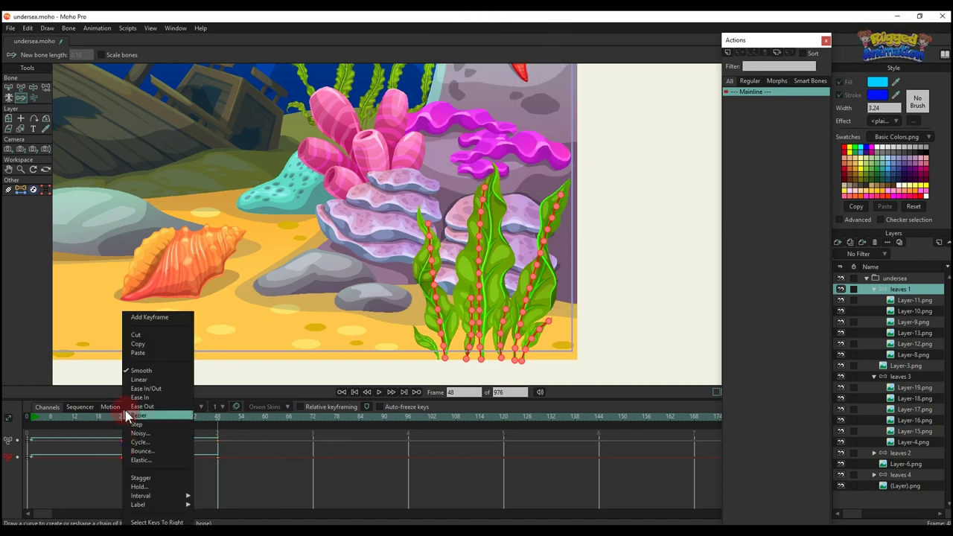
{"action": "left_click", "coordinate": [149, 379]}
{"action": "key", "text": "space"}
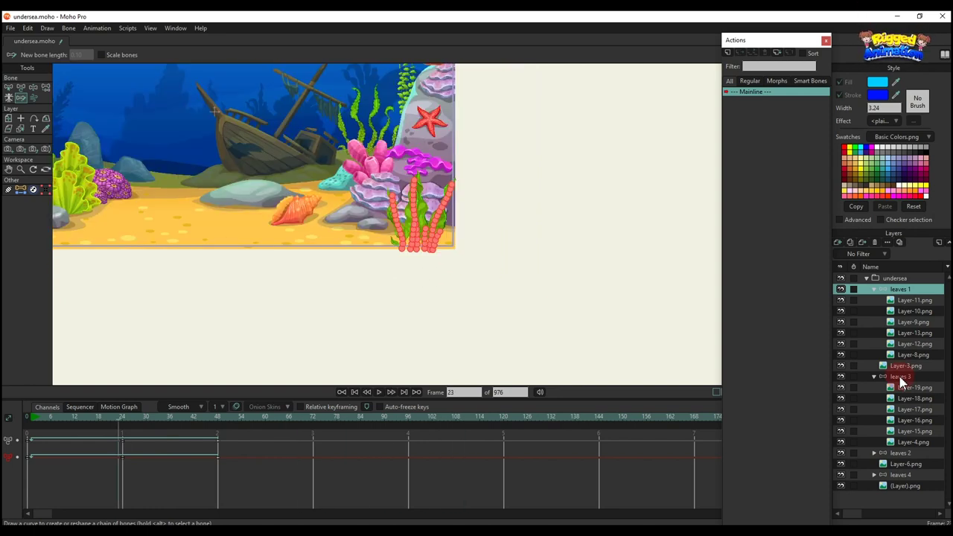
Step: In leaves 3 at frame 24, bend the bone chains of the small left leaf and the two left tall leaves
{"action": "left_click", "coordinate": [901, 378]}
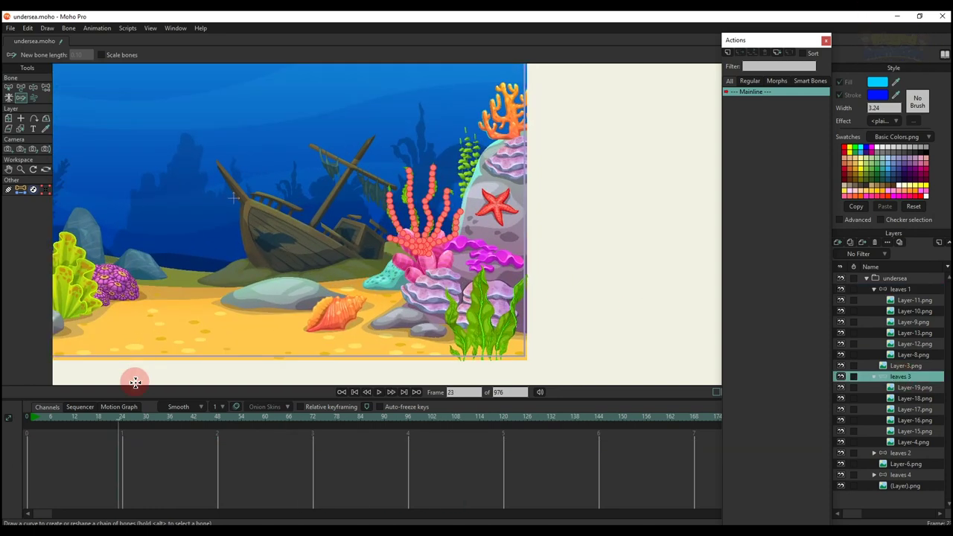
{"action": "left_click", "coordinate": [123, 419]}
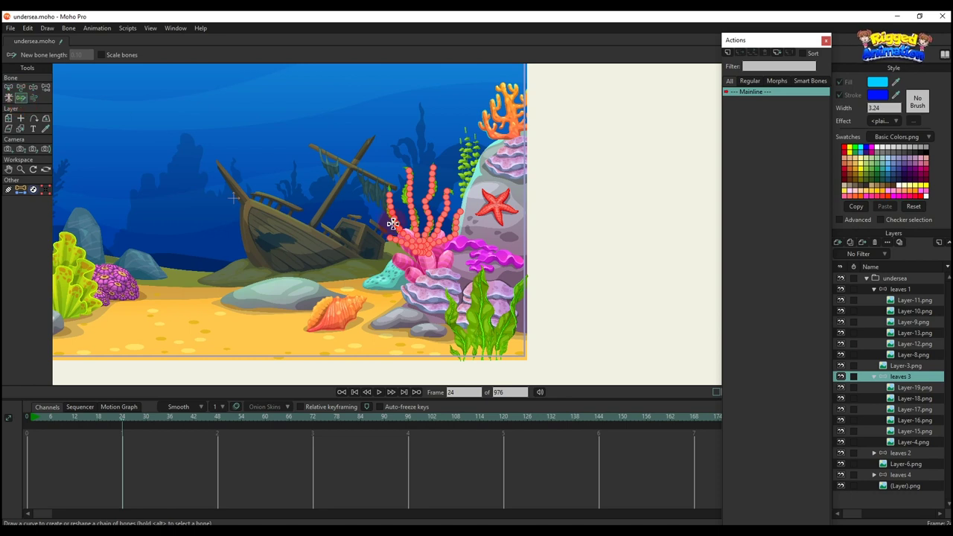
{"action": "scroll", "coordinate": [392, 224], "scroll_direction": "up", "scroll_amount": 6}
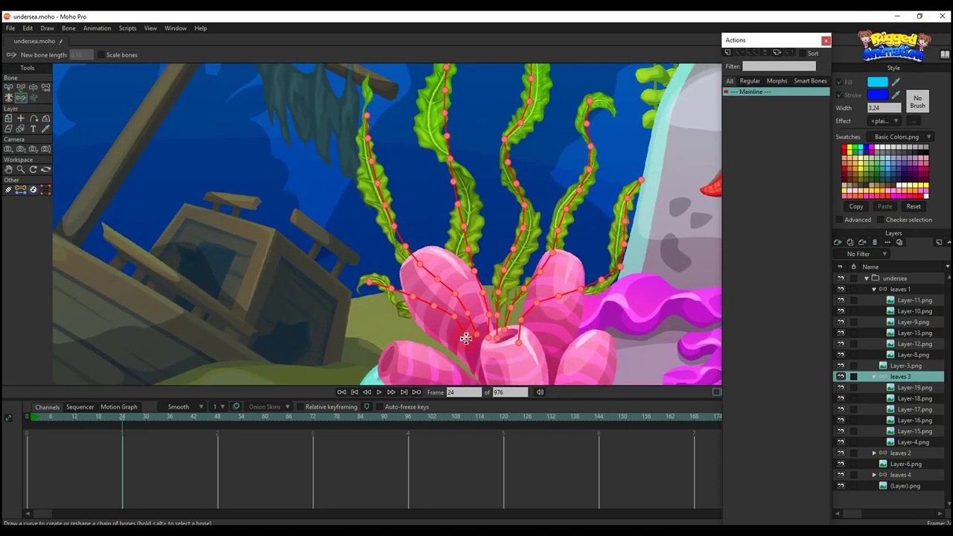
{"action": "left_click_drag", "start_coordinate": [466, 339], "coordinate": [357, 256]}
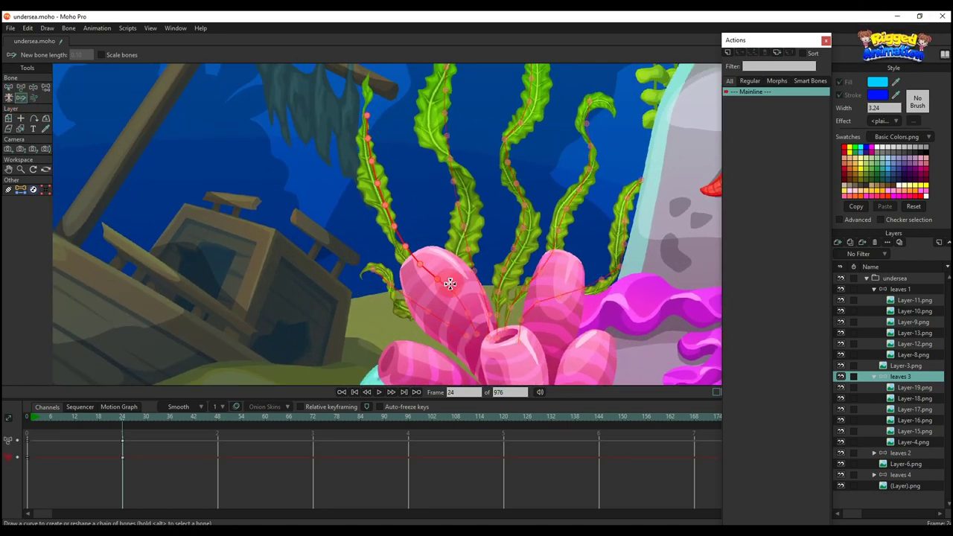
{"action": "left_click_drag", "start_coordinate": [477, 335], "coordinate": [491, 365]}
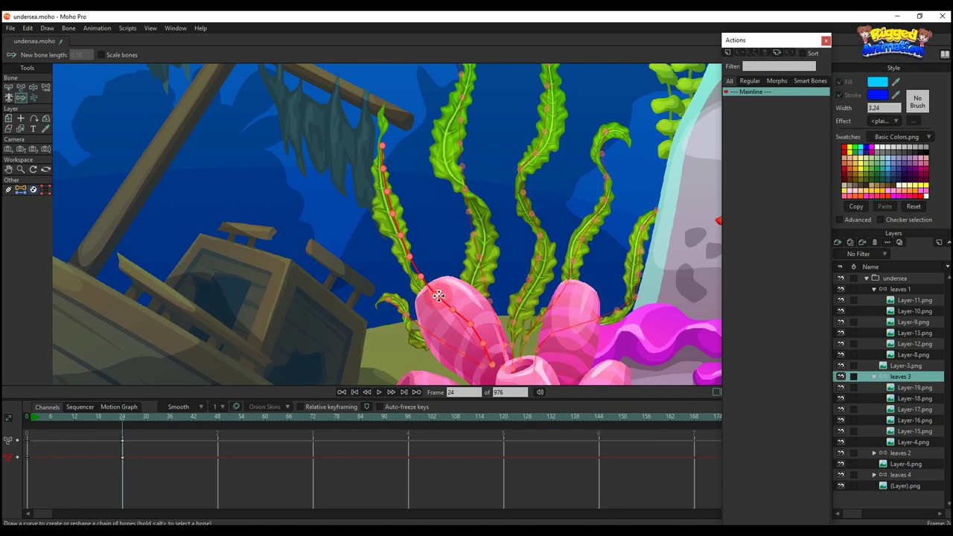
{"action": "left_click", "coordinate": [428, 154], "text": "alt"}
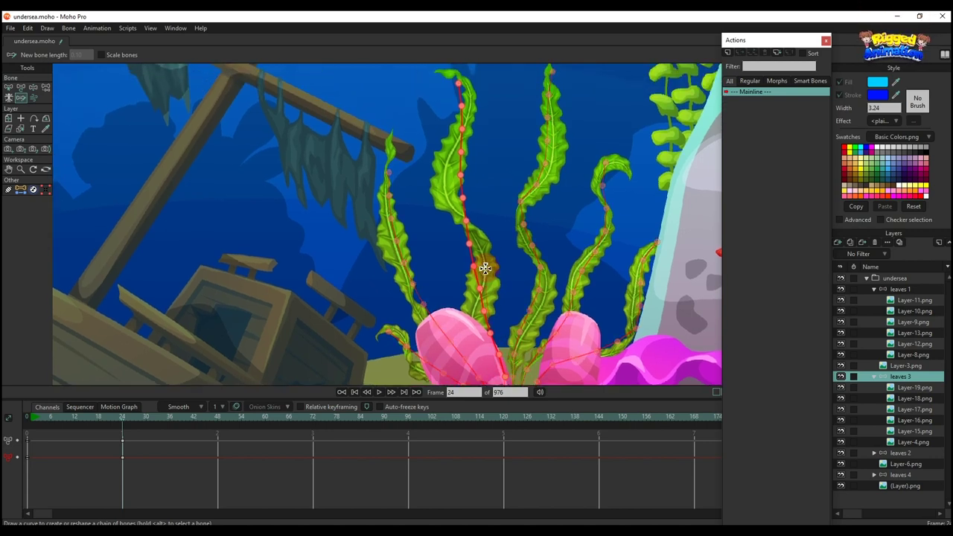
{"action": "left_click_drag", "start_coordinate": [439, 84], "coordinate": [439, 84]}
Step: Bend the bone chains of the middle tall leaf and the curled leaf right of it in leaves 3
{"action": "left_click_drag", "start_coordinate": [524, 329], "coordinate": [507, 318]}
{"action": "left_click", "coordinate": [496, 337], "text": "alt"}
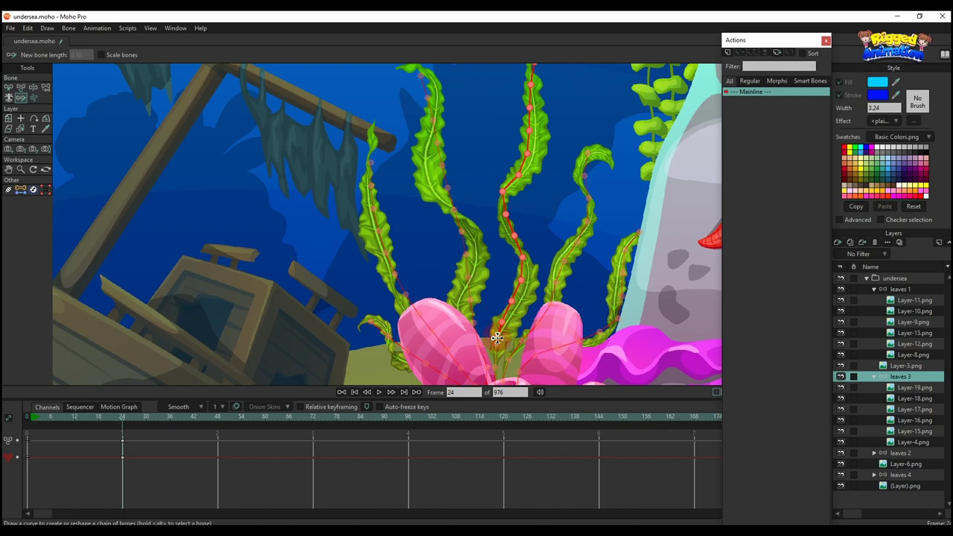
{"action": "left_click_drag", "start_coordinate": [542, 72], "coordinate": [541, 72]}
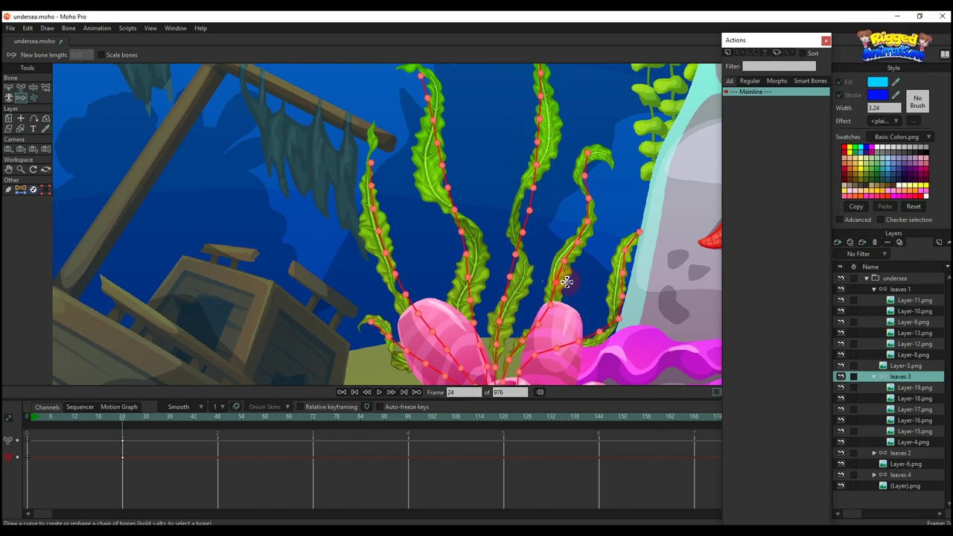
{"action": "left_click_drag", "start_coordinate": [564, 282], "coordinate": [520, 292]}
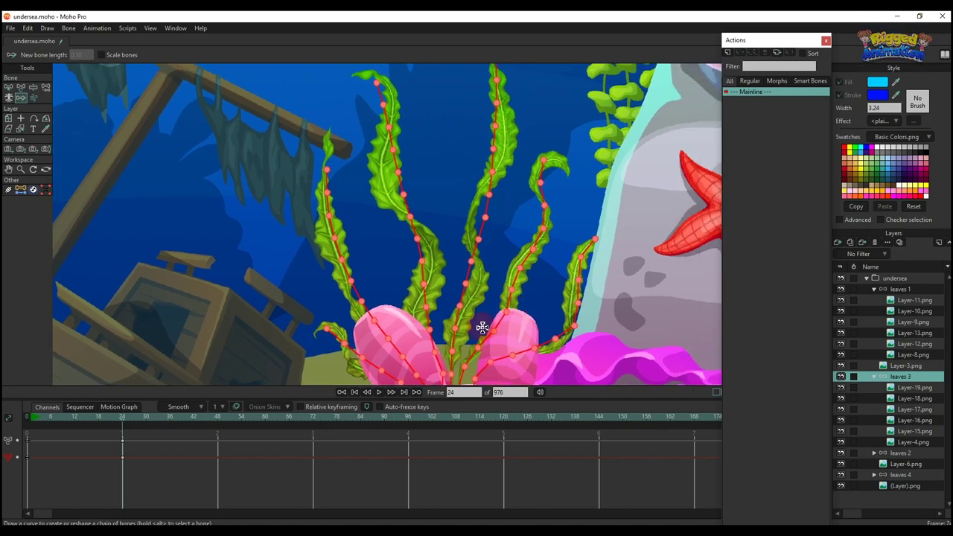
{"action": "left_click", "coordinate": [470, 347], "text": "alt"}
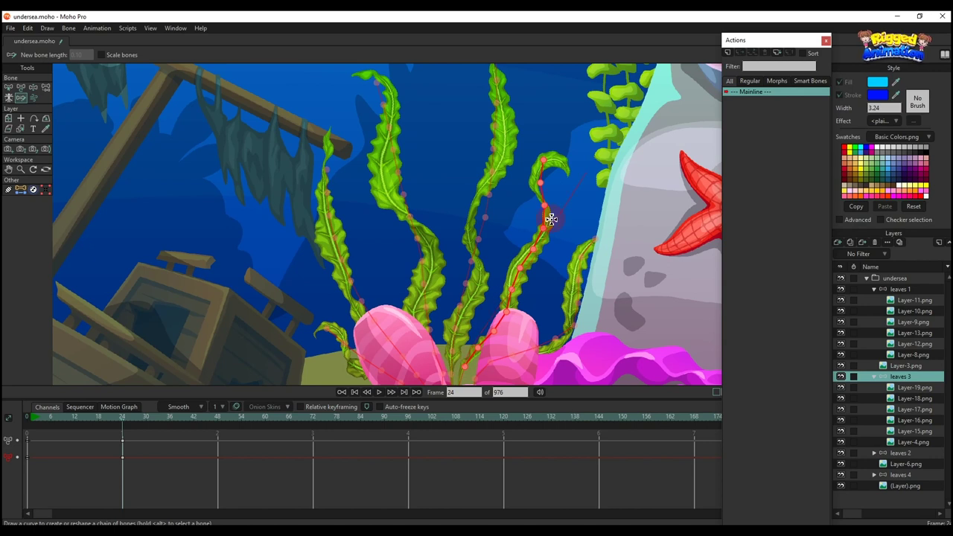
{"action": "left_click_drag", "start_coordinate": [565, 164], "coordinate": [565, 163]}
Step: Bend the rightmost leaf's bone chain toward the starfish rock at frame 24 and preview the motion
{"action": "left_click_drag", "start_coordinate": [536, 323], "coordinate": [515, 282]}
{"action": "left_click", "coordinate": [500, 297], "text": "alt"}
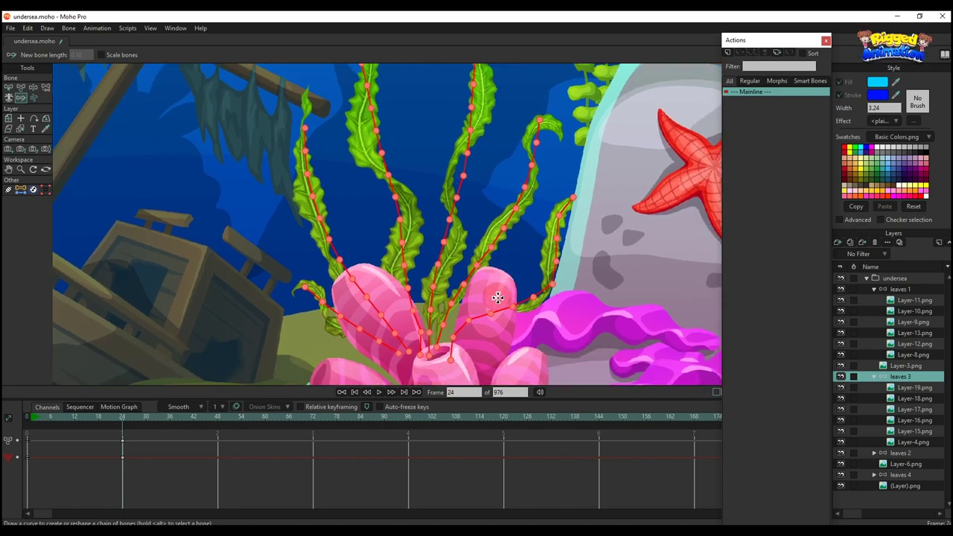
{"action": "mouse_move", "coordinate": [467, 321]}
{"action": "left_mouse_down"}
{"action": "mouse_move", "coordinate": [521, 294]}
{"action": "mouse_move", "coordinate": [563, 249]}
{"action": "mouse_move", "coordinate": [585, 195]}
{"action": "left_mouse_up"}
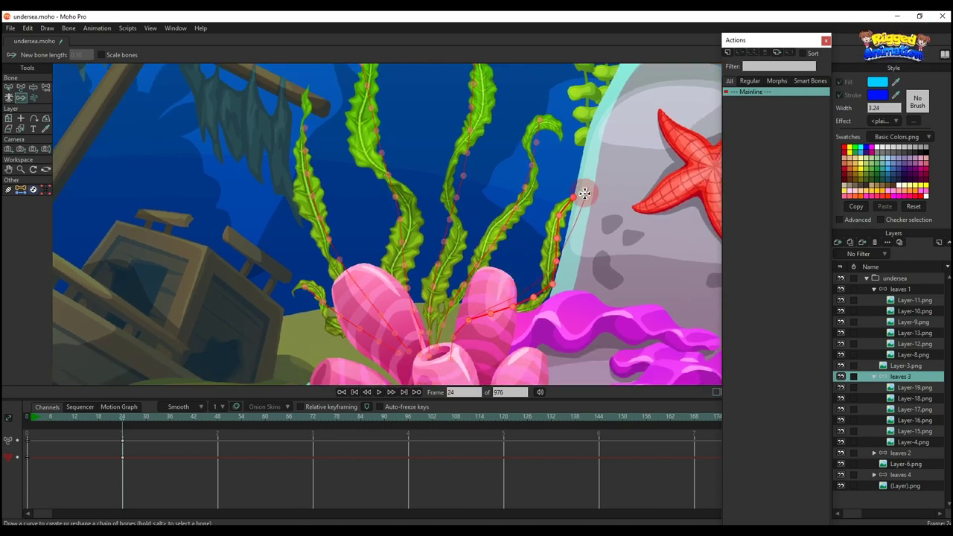
{"action": "left_click_drag", "start_coordinate": [577, 239], "coordinate": [548, 273]}
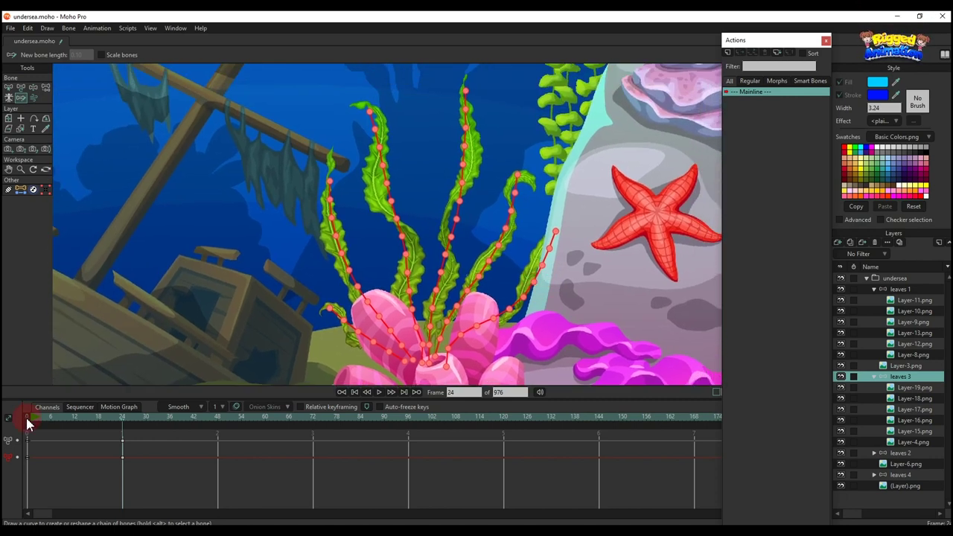
{"action": "left_click_drag", "start_coordinate": [28, 423], "coordinate": [115, 443]}
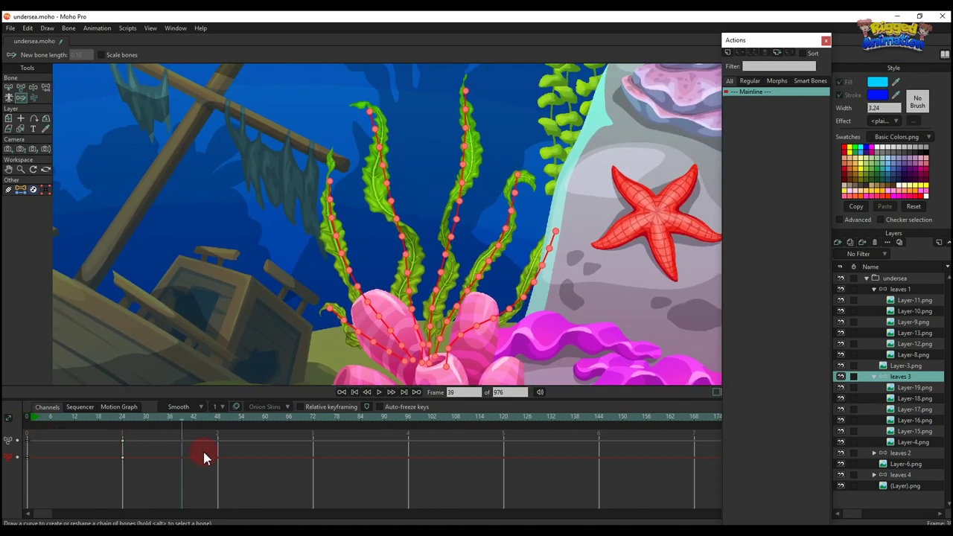
Step: Set the leaves 3 keyframes at frame 24 to Linear and copy the starting bone keyframes to frame 48
{"action": "left_click_drag", "start_coordinate": [204, 453], "coordinate": [216, 455]}
{"action": "left_click_drag", "start_coordinate": [161, 474], "coordinate": [119, 426]}
{"action": "right_click", "coordinate": [121, 444]}
{"action": "left_click_drag", "start_coordinate": [13, 475], "coordinate": [48, 430]}
{"action": "key", "text": "ctrl+c"}
{"action": "key", "text": "ctrl+v"}
Step: Set the leaves 3 keyframes at frame 48 to cycle back to absolute frame 1
{"action": "left_click_drag", "start_coordinate": [237, 481], "coordinate": [206, 434]}
{"action": "right_click", "coordinate": [218, 441]}
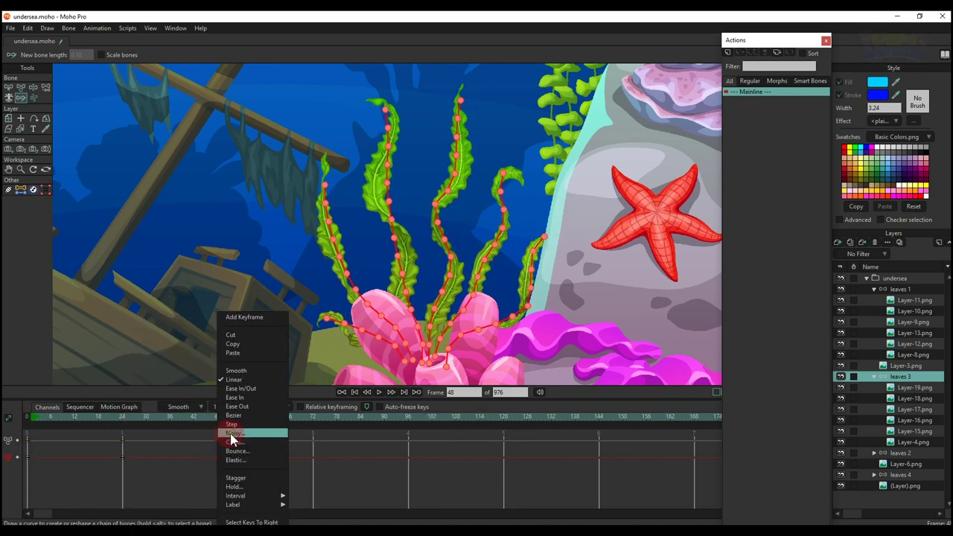
{"action": "left_click", "coordinate": [232, 440]}
{"action": "right_click", "coordinate": [214, 438]}
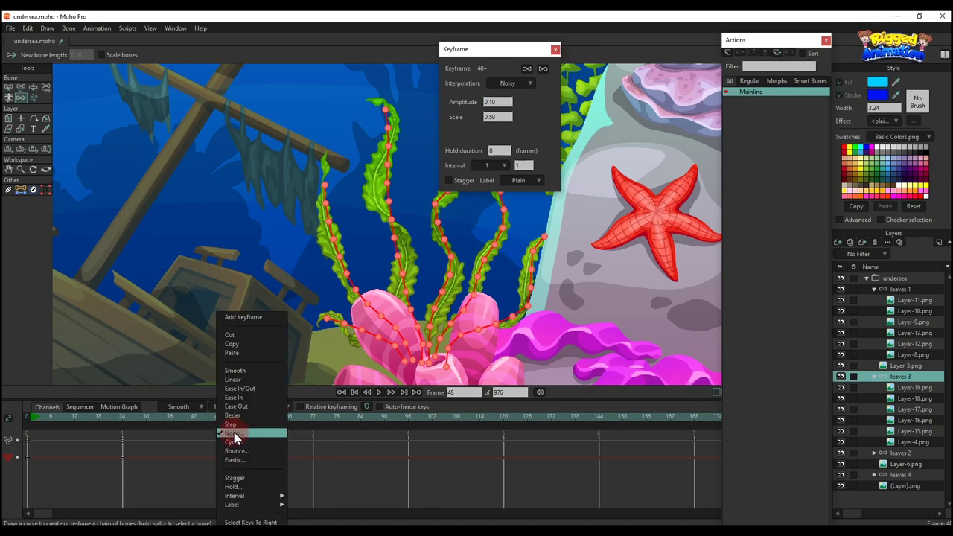
{"action": "left_click", "coordinate": [233, 442]}
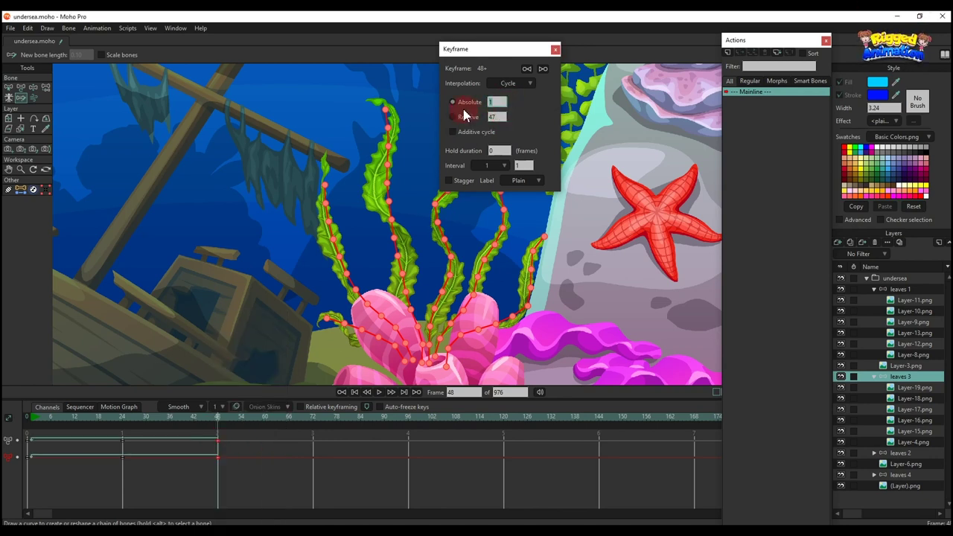
{"action": "left_click", "coordinate": [555, 49]}
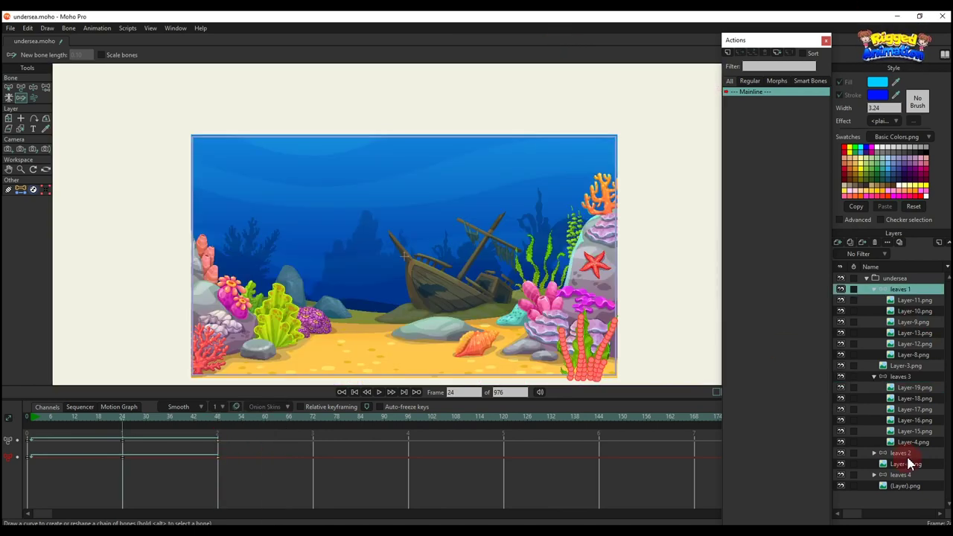
Step: Bend the rightmost leaf's bone chain in leaves 2 to the right, toward the orange coral, at frame 24
{"action": "left_click", "coordinate": [909, 457]}
{"action": "scroll", "coordinate": [558, 237], "scroll_direction": "up", "scroll_amount": 8}
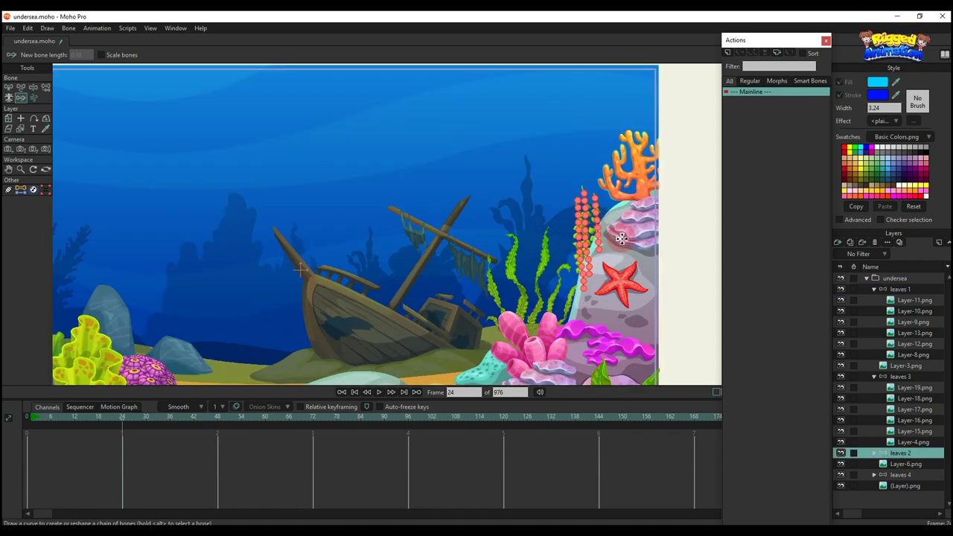
{"action": "left_click_drag", "start_coordinate": [604, 268], "coordinate": [541, 268]}
{"action": "scroll", "coordinate": [446, 238], "scroll_direction": "up", "scroll_amount": 3}
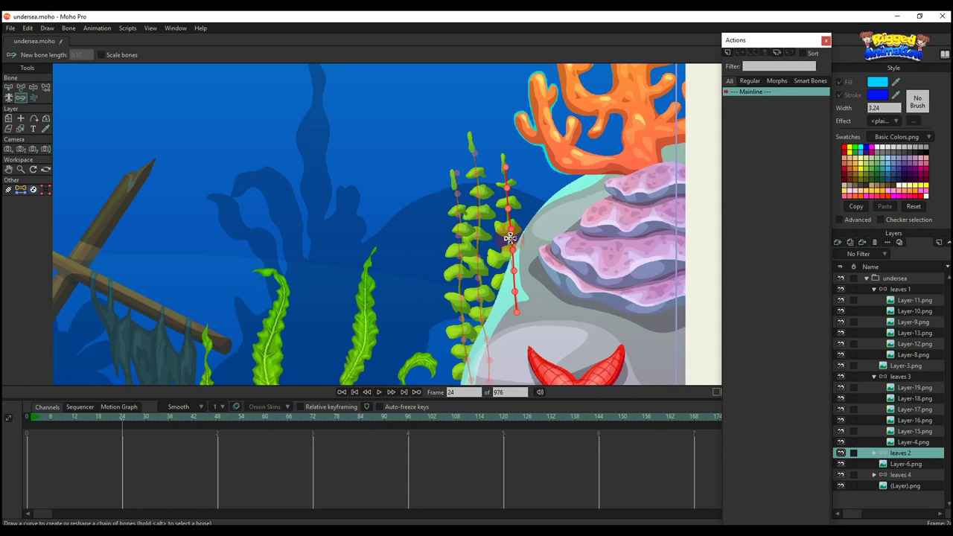
{"action": "left_click_drag", "start_coordinate": [516, 128], "coordinate": [518, 125]}
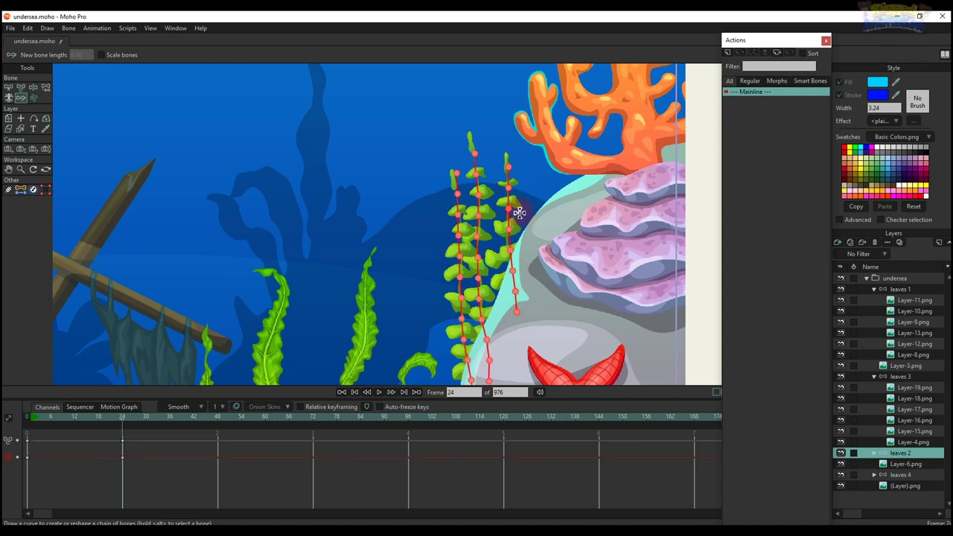
{"action": "scroll", "coordinate": [520, 213], "scroll_direction": "up", "scroll_amount": 2}
{"action": "mouse_move", "coordinate": [519, 258]}
{"action": "left_mouse_down"}
{"action": "mouse_move", "coordinate": [503, 315]}
{"action": "mouse_move", "coordinate": [510, 224]}
{"action": "left_mouse_up"}
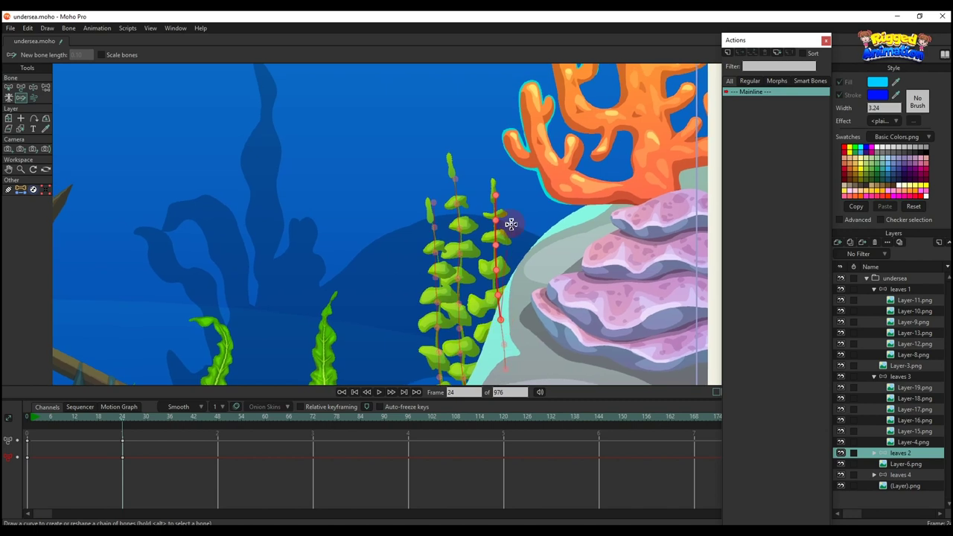
{"action": "left_click_drag", "start_coordinate": [523, 191], "coordinate": [522, 189]}
{"action": "scroll", "coordinate": [494, 281], "scroll_direction": "down", "scroll_amount": 2}
{"action": "scroll", "coordinate": [474, 314], "scroll_direction": "up", "scroll_amount": 2}
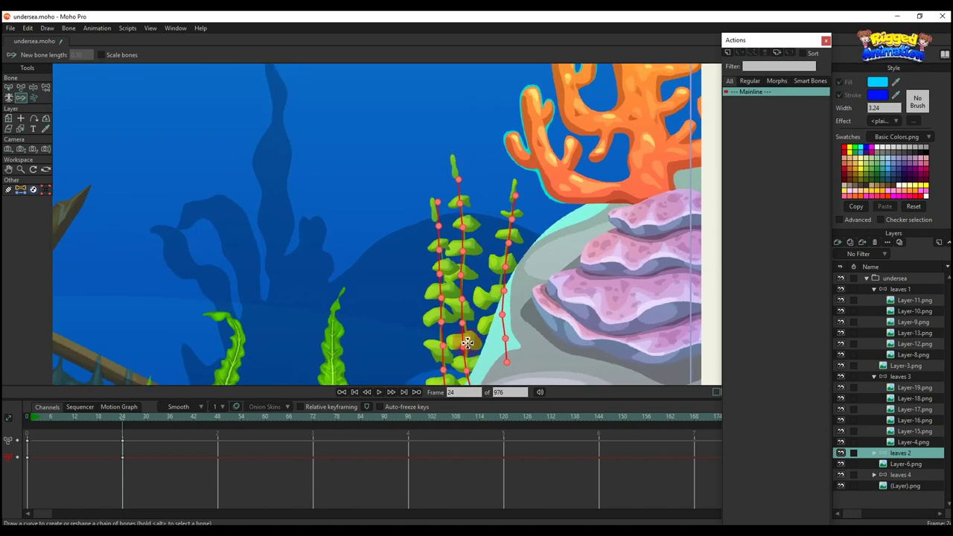
Step: Bend the middle and left leaves' bone chains in leaves 2 to the right at frame 24
{"action": "left_click_drag", "start_coordinate": [466, 371], "coordinate": [470, 325]}
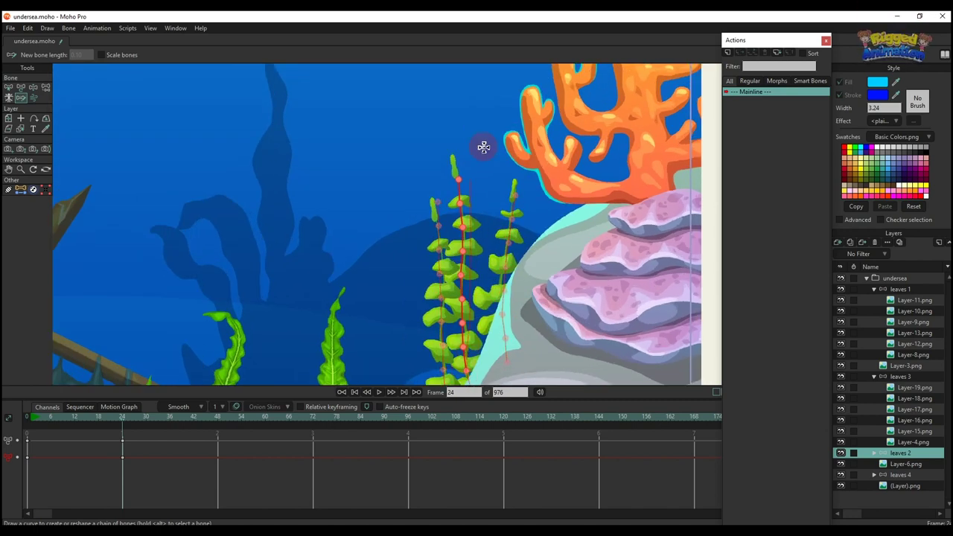
{"action": "left_click_drag", "start_coordinate": [484, 147], "coordinate": [500, 119]}
{"action": "left_click_drag", "start_coordinate": [443, 316], "coordinate": [456, 291]}
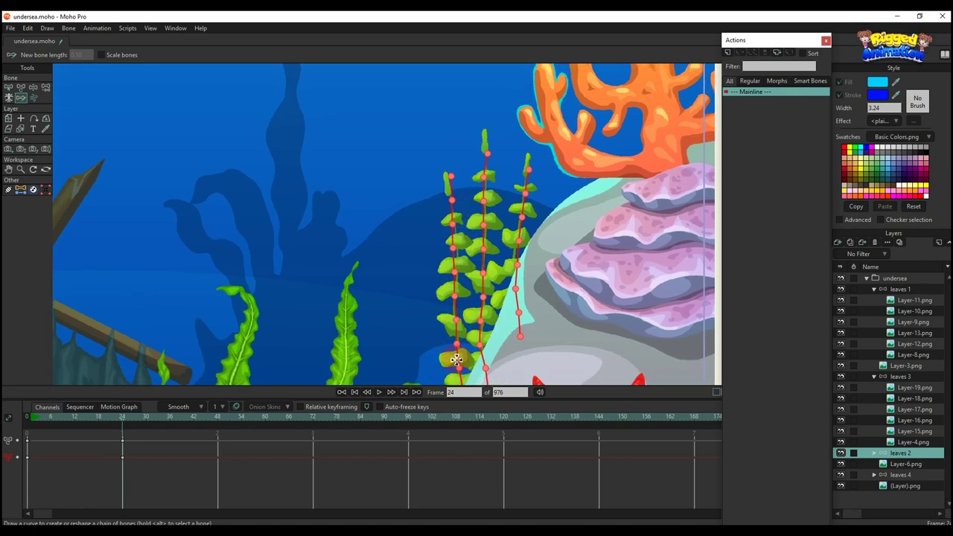
{"action": "left_click", "coordinate": [458, 346]}
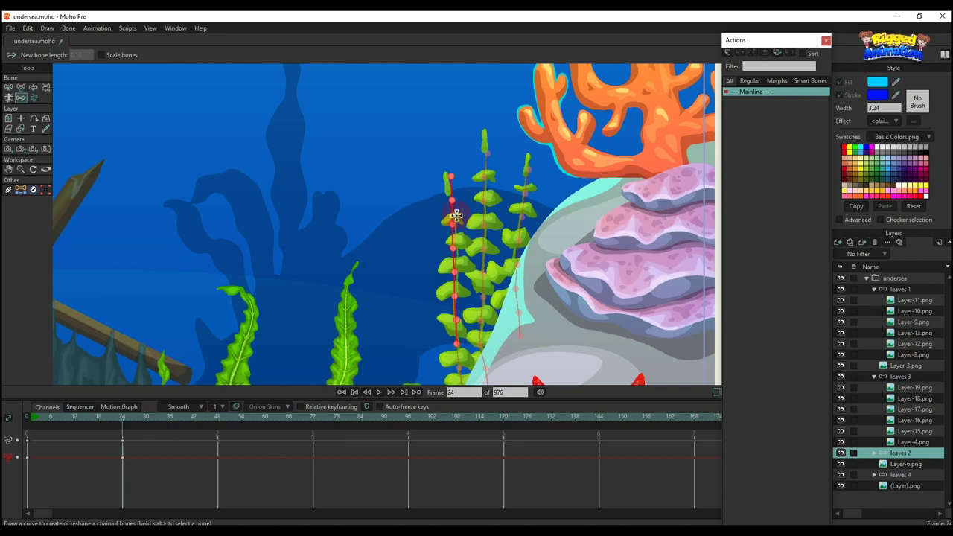
{"action": "left_click_drag", "start_coordinate": [457, 215], "coordinate": [457, 211]}
{"action": "left_click_drag", "start_coordinate": [467, 376], "coordinate": [463, 335]}
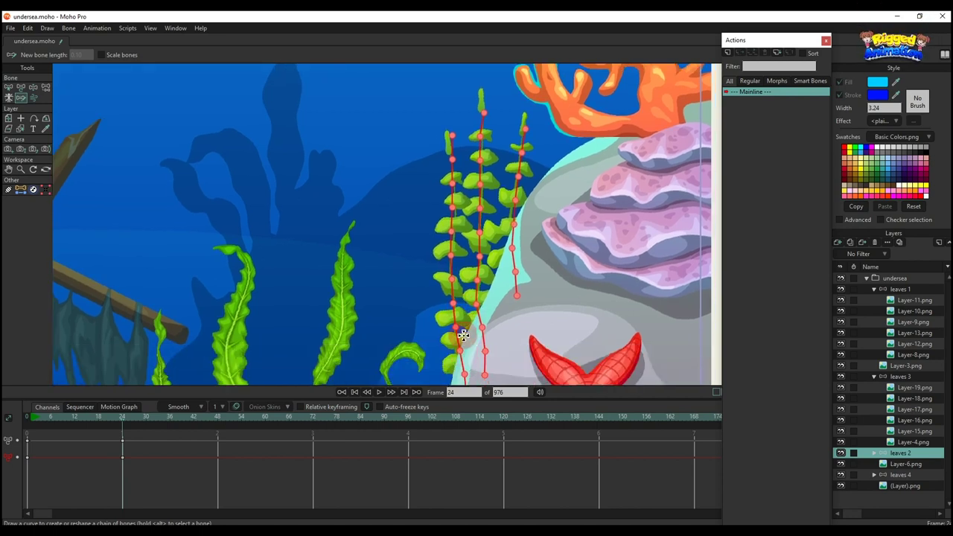
{"action": "left_click", "coordinate": [460, 332]}
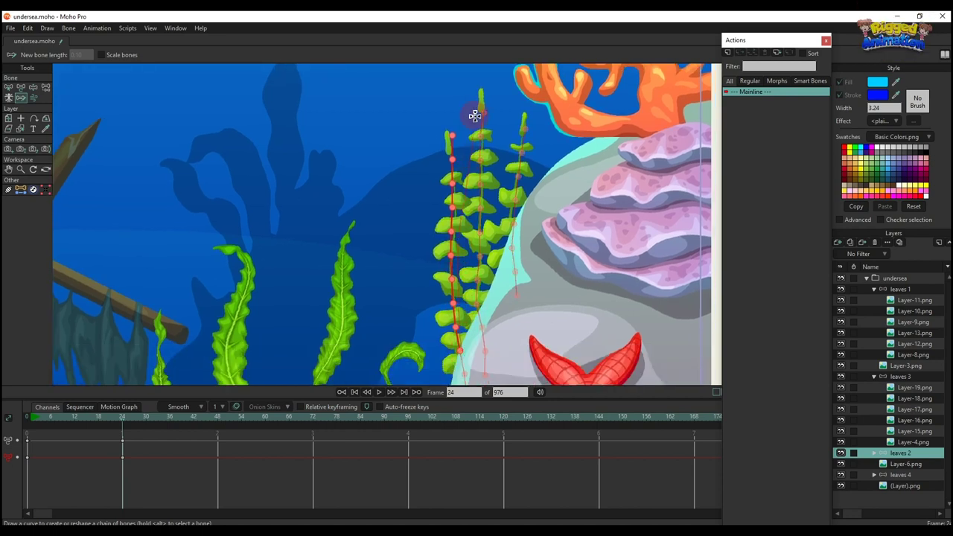
{"action": "left_click_drag", "start_coordinate": [475, 116], "coordinate": [474, 119]}
{"action": "scroll", "coordinate": [460, 181], "scroll_direction": "down", "scroll_amount": 3}
Step: Copy the starting leaves 2 bone keyframes to frame 48 and set the copies to Cycle
{"action": "left_click_drag", "start_coordinate": [30, 433], "coordinate": [62, 471]}
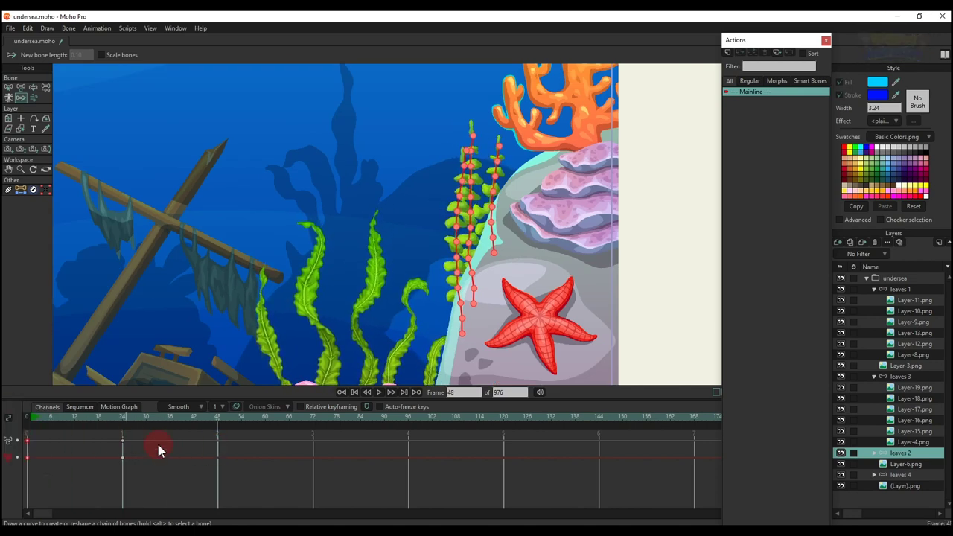
{"action": "key", "text": "ctrl+c"}
{"action": "key", "text": "ctrl+v"}
{"action": "right_click", "coordinate": [213, 440]}
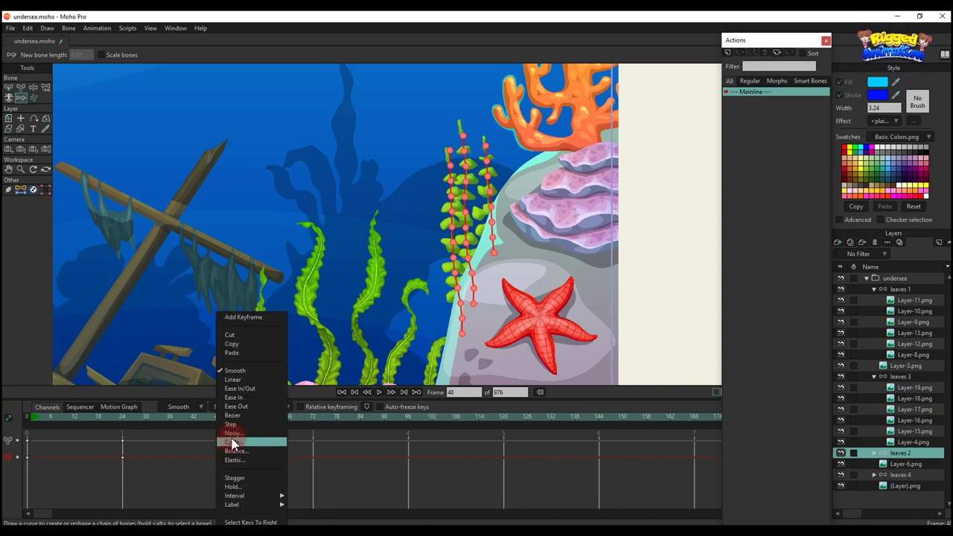
{"action": "key", "text": "Return"}
{"action": "left_click", "coordinate": [555, 47]}
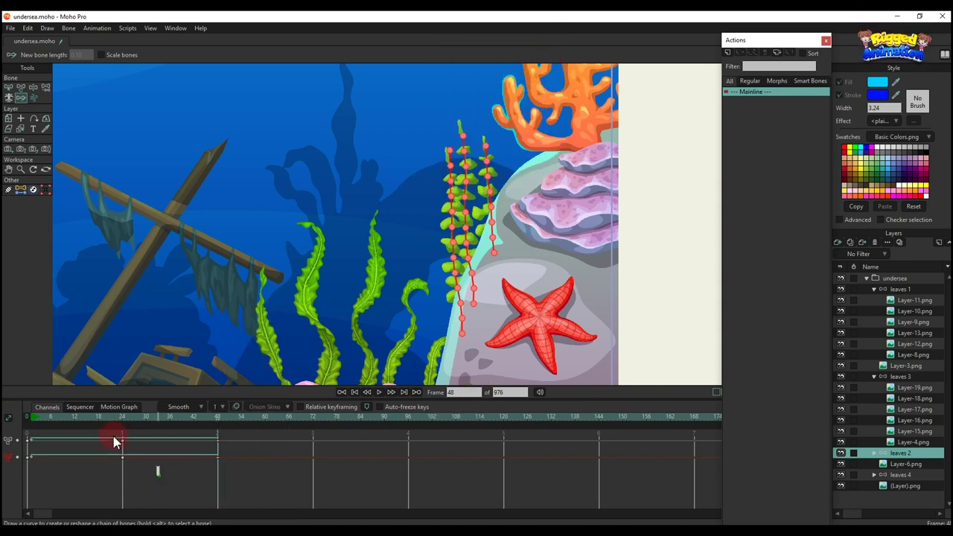
Step: Set the leaves 2 keyframes at frames 0 and 24 to Linear
{"action": "left_click_drag", "start_coordinate": [158, 475], "coordinate": [15, 421]}
{"action": "right_click", "coordinate": [27, 440]}
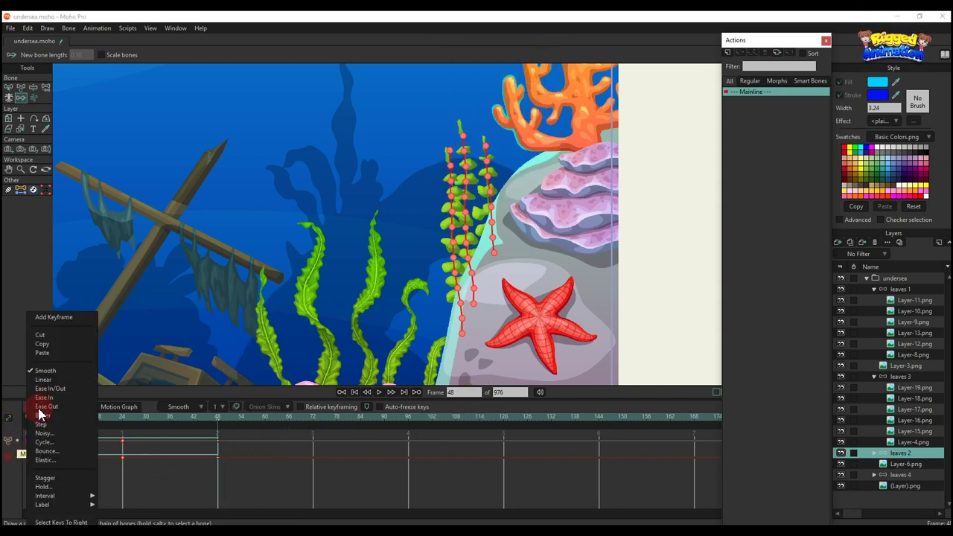
{"action": "left_click", "coordinate": [246, 448]}
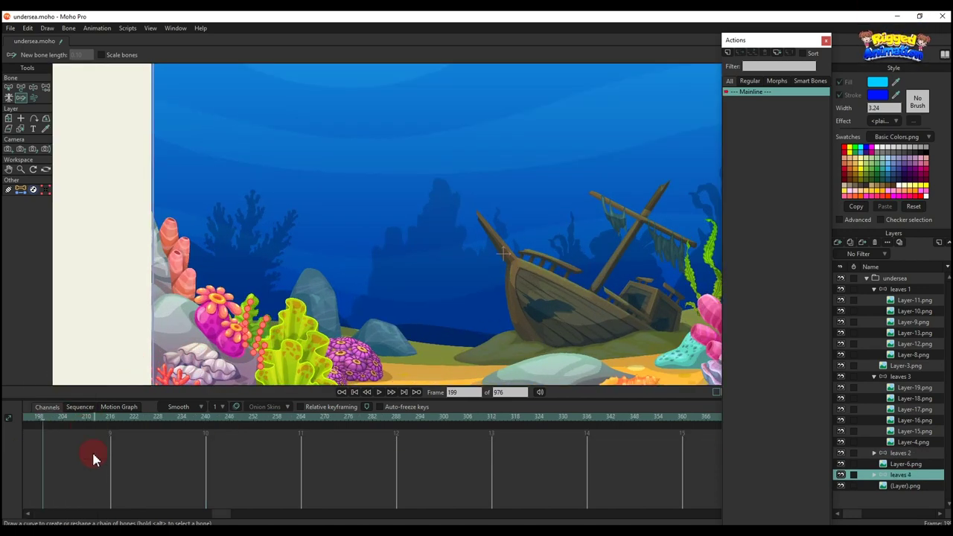
Step: Bend the leaves 4 bone chains behind the yellow-green coral to the right at frame 24 and preview the motion
{"action": "left_click_drag", "start_coordinate": [213, 515], "coordinate": [21, 447]}
{"action": "left_click", "coordinate": [125, 419]}
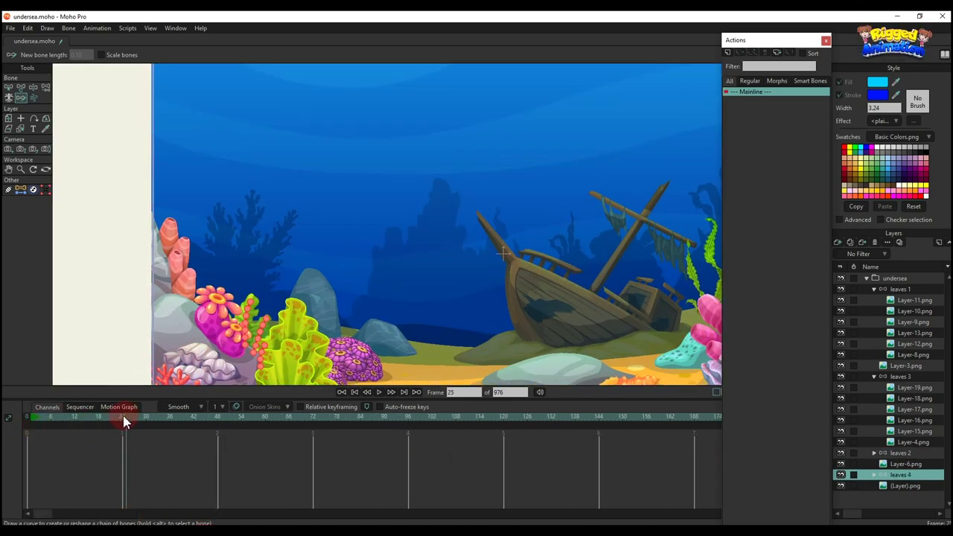
{"action": "scroll", "coordinate": [216, 268], "scroll_direction": "up", "scroll_amount": 2}
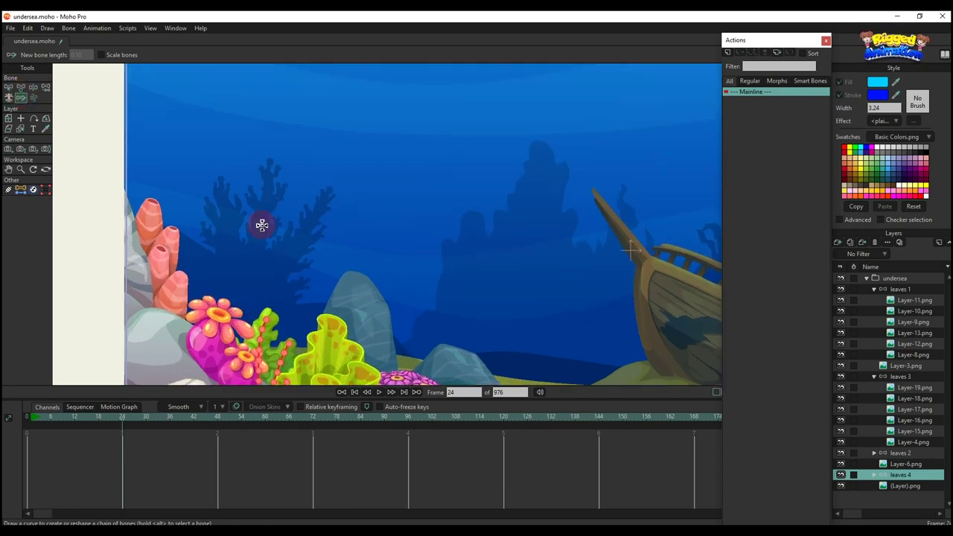
{"action": "left_click_drag", "start_coordinate": [262, 224], "coordinate": [296, 98]}
{"action": "scroll", "coordinate": [283, 220], "scroll_direction": "up", "scroll_amount": 4}
{"action": "mouse_move", "coordinate": [352, 312]}
{"action": "left_mouse_down"}
{"action": "mouse_move", "coordinate": [353, 344]}
{"action": "mouse_move", "coordinate": [349, 319]}
{"action": "mouse_move", "coordinate": [379, 280]}
{"action": "mouse_move", "coordinate": [325, 304]}
{"action": "mouse_move", "coordinate": [390, 204]}
{"action": "mouse_move", "coordinate": [313, 221]}
{"action": "mouse_move", "coordinate": [298, 245]}
{"action": "mouse_move", "coordinate": [300, 274]}
{"action": "mouse_move", "coordinate": [310, 193]}
{"action": "mouse_move", "coordinate": [355, 127]}
{"action": "mouse_move", "coordinate": [383, 170]}
{"action": "mouse_move", "coordinate": [358, 235]}
{"action": "left_mouse_up"}
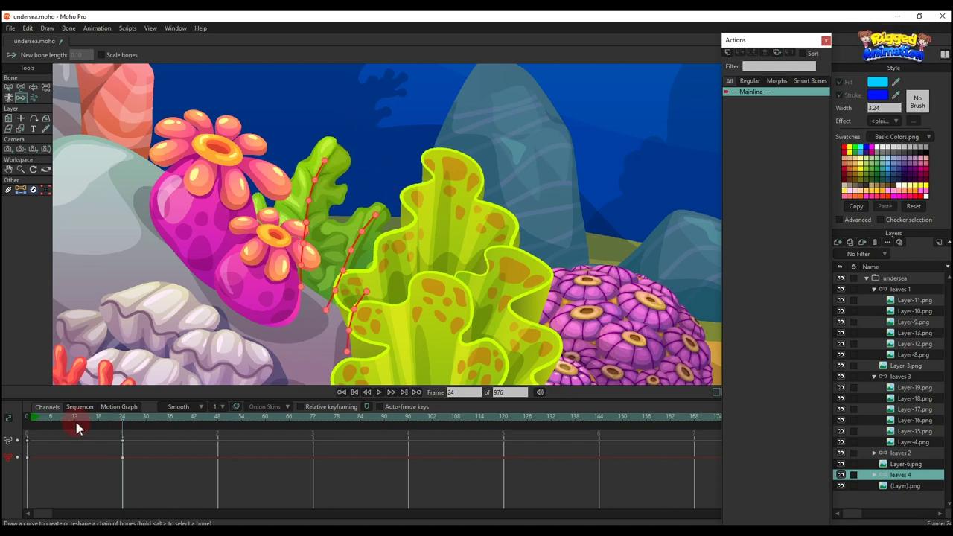
{"action": "left_click_drag", "start_coordinate": [40, 417], "coordinate": [122, 432]}
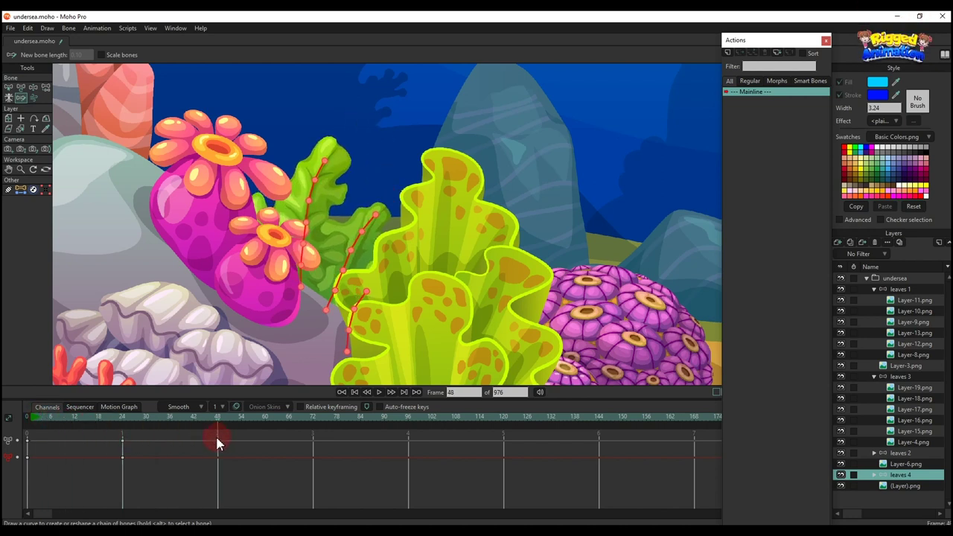
Step: Copy the starting leaves 4 bone keyframes to frame 48 and set the copies to Cycle
{"action": "left_click_drag", "start_coordinate": [47, 488], "coordinate": [8, 411]}
{"action": "key", "text": "ctrl+c"}
{"action": "key", "text": "ctrl+v"}
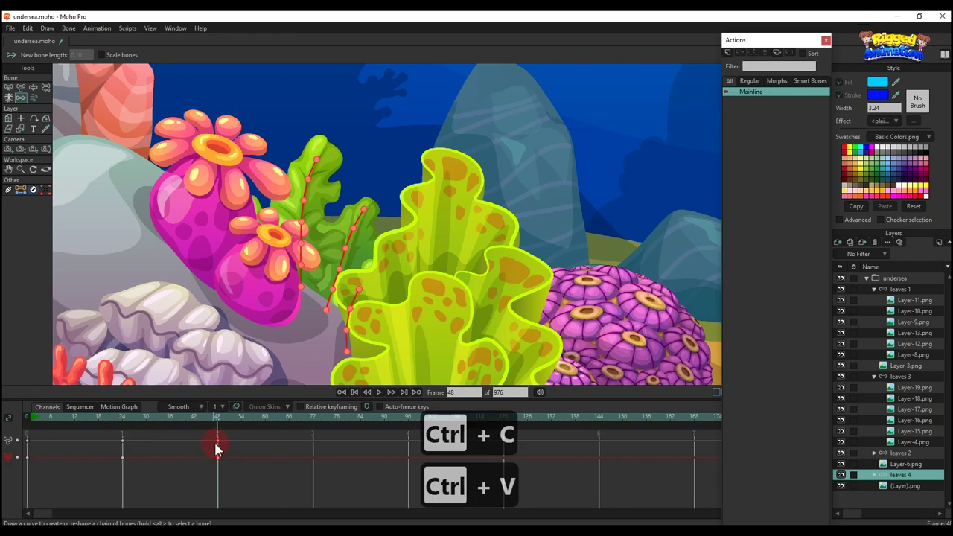
{"action": "right_click", "coordinate": [218, 440]}
{"action": "left_click", "coordinate": [214, 437]}
{"action": "left_click_drag", "start_coordinate": [241, 462], "coordinate": [218, 433]}
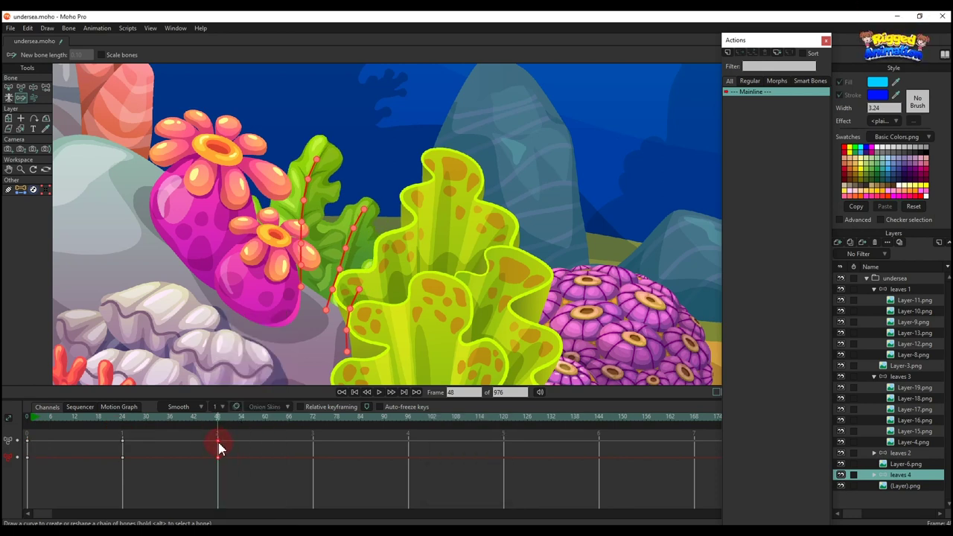
{"action": "right_click", "coordinate": [219, 445]}
{"action": "left_click", "coordinate": [240, 441]}
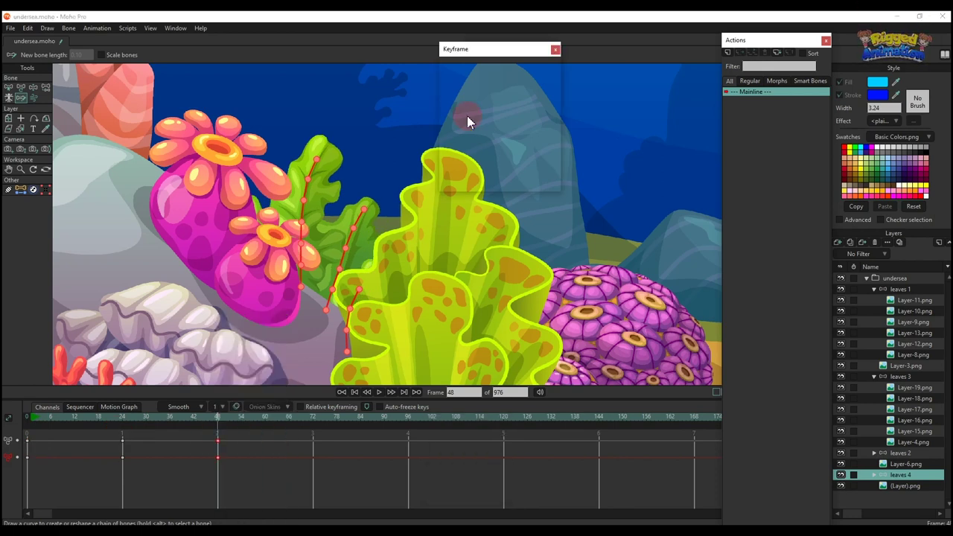
{"action": "left_click", "coordinate": [555, 49]}
Step: Set the leaves 4 keyframes at frames 0 and 24 to Linear
{"action": "left_click_drag", "start_coordinate": [142, 468], "coordinate": [15, 424]}
{"action": "right_click", "coordinate": [28, 441]}
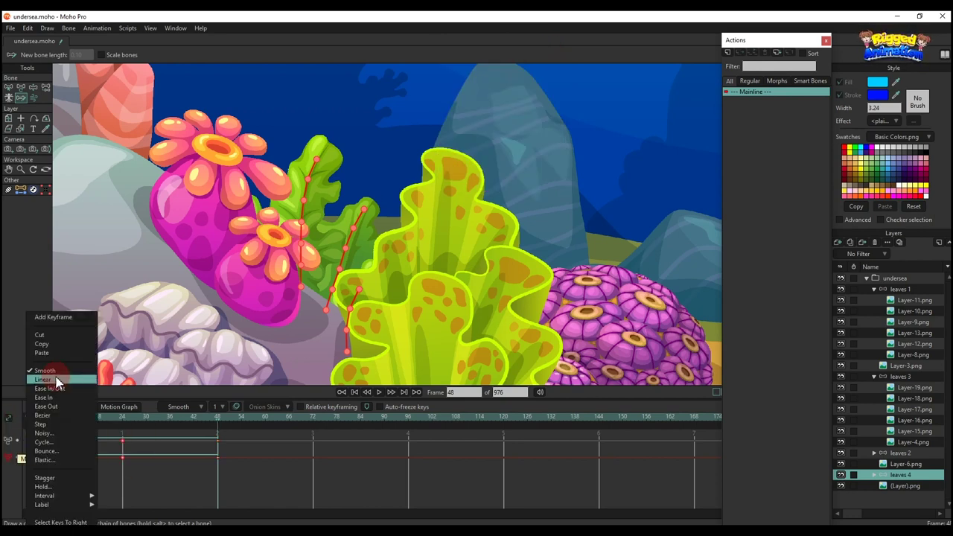
{"action": "left_click", "coordinate": [63, 380]}
Step: Select the undersea group and collapse the leaves 1 and leaves 3 groups in the layer list
{"action": "left_click", "coordinate": [893, 278]}
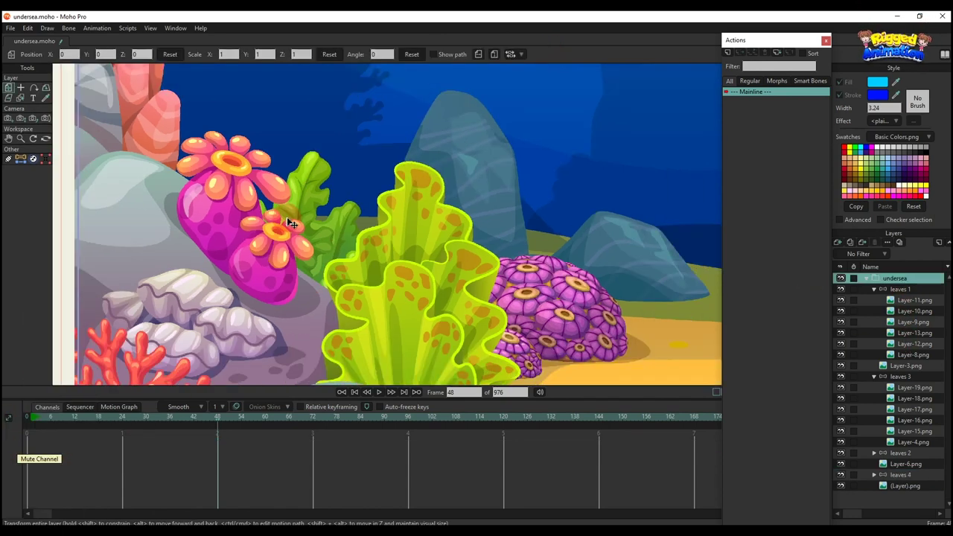
{"action": "left_click", "coordinate": [874, 290]}
{"action": "left_click", "coordinate": [874, 311]}
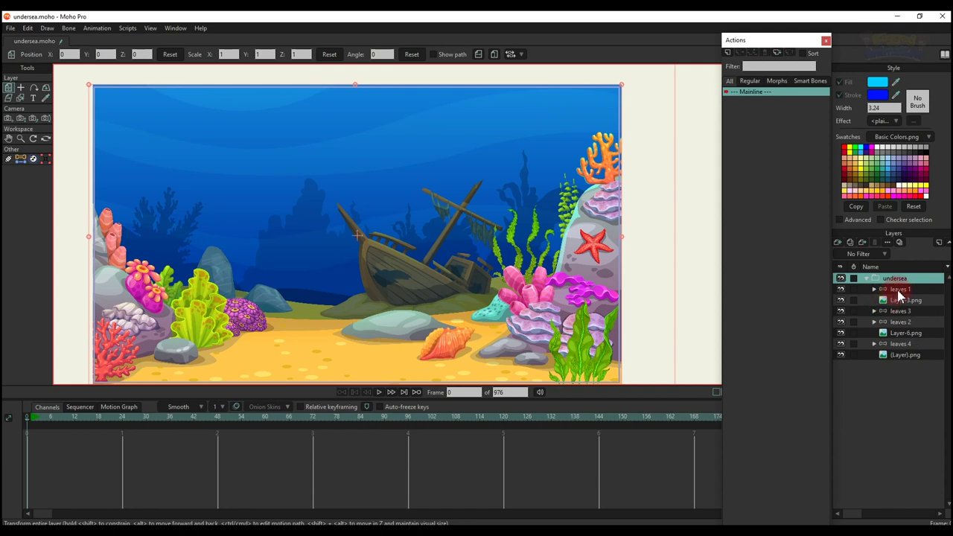
Step: Add a vector layer named bubbles above leaves 1
{"action": "left_click", "coordinate": [898, 291]}
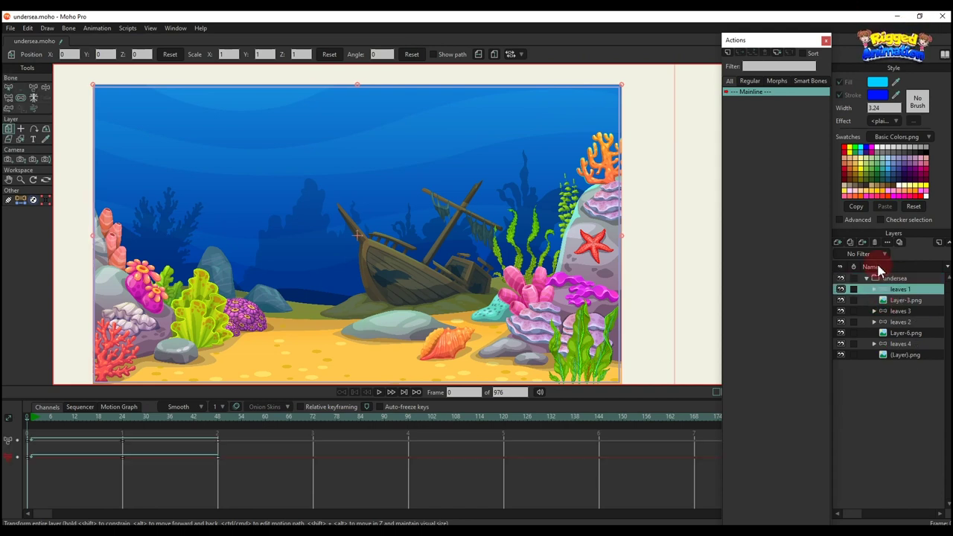
{"action": "left_click", "coordinate": [837, 242]}
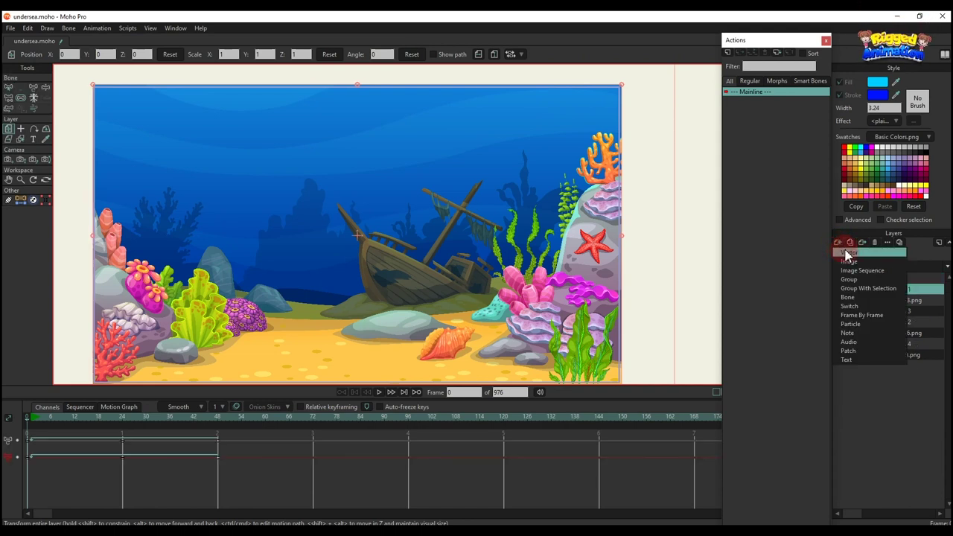
{"action": "left_click", "coordinate": [846, 253]}
{"action": "type", "text": "bu"}
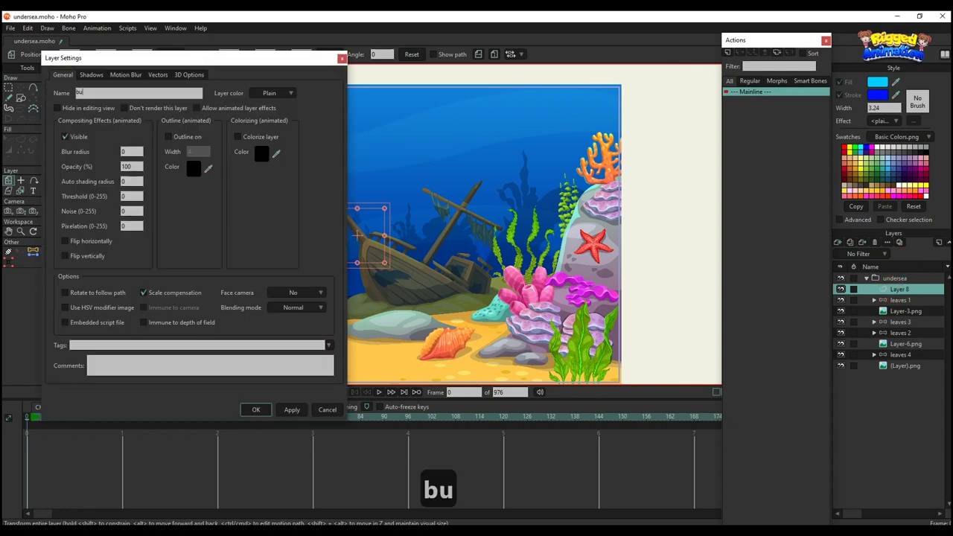
{"action": "type", "text": "bbles"}
{"action": "key", "text": "Return"}
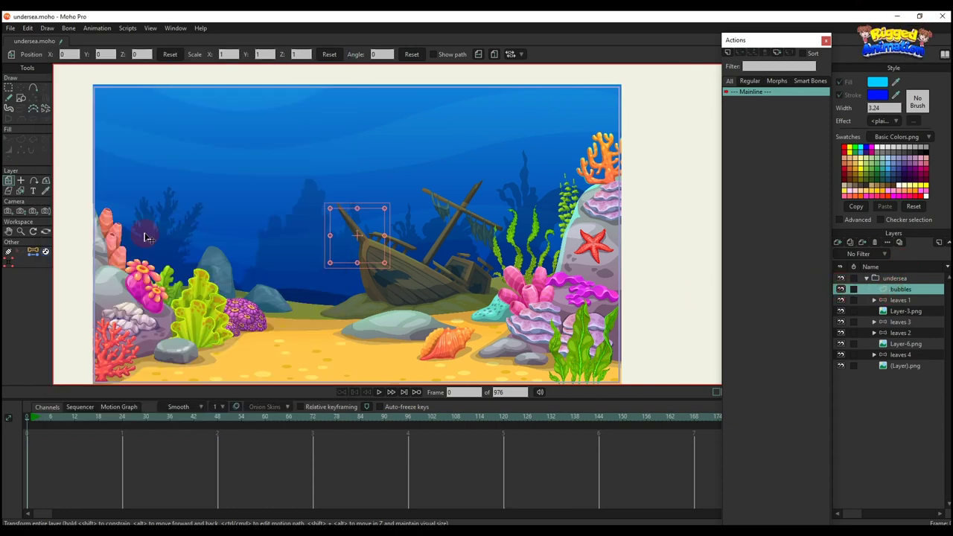
Step: Draw a small filled and stroked circle at the ship's bow on the bubbles layer
{"action": "left_click", "coordinate": [21, 99]}
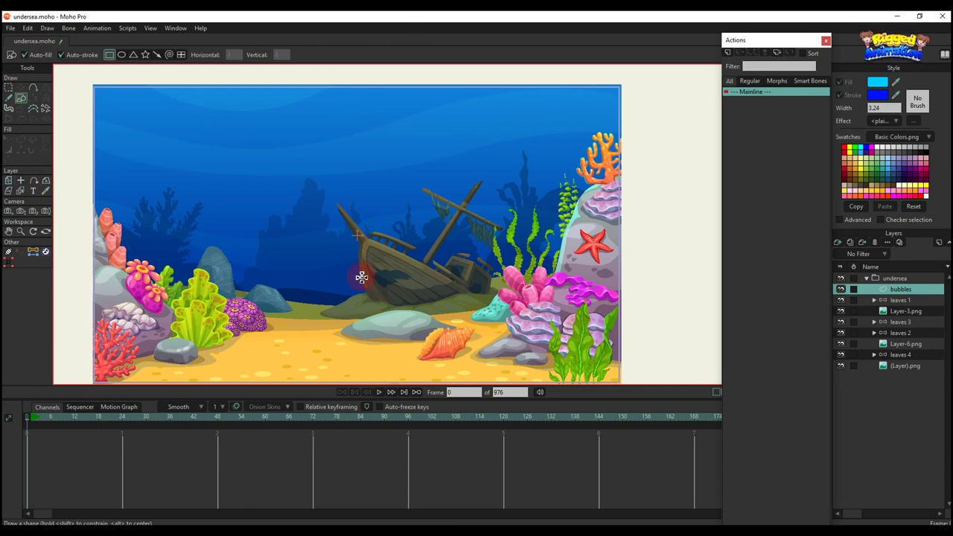
{"action": "scroll", "coordinate": [361, 277], "scroll_direction": "up", "scroll_amount": 2}
{"action": "left_click", "coordinate": [122, 55]}
{"action": "scroll", "coordinate": [414, 266], "scroll_direction": "down", "scroll_amount": 1}
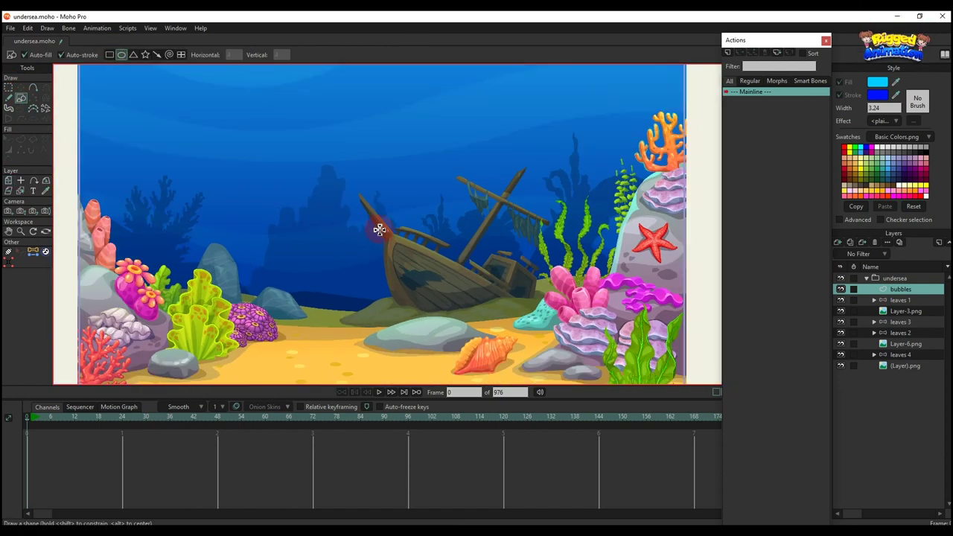
{"action": "left_click_drag", "start_coordinate": [379, 230], "coordinate": [395, 240]}
{"action": "scroll", "coordinate": [391, 234], "scroll_direction": "up", "scroll_amount": 4}
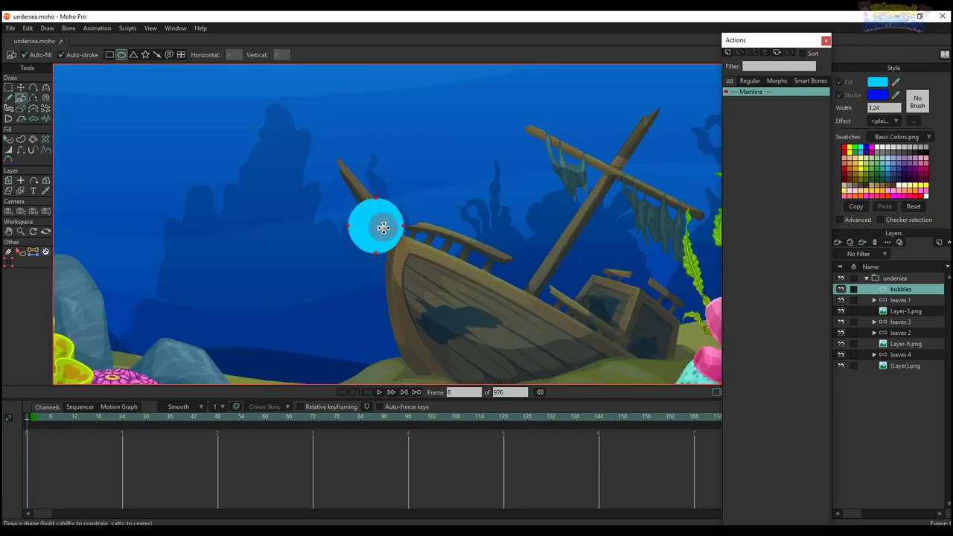
Step: Set the circle's fill to the pale blue E7FAFF with an alpha of 150
{"action": "key", "text": "q"}
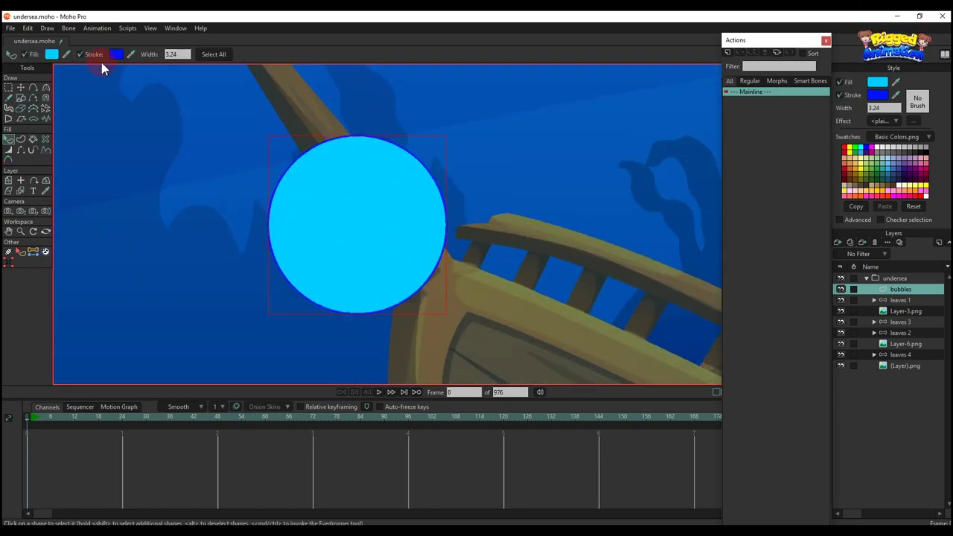
{"action": "left_click", "coordinate": [879, 84]}
{"action": "left_click_drag", "start_coordinate": [730, 274], "coordinate": [723, 240]}
{"action": "left_click_drag", "start_coordinate": [860, 288], "coordinate": [878, 326]}
{"action": "key", "text": "Right"}
{"action": "type", "text": "100"}
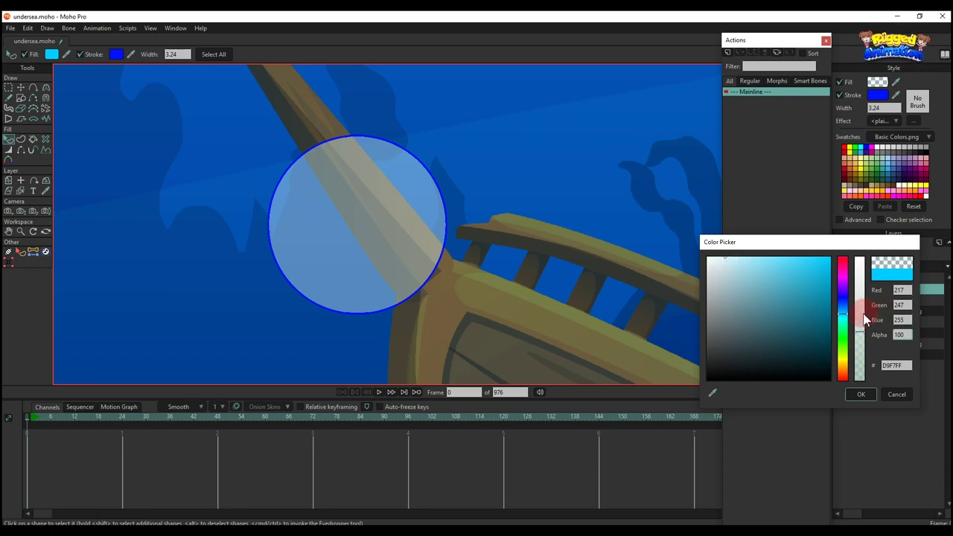
{"action": "left_click_drag", "start_coordinate": [907, 334], "coordinate": [853, 322]}
{"action": "type", "text": "15"}
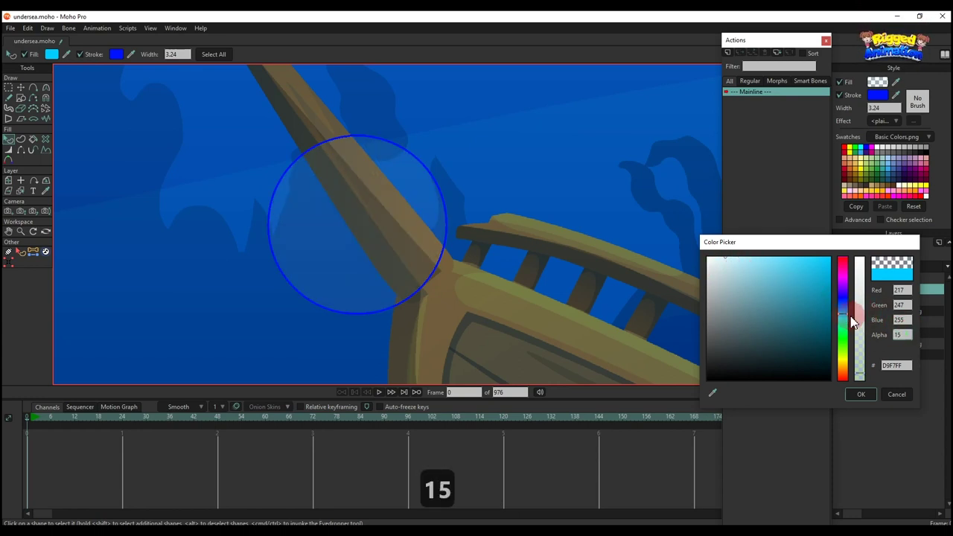
{"action": "type", "text": "0"}
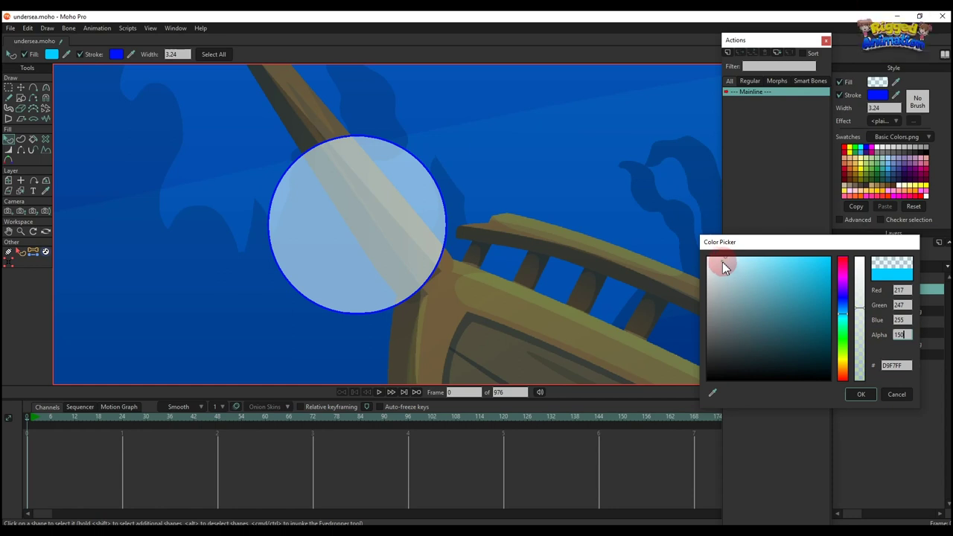
{"action": "left_click_drag", "start_coordinate": [723, 266], "coordinate": [719, 247]}
{"action": "left_click", "coordinate": [846, 393]}
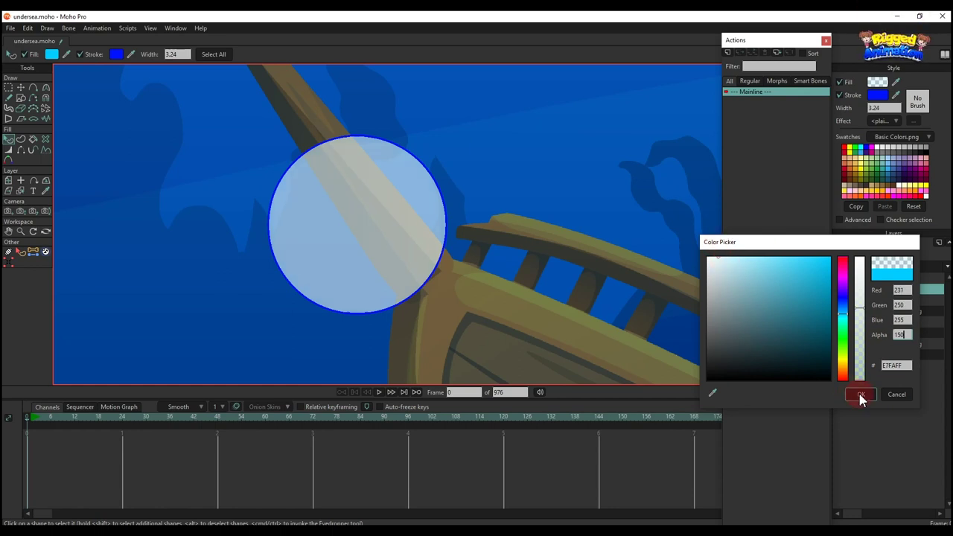
{"action": "left_click", "coordinate": [860, 395]}
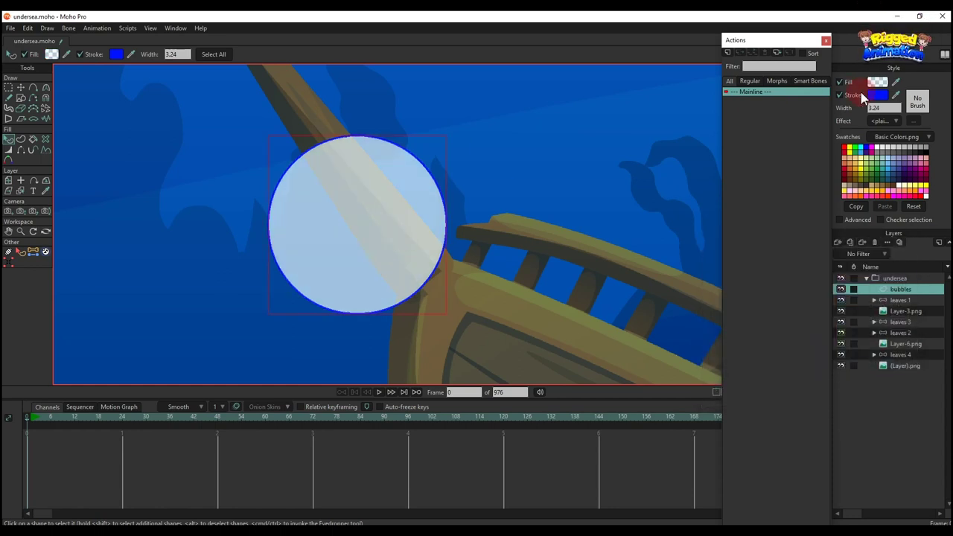
Step: Set the circle's stroke to the light cyan 94FFFB with an alpha of 150 and a width of 7
{"action": "left_click", "coordinate": [875, 101]}
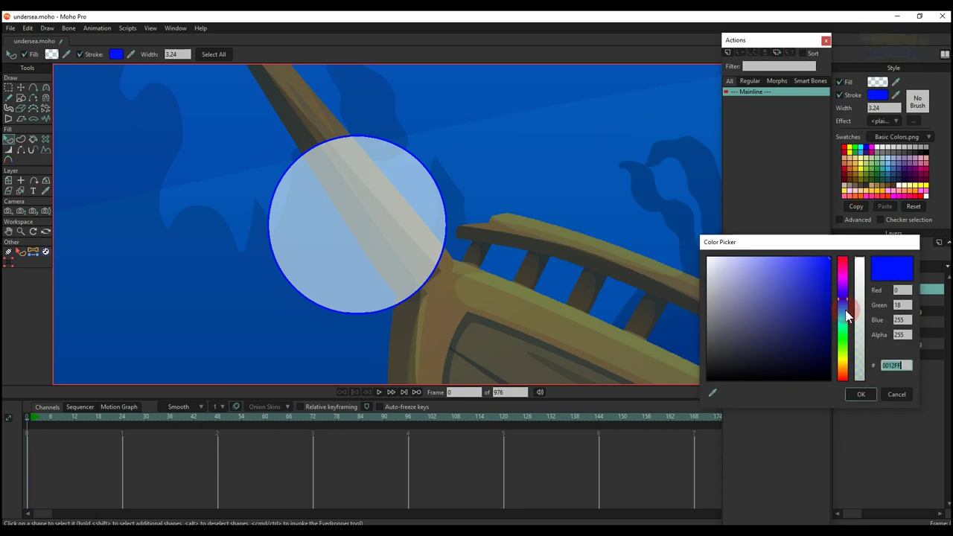
{"action": "left_click_drag", "start_coordinate": [842, 304], "coordinate": [849, 319]}
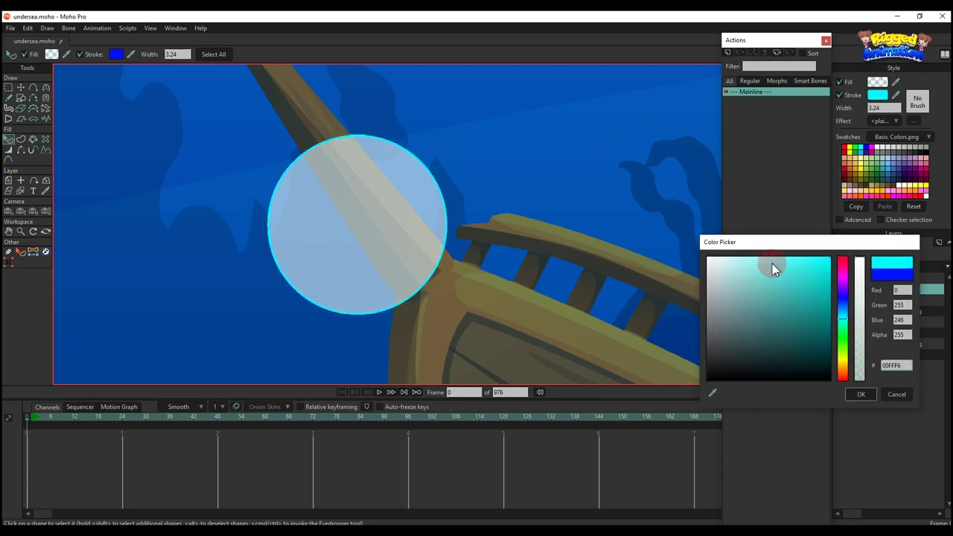
{"action": "left_click_drag", "start_coordinate": [771, 265], "coordinate": [738, 251]}
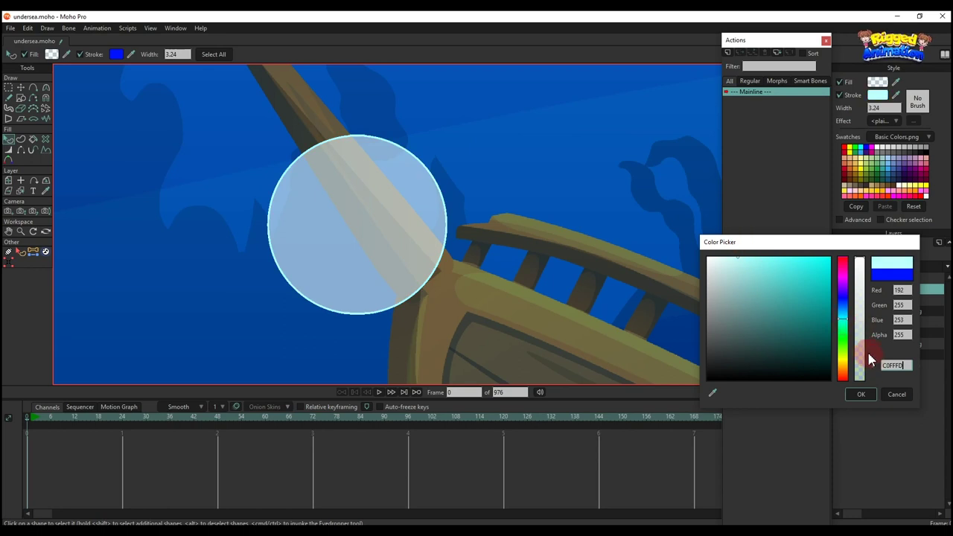
{"action": "left_click_drag", "start_coordinate": [904, 335], "coordinate": [874, 332]}
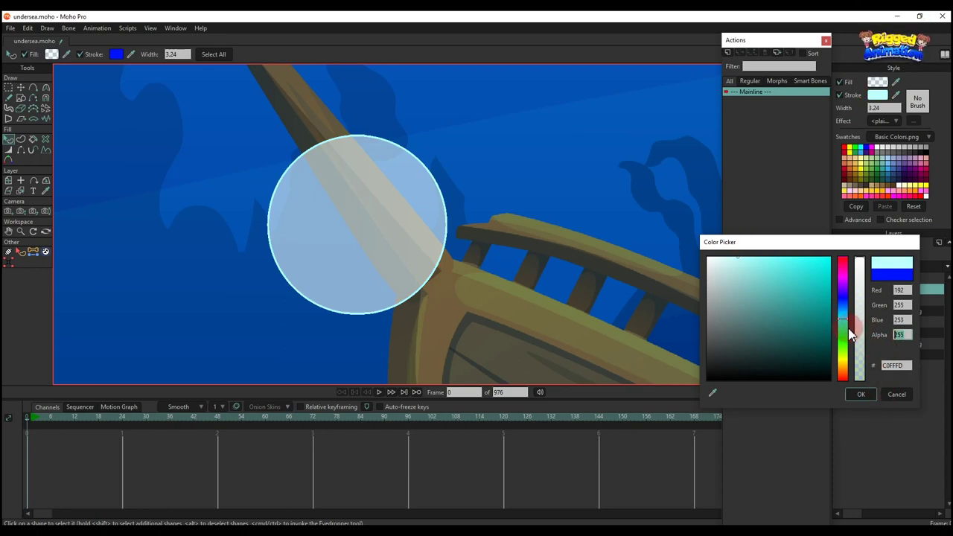
{"action": "type", "text": "150"}
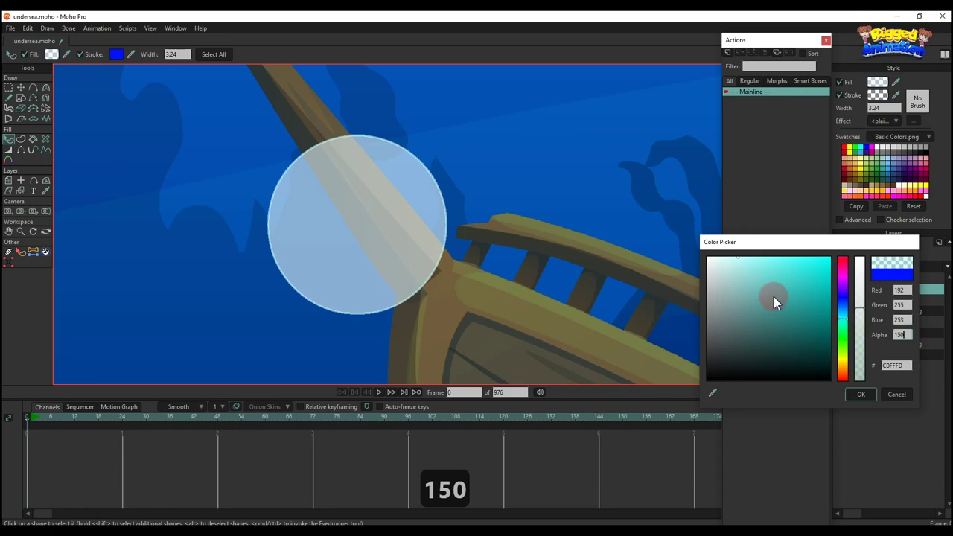
{"action": "left_click", "coordinate": [758, 258]}
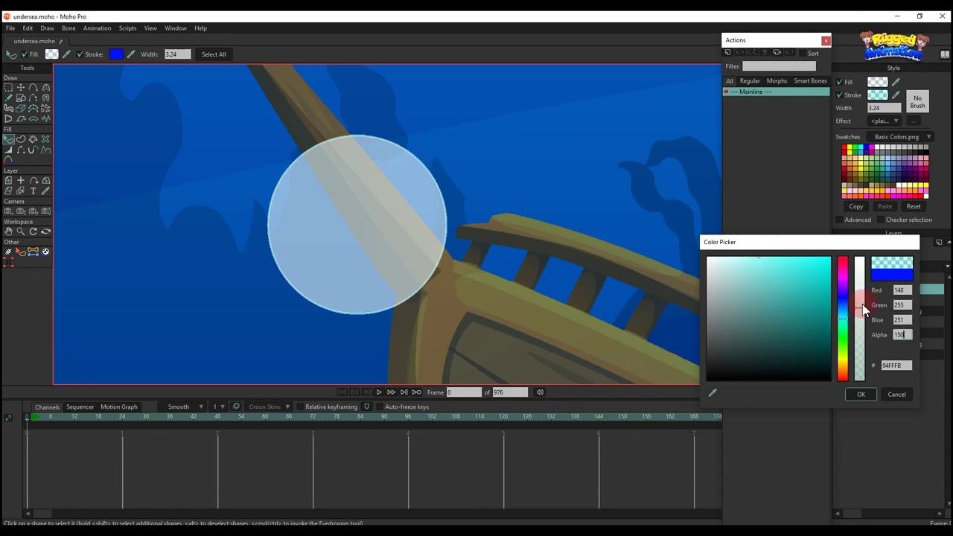
{"action": "left_click", "coordinate": [862, 394]}
{"action": "scroll", "coordinate": [481, 240], "scroll_direction": "down", "scroll_amount": 4}
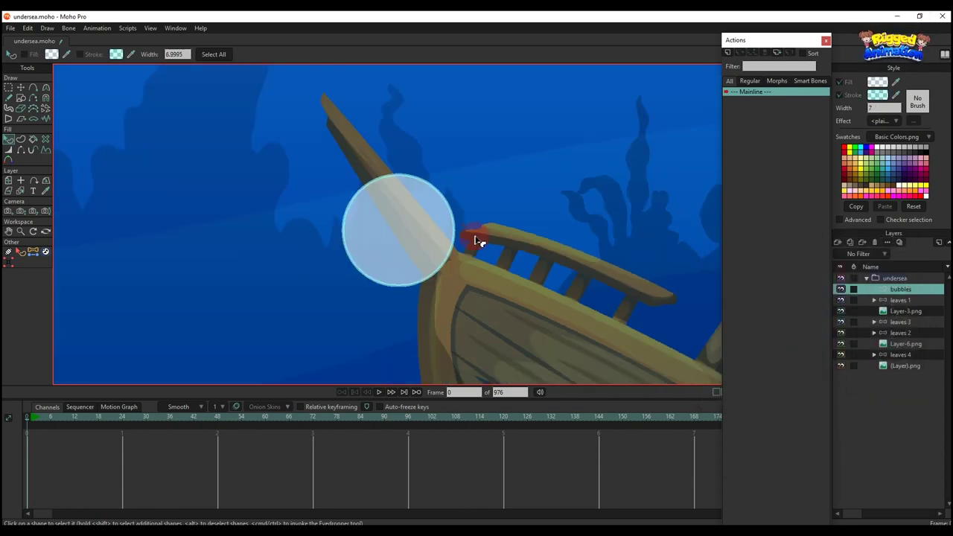
{"action": "scroll", "coordinate": [478, 241], "scroll_direction": "up", "scroll_amount": 4}
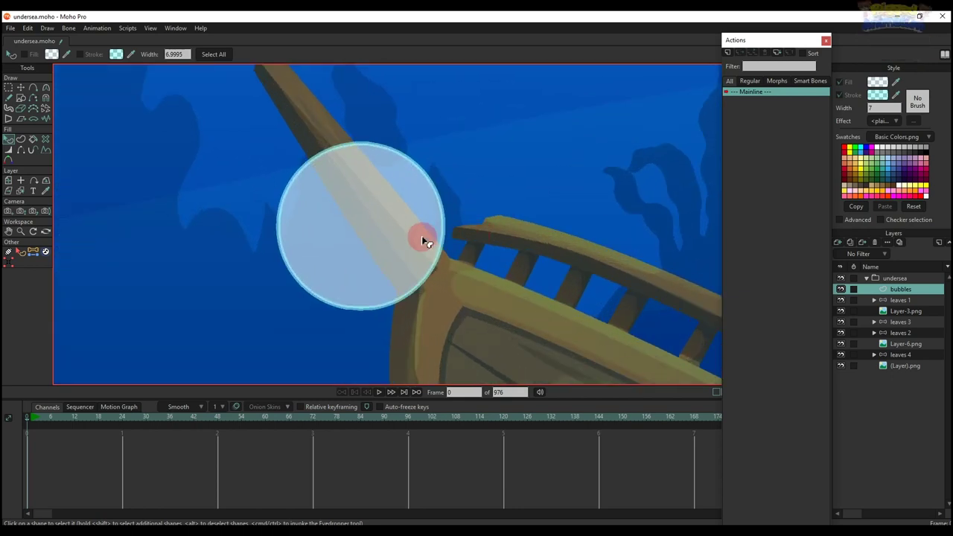
Step: Draw a small highlight circle inside the bubble near its upper right edge, with a fill and no stroke
{"action": "left_click", "coordinate": [423, 238]}
{"action": "left_click", "coordinate": [20, 97]}
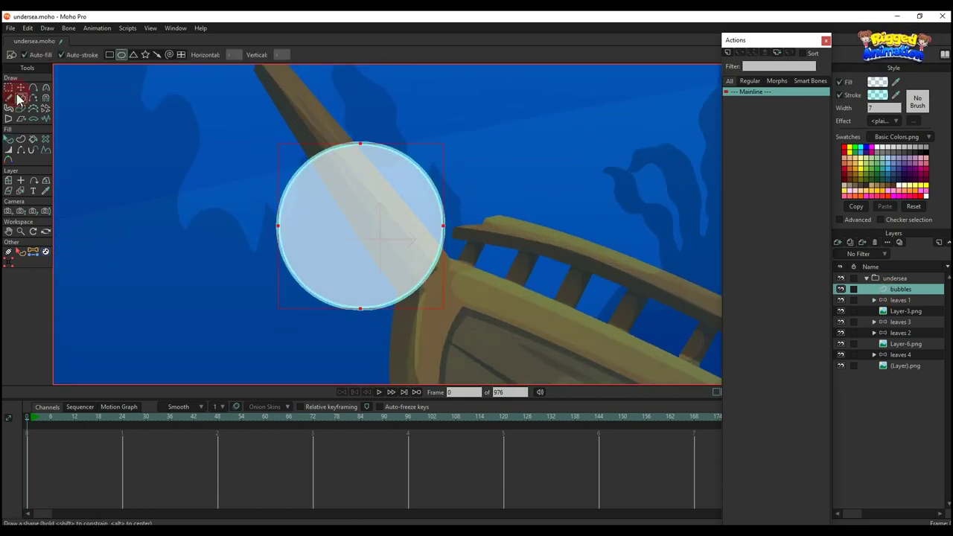
{"action": "left_click_drag", "start_coordinate": [389, 191], "coordinate": [366, 176]}
{"action": "key", "text": "q"}
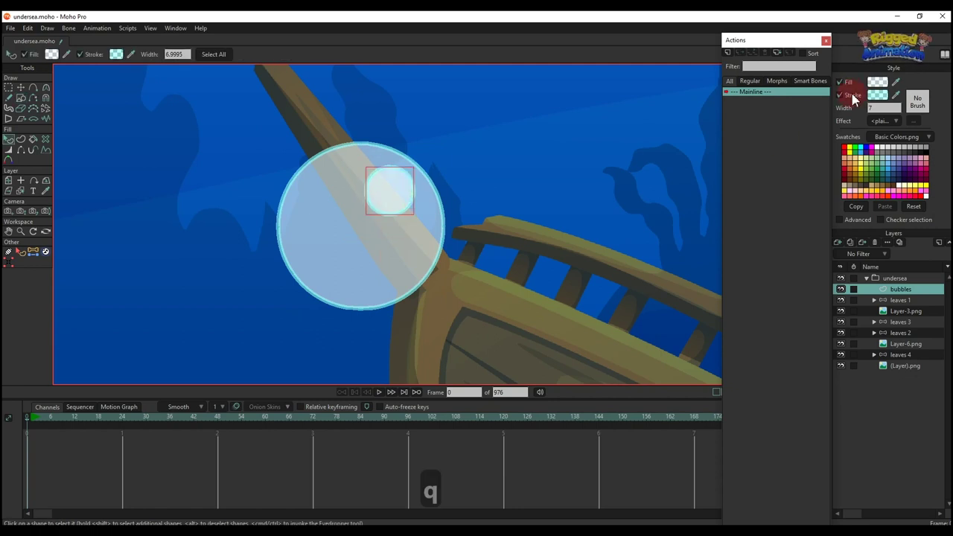
{"action": "left_click", "coordinate": [849, 95]}
{"action": "left_click", "coordinate": [877, 82]}
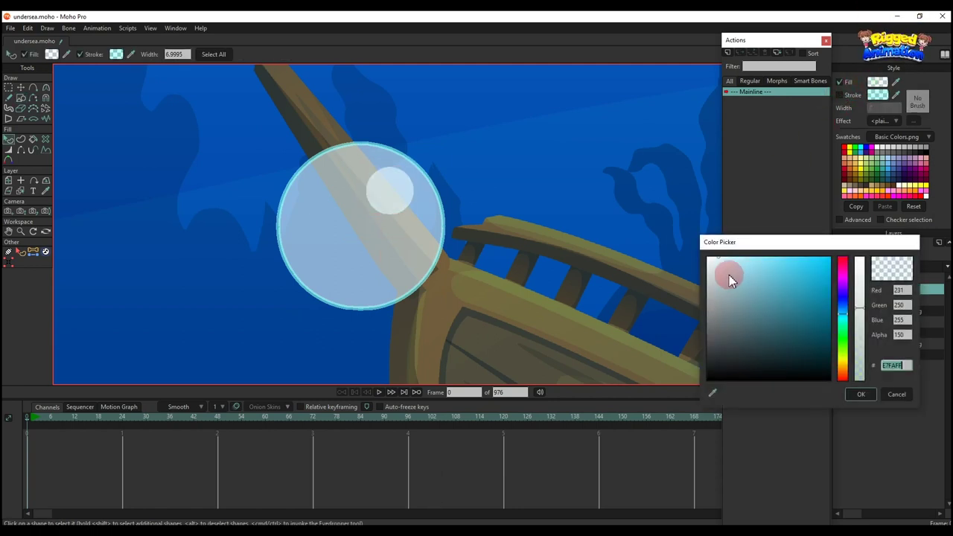
{"action": "left_click", "coordinate": [861, 396]}
Step: Render a preview of frame 0 to check how the bubble looks in the scene
{"action": "scroll", "coordinate": [479, 271], "scroll_direction": "down", "scroll_amount": 5}
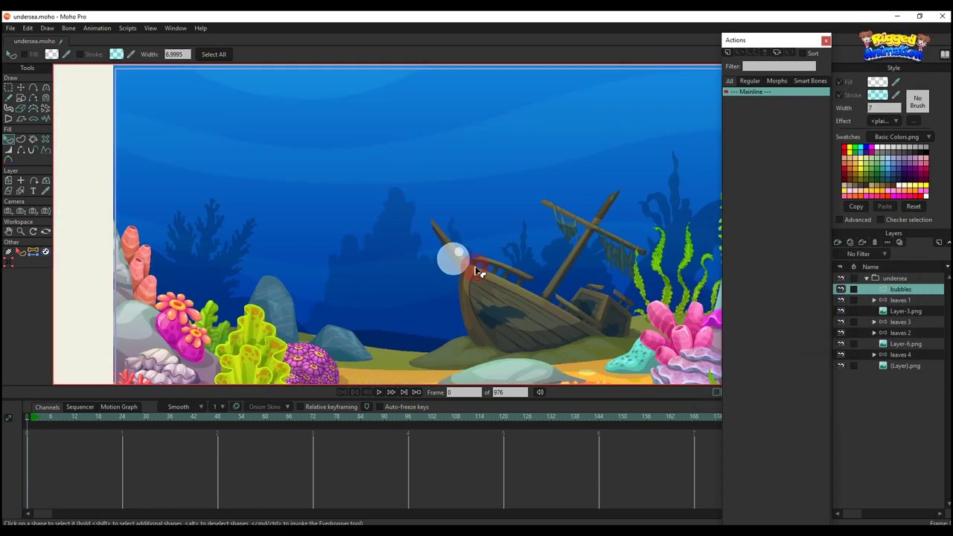
{"action": "key", "text": "ctrl+r"}
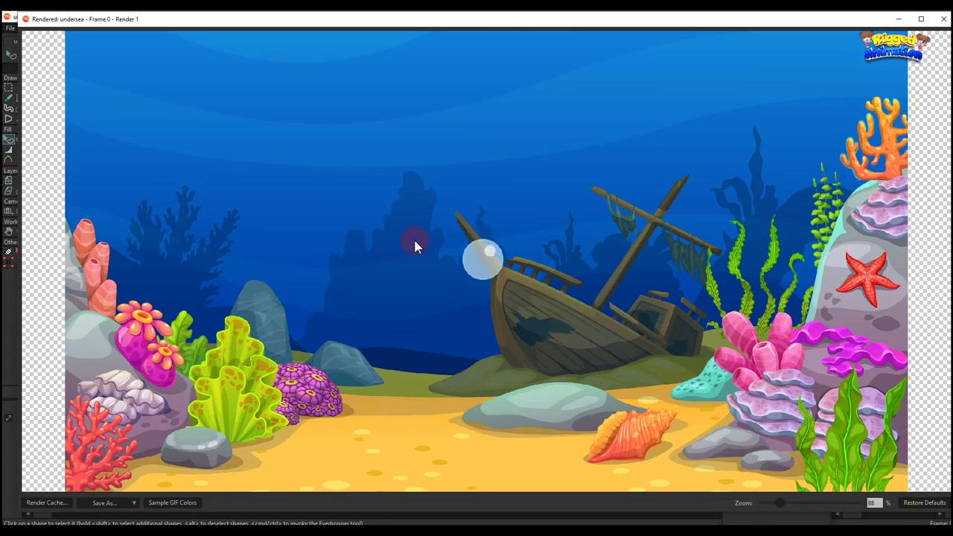
{"action": "left_click", "coordinate": [943, 20]}
Step: Enable noisy outlines, noisy fills and animated noise for the bubbles layer, with an offset of 4 and a scale of 50 pixels
{"action": "double_click", "coordinate": [905, 288]}
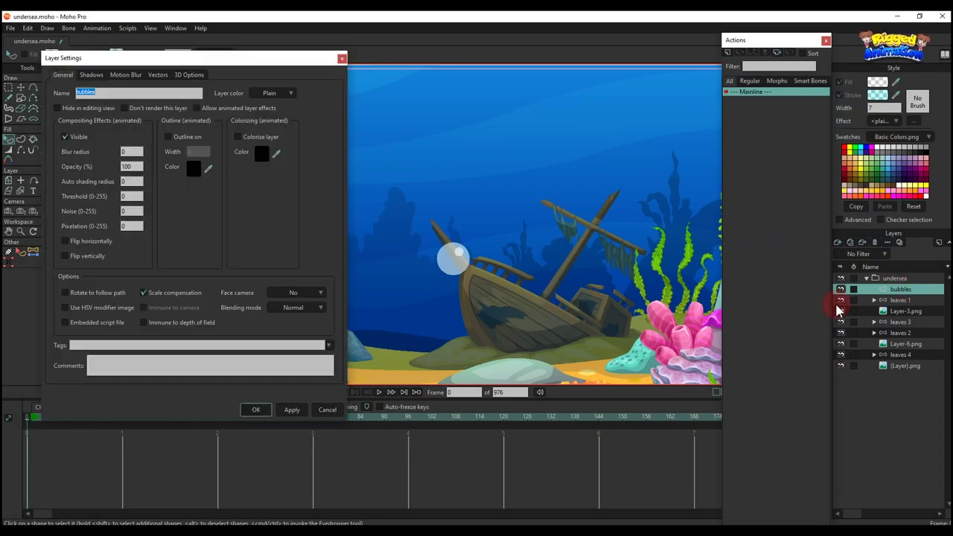
{"action": "left_click", "coordinate": [157, 76]}
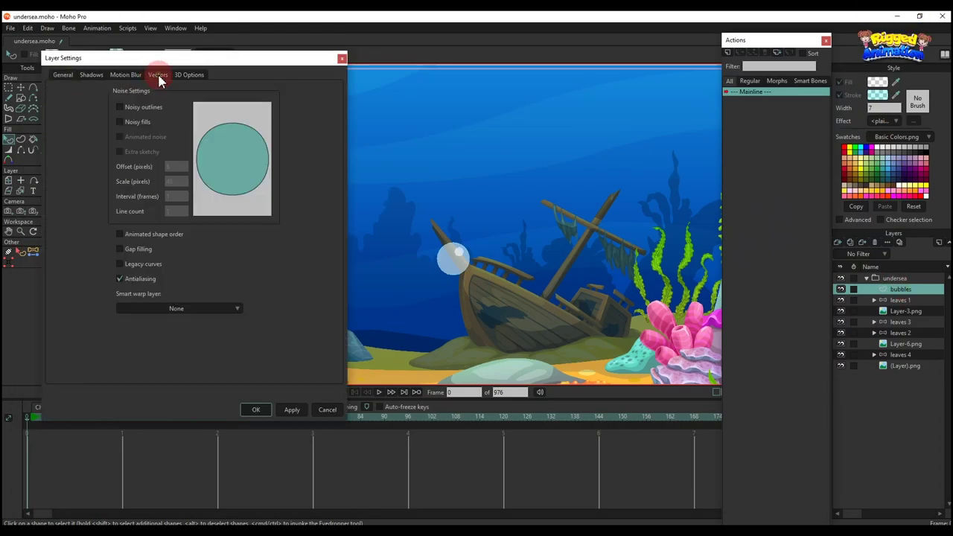
{"action": "left_click", "coordinate": [120, 108]}
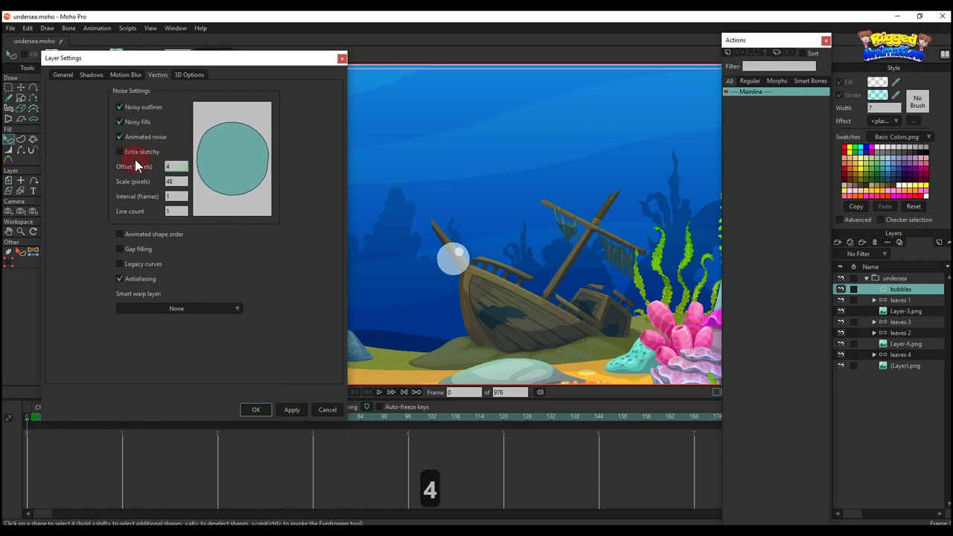
{"action": "left_click", "coordinate": [250, 153]}
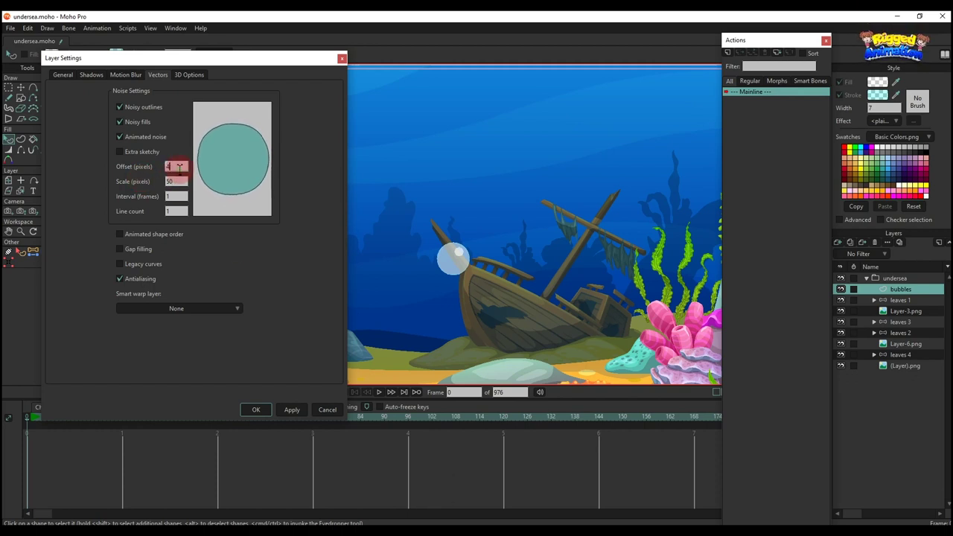
{"action": "left_click", "coordinate": [256, 410]}
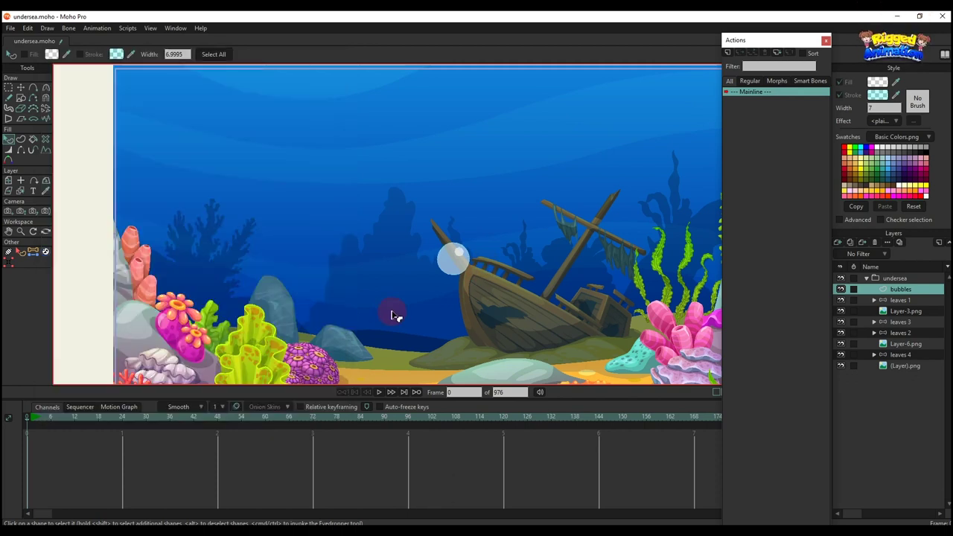
Step: Add a particle layer above the bubbles layer
{"action": "scroll", "coordinate": [450, 249], "scroll_direction": "up", "scroll_amount": 5}
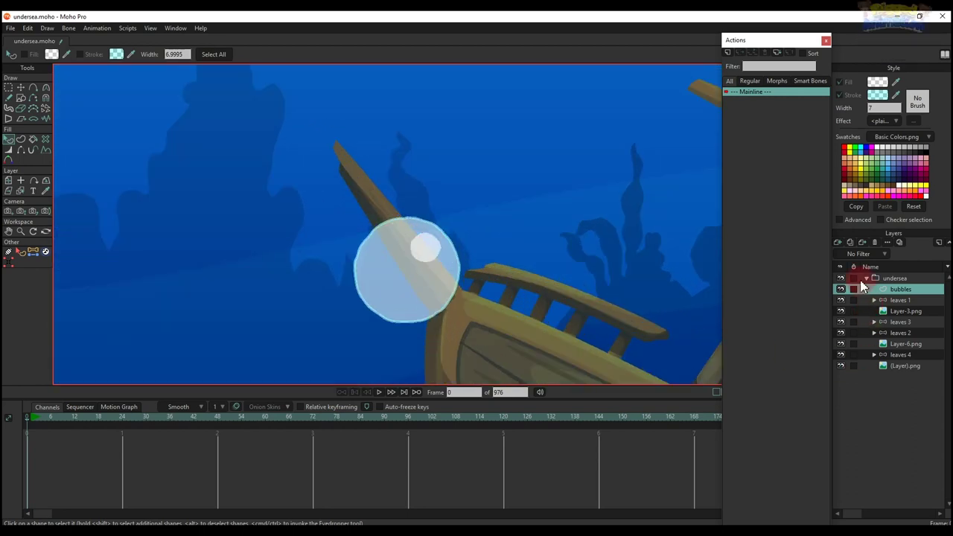
{"action": "left_click", "coordinate": [840, 243]}
{"action": "left_click", "coordinate": [895, 341]}
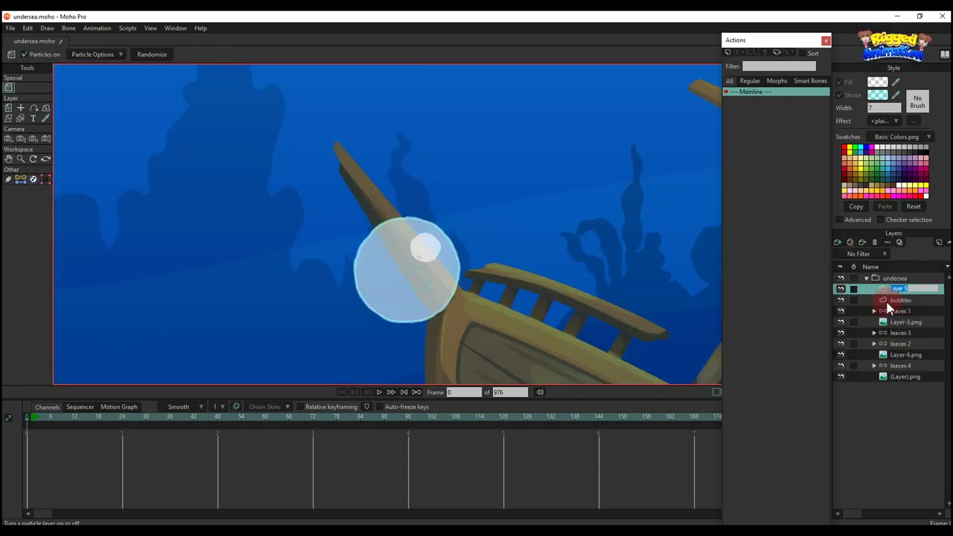
Step: Rename the new particle layer as bubbles, copying the name from the vector layer
{"action": "double_click", "coordinate": [899, 300]}
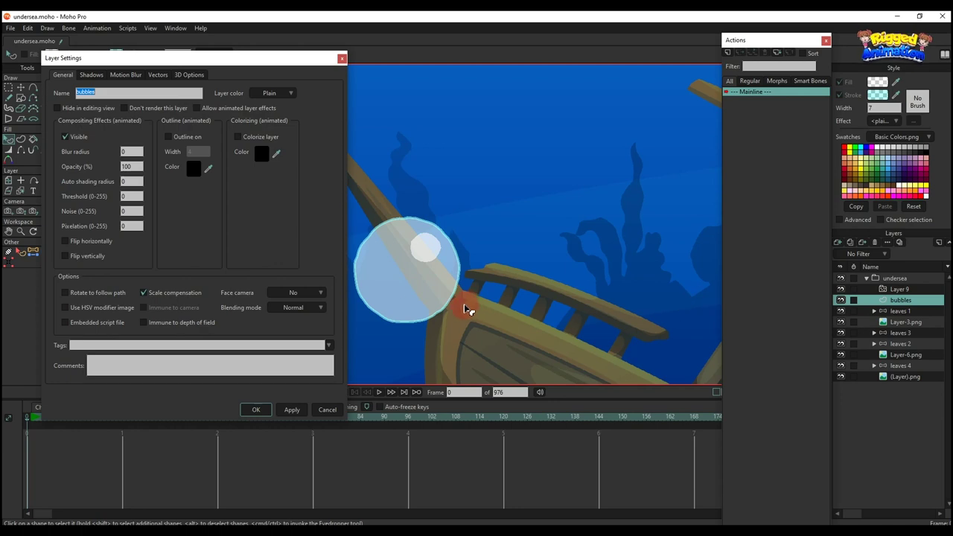
{"action": "key", "text": "ctrl+c"}
{"action": "left_click", "coordinate": [257, 410]}
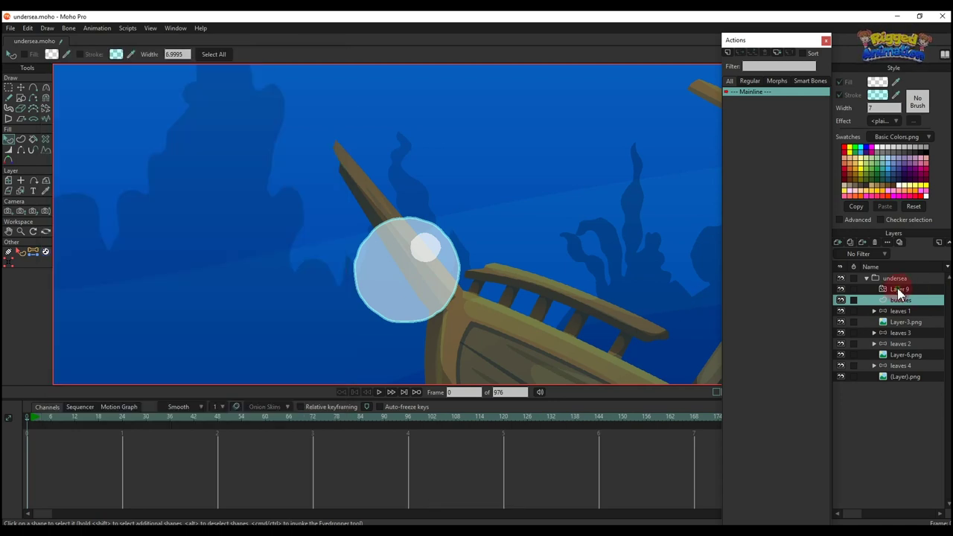
{"action": "double_click", "coordinate": [901, 290]}
{"action": "key", "text": "ctrl+v"}
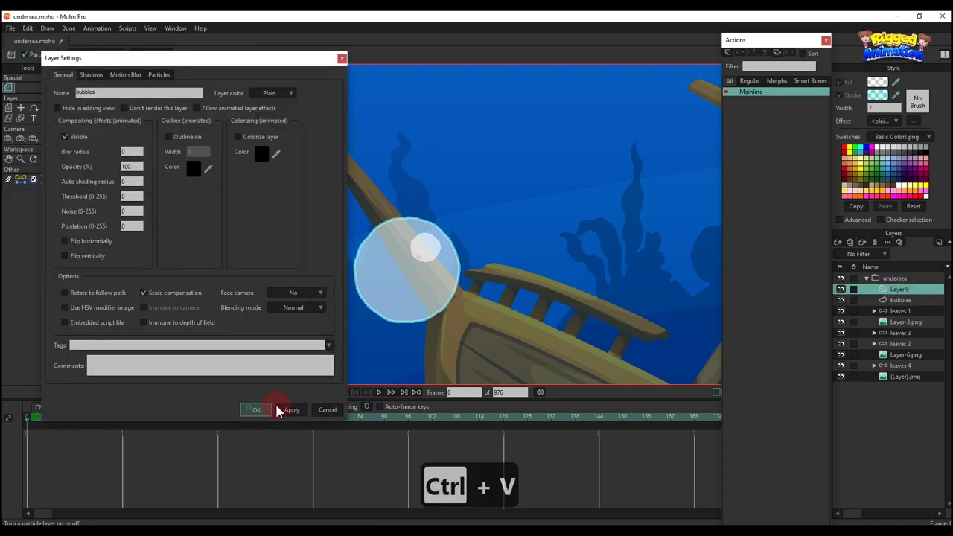
{"action": "left_click", "coordinate": [270, 411]}
Step: Nest the bubbles vector layer inside the bubbles particle layer and expand the particle layer
{"action": "left_click_drag", "start_coordinate": [910, 301], "coordinate": [898, 289]}
{"action": "left_click", "coordinate": [901, 290]}
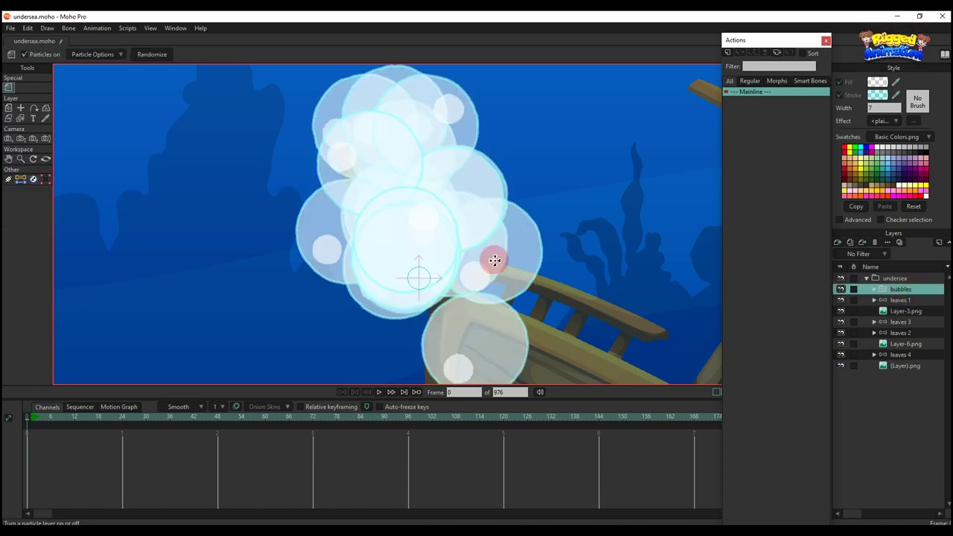
{"action": "left_click", "coordinate": [874, 290]}
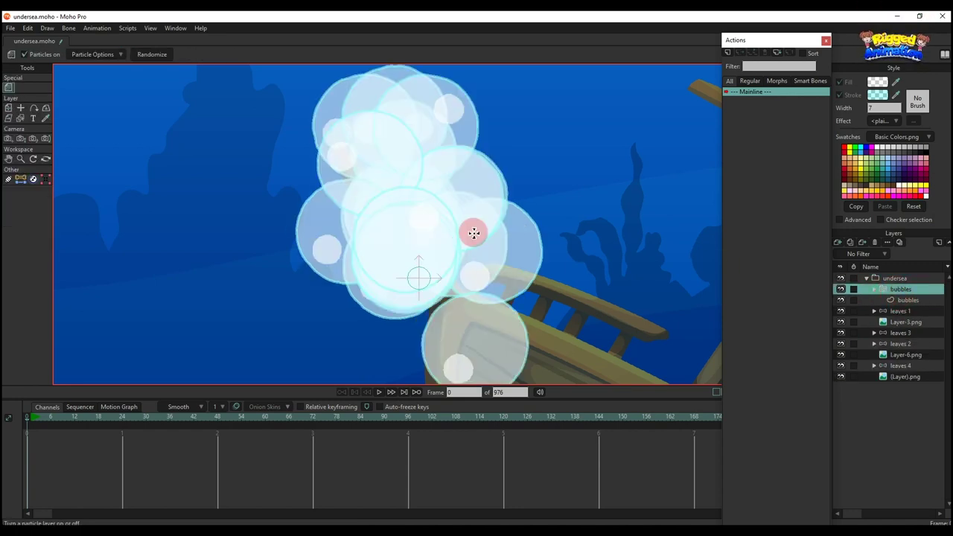
Step: Set the animation's end frame to 96
{"action": "scroll", "coordinate": [474, 233], "scroll_direction": "down", "scroll_amount": 3}
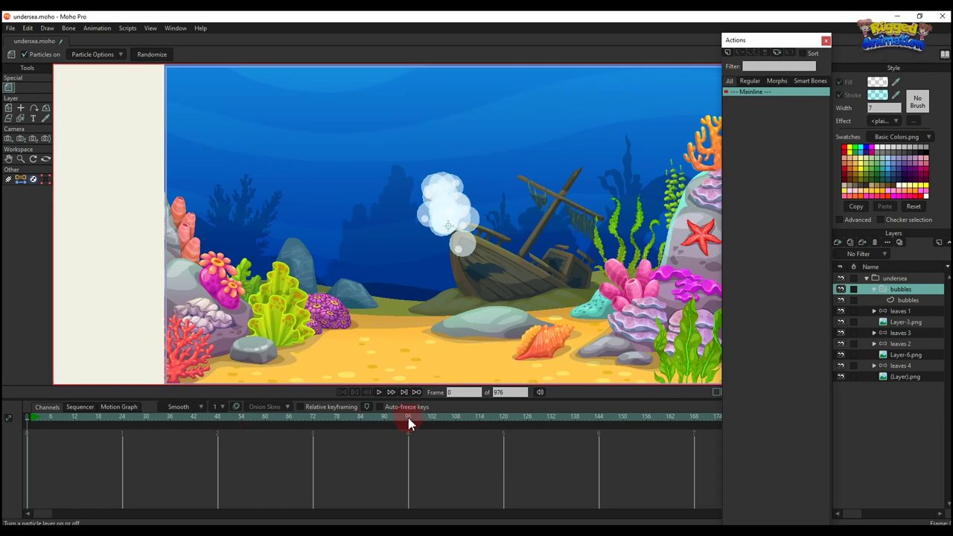
{"action": "key", "text": "BackSpace"}
{"action": "key", "text": "Return"}
Step: Select all points of the bubble in the nested bubbles vector layer and centre them at position X 0, Y 0
{"action": "left_click", "coordinate": [912, 300]}
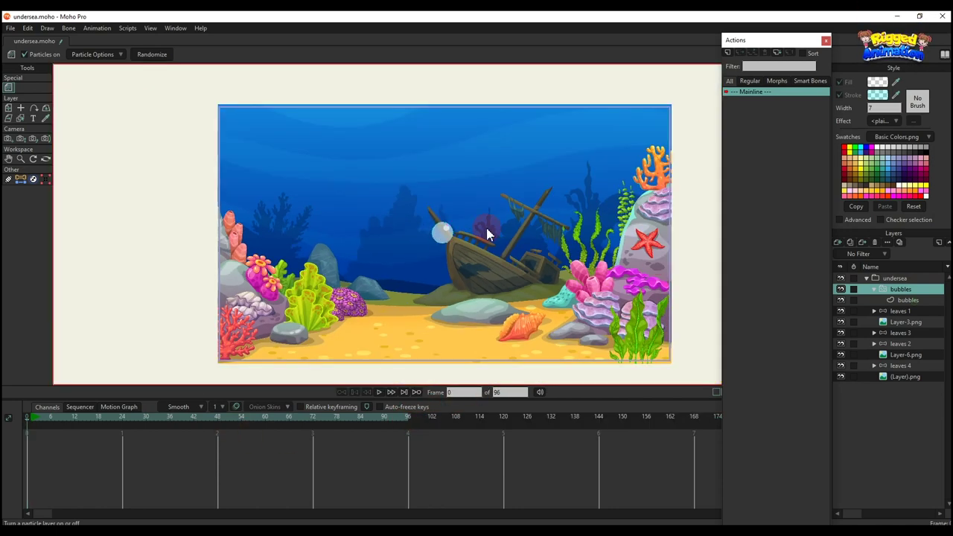
{"action": "scroll", "coordinate": [480, 224], "scroll_direction": "up", "scroll_amount": 4}
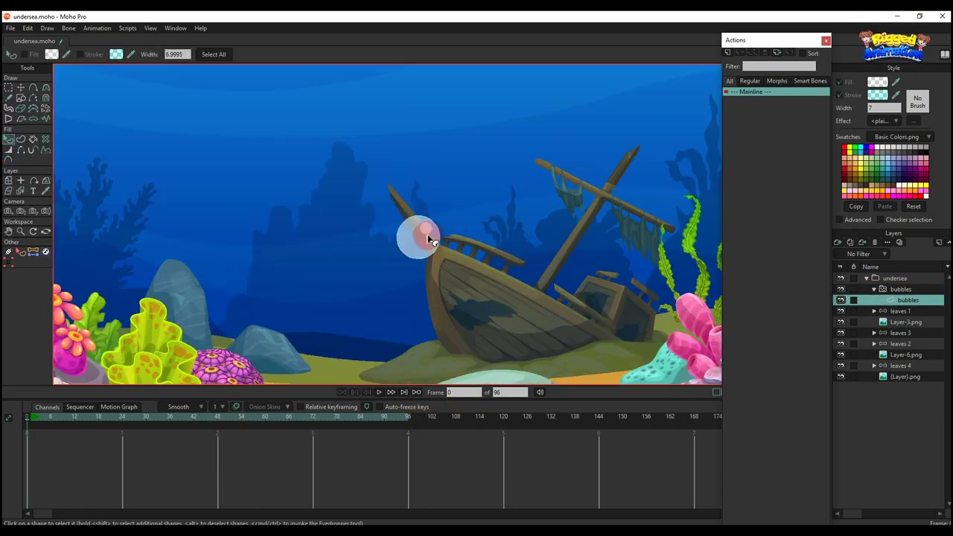
{"action": "key", "text": "g"}
{"action": "key", "text": "t"}
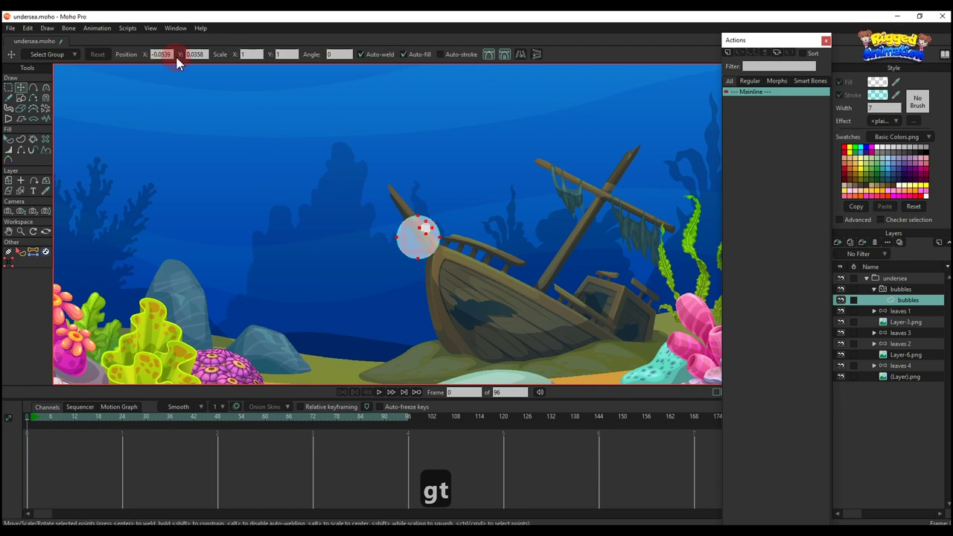
Step: Collapse the bubbles particle layer, hide all leaves layers plus Layer-3.png and Layer-6.png, and play the animation
{"action": "left_click", "coordinate": [895, 289]}
{"action": "left_click", "coordinate": [874, 289]}
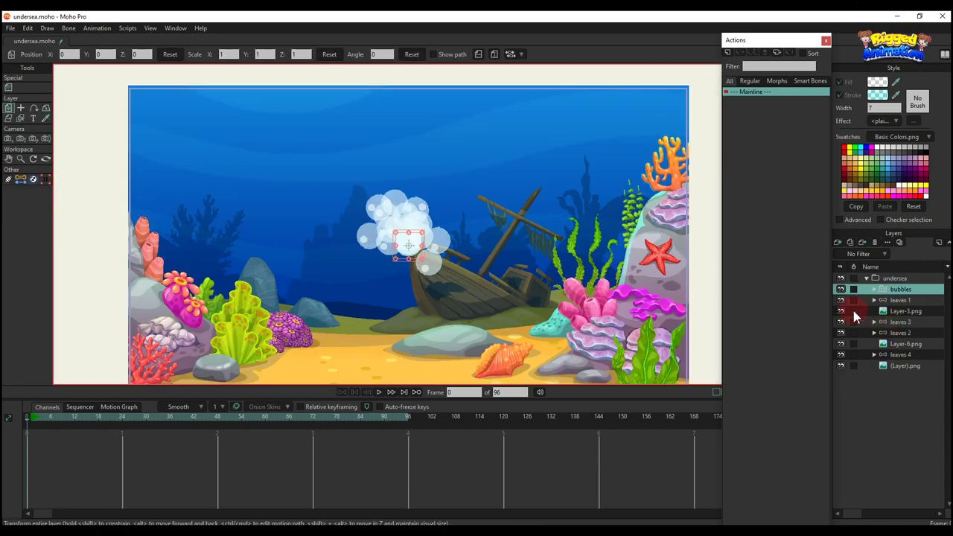
{"action": "left_click_drag", "start_coordinate": [842, 303], "coordinate": [842, 351]}
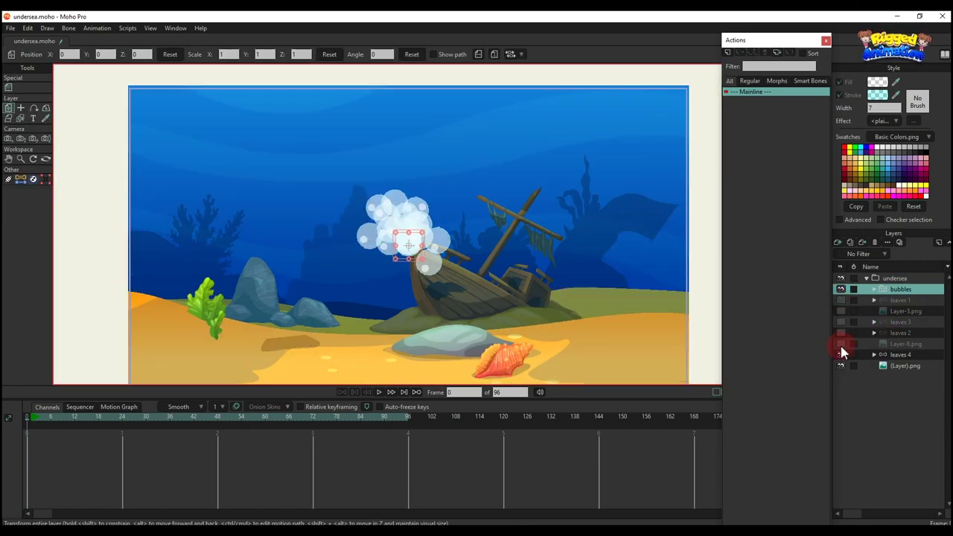
{"action": "scroll", "coordinate": [446, 276], "scroll_direction": "down", "scroll_amount": 1}
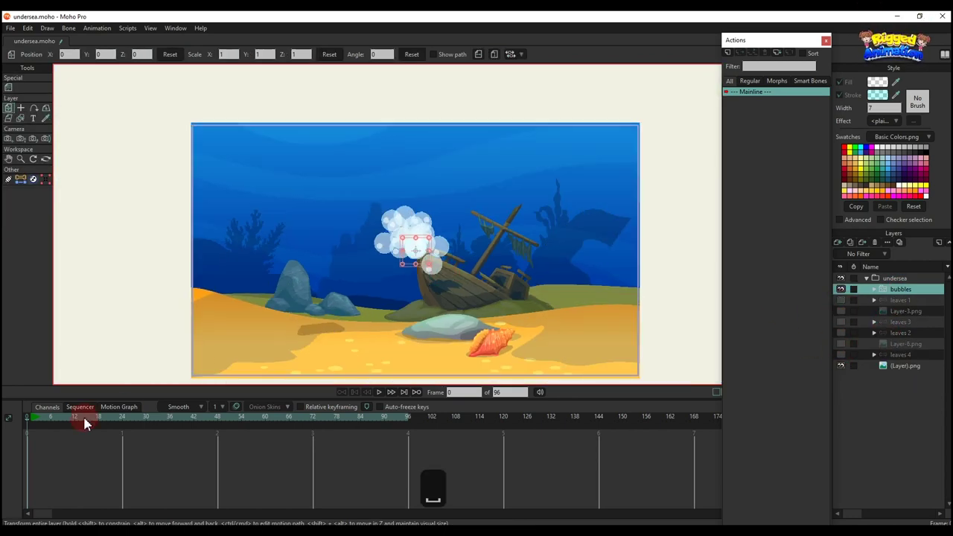
{"action": "left_click", "coordinate": [59, 418]}
{"action": "key", "text": "space"}
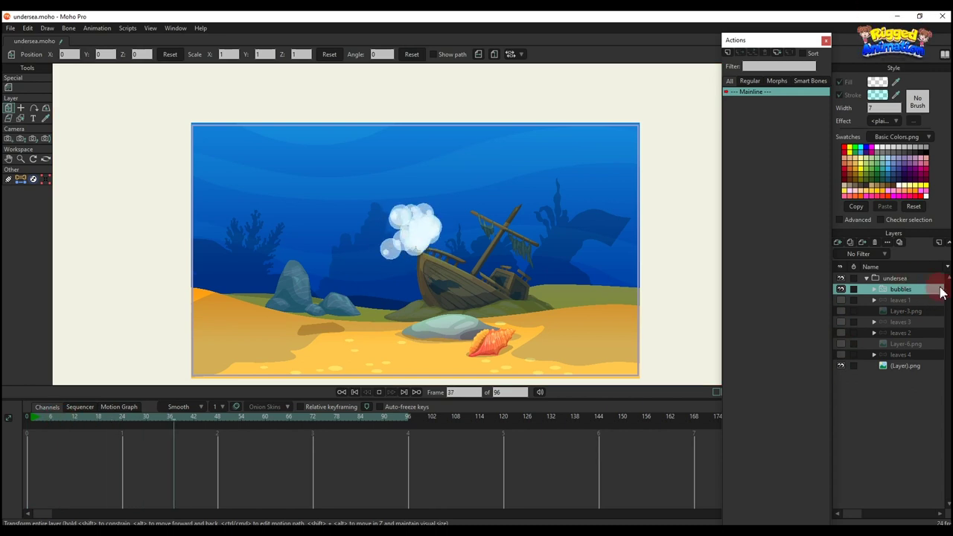
Step: Set the bubbles layer's particle count to 10, preview particles to 10 and lifetime to 80 frames
{"action": "left_click", "coordinate": [940, 291]}
{"action": "left_click", "coordinate": [8, 87]}
{"action": "left_click", "coordinate": [93, 55]}
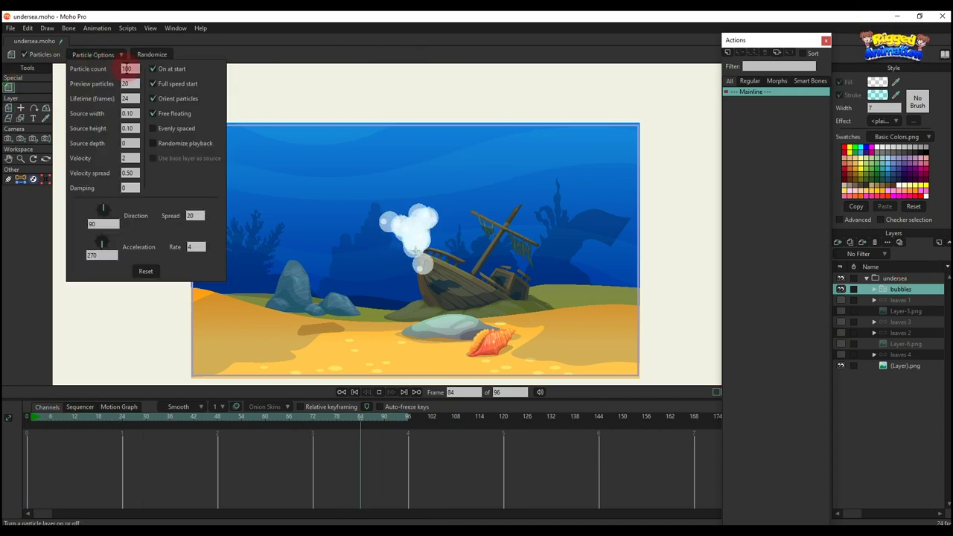
{"action": "type", "text": "10"}
{"action": "key", "text": "Tab"}
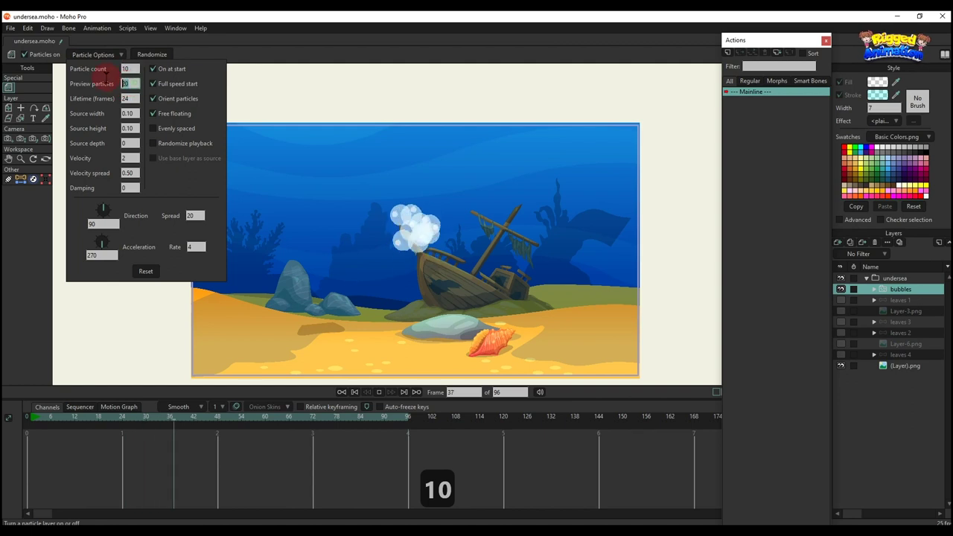
{"action": "type", "text": "10"}
{"action": "key", "text": "Tab"}
{"action": "type", "text": "8"}
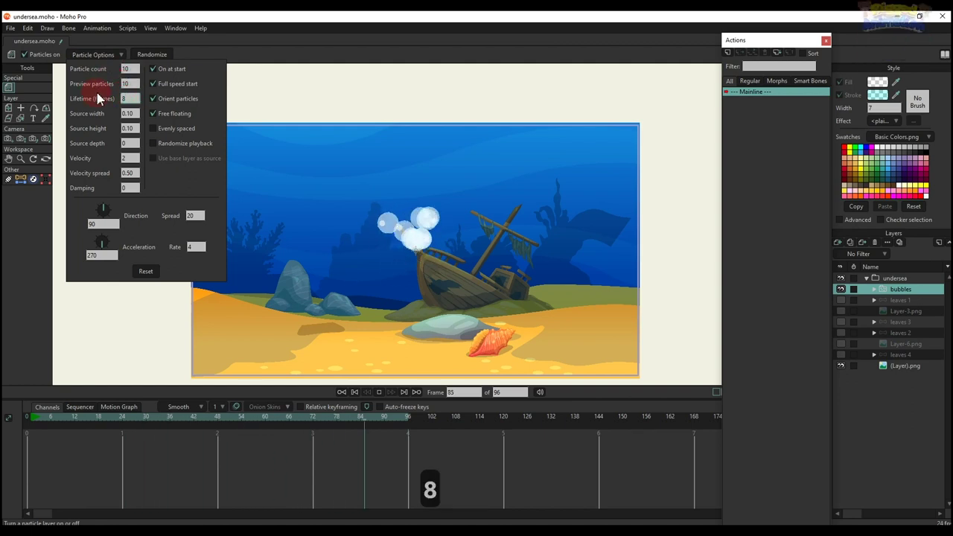
{"action": "type", "text": "0"}
{"action": "key", "text": "Tab"}
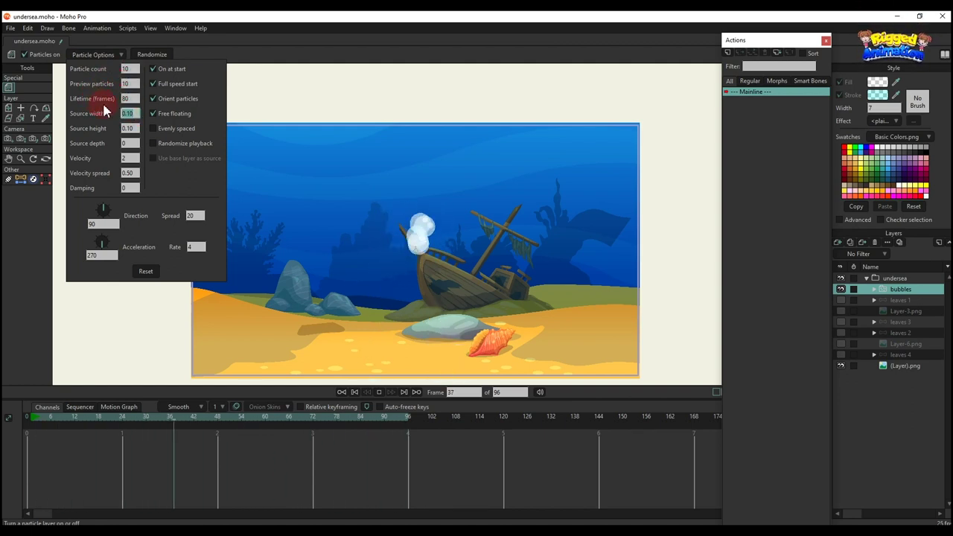
Step: Try particle source widths of 5 and 11 for the bubbles layer
{"action": "type", "text": "5"}
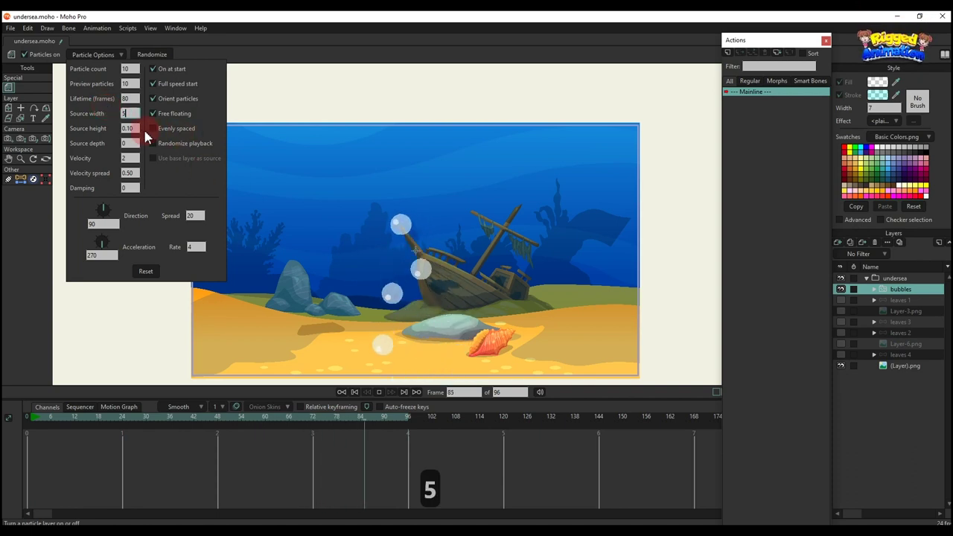
{"action": "key", "text": "Tab"}
{"action": "left_click_drag", "start_coordinate": [132, 114], "coordinate": [184, 158]}
{"action": "type", "text": "11"}
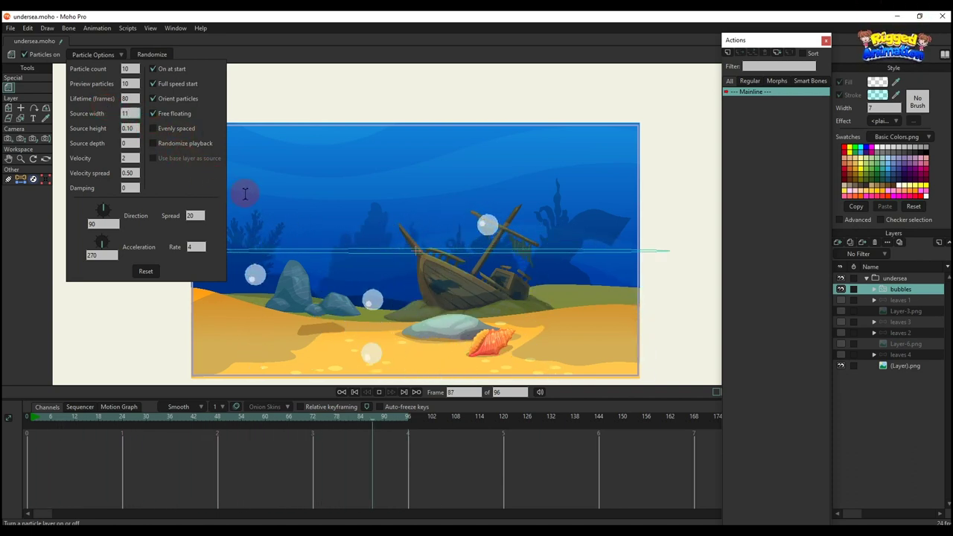
{"action": "scroll", "coordinate": [130, 113], "scroll_direction": "down", "scroll_amount": 1}
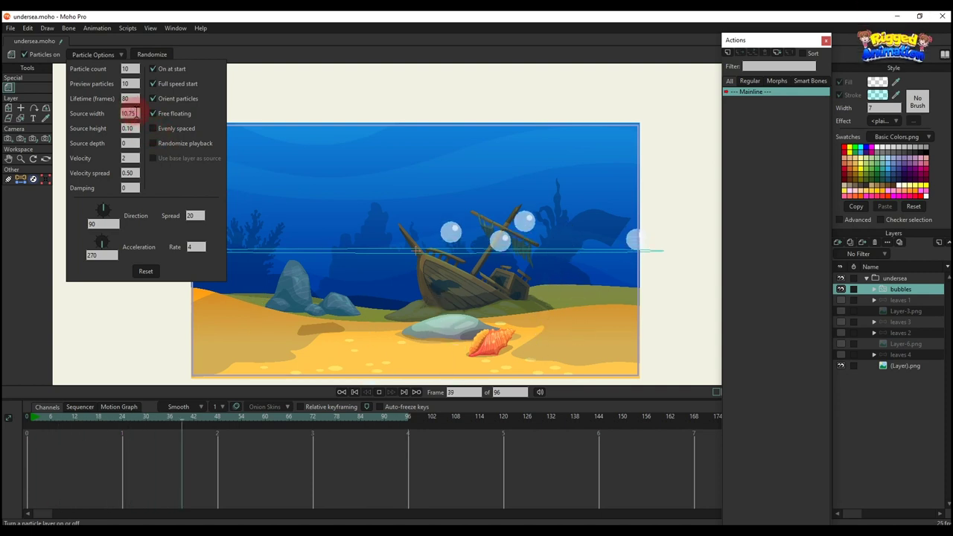
Step: Set the particle source width to 10 and the source height to 0
{"action": "left_click_drag", "start_coordinate": [136, 114], "coordinate": [112, 110]}
{"action": "type", "text": "10"}
{"action": "key", "text": "Tab"}
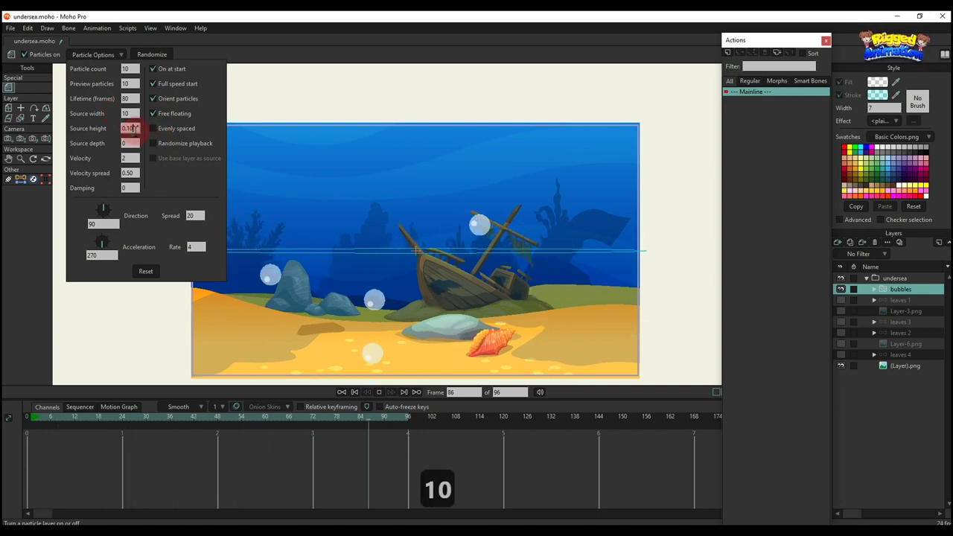
{"action": "type", "text": "0"}
{"action": "key", "text": "Tab"}
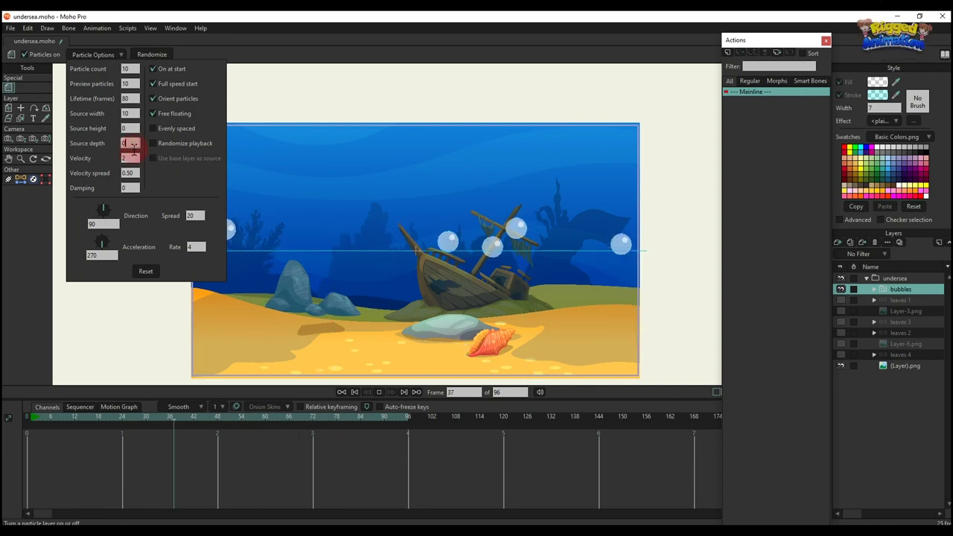
Step: Try a particle source depth of 4 for the bubbles layer
{"action": "key", "text": "Tab"}
{"action": "left_click", "coordinate": [133, 144]}
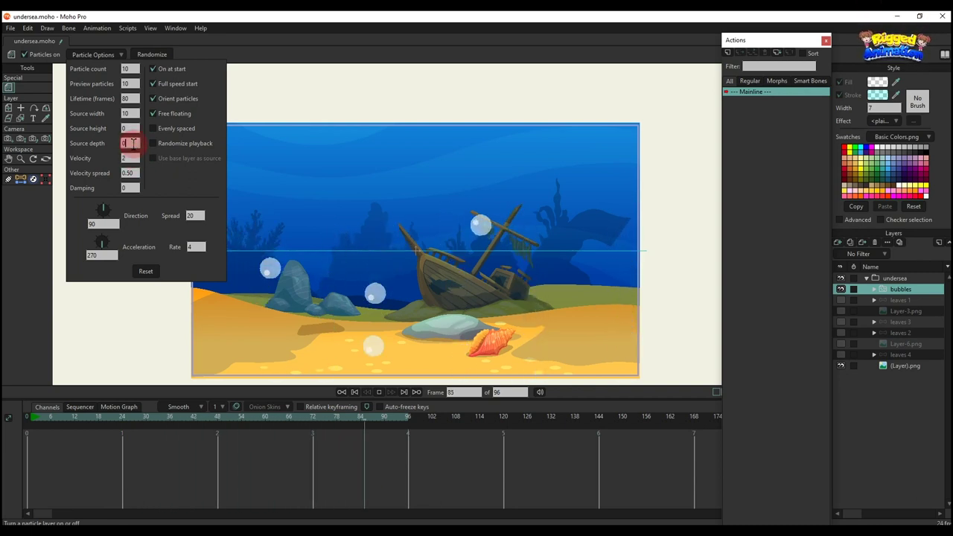
{"action": "type", "text": "4"}
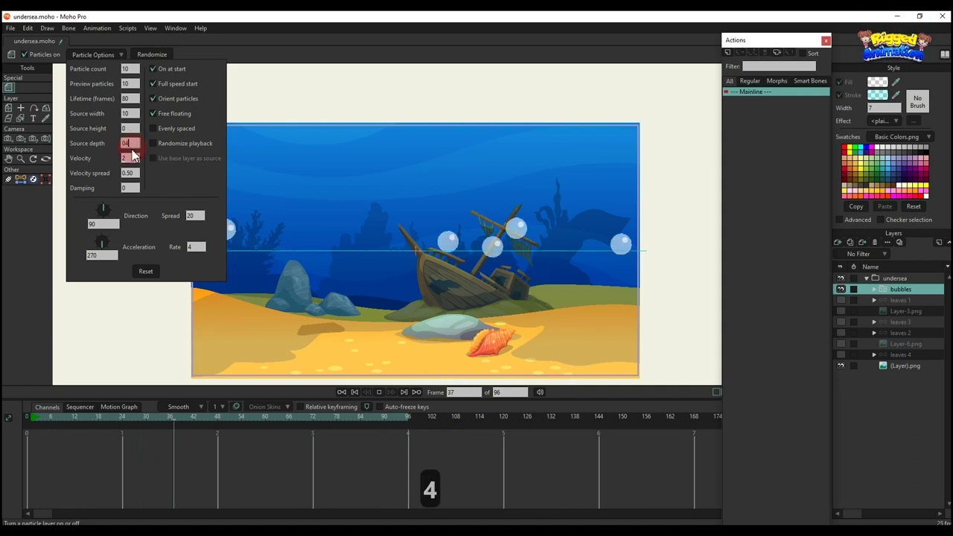
{"action": "left_click_drag", "start_coordinate": [135, 145], "coordinate": [123, 143]}
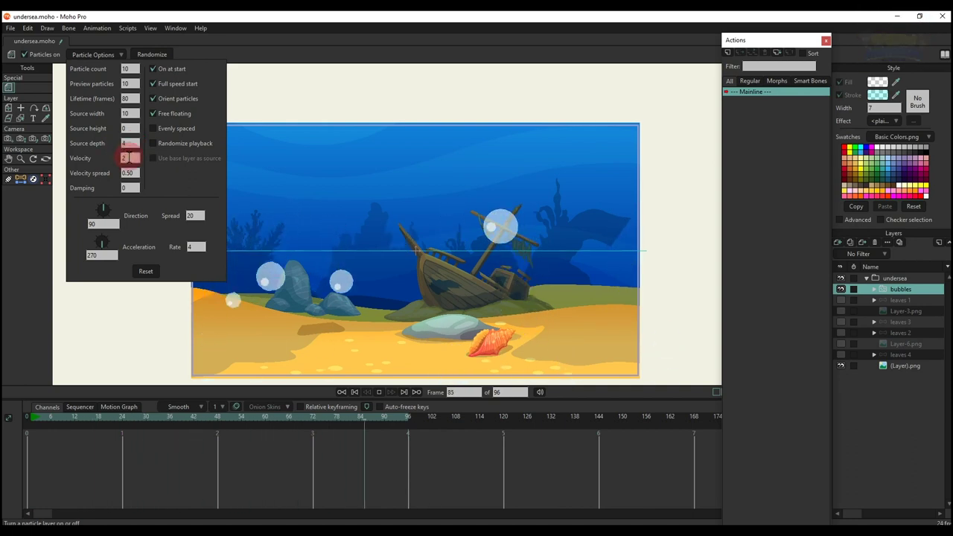
{"action": "scroll", "coordinate": [130, 143], "scroll_direction": "down", "scroll_amount": 1}
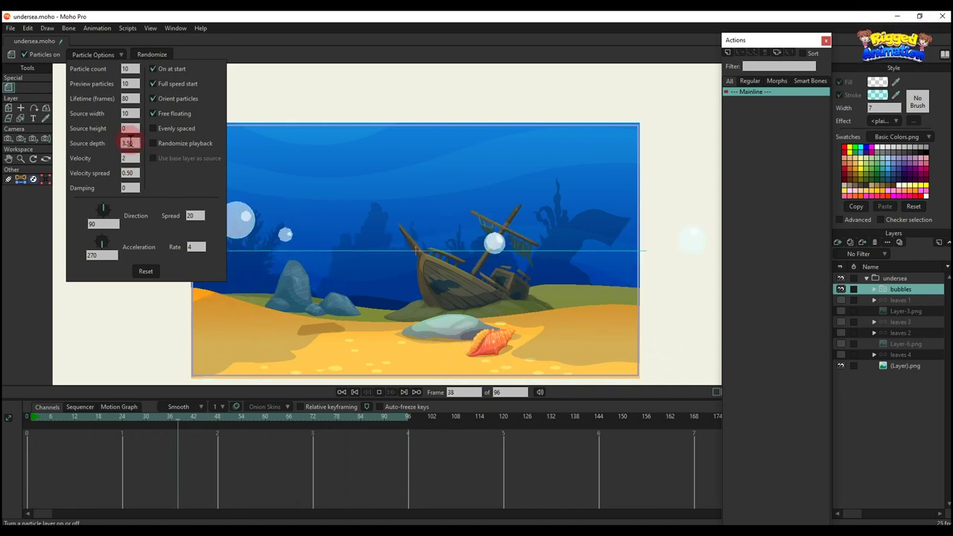
Step: Set the particle source depth to 2 and both the velocity and velocity spread to 0
{"action": "left_click_drag", "start_coordinate": [135, 142], "coordinate": [112, 140]}
{"action": "type", "text": "2"}
{"action": "left_click", "coordinate": [134, 157]}
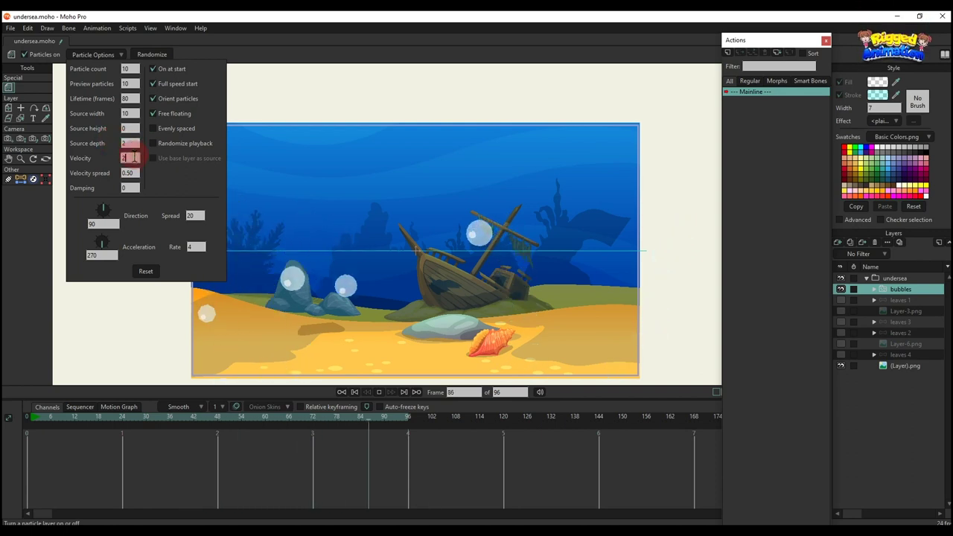
{"action": "type", "text": "0"}
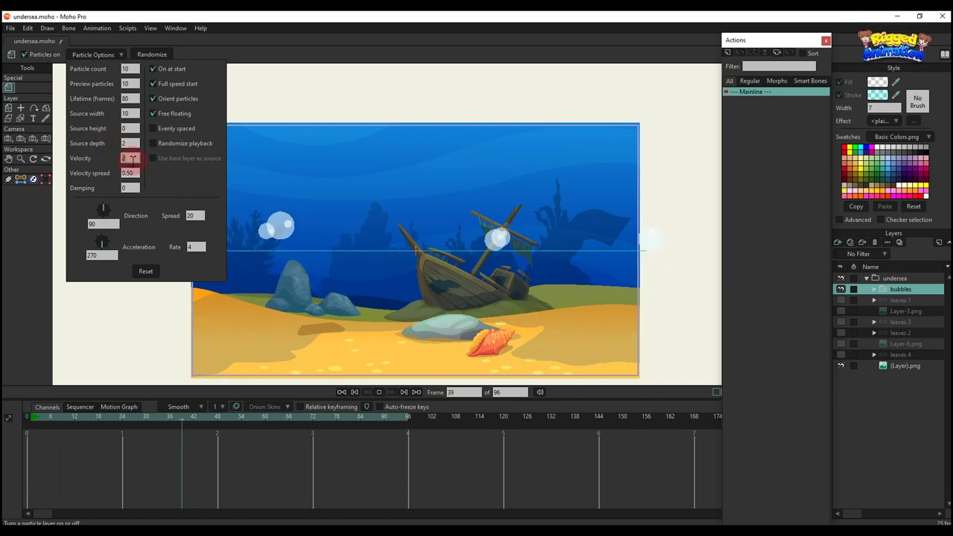
{"action": "left_click", "coordinate": [130, 172]}
{"action": "type", "text": "0"}
{"action": "left_click", "coordinate": [128, 188]}
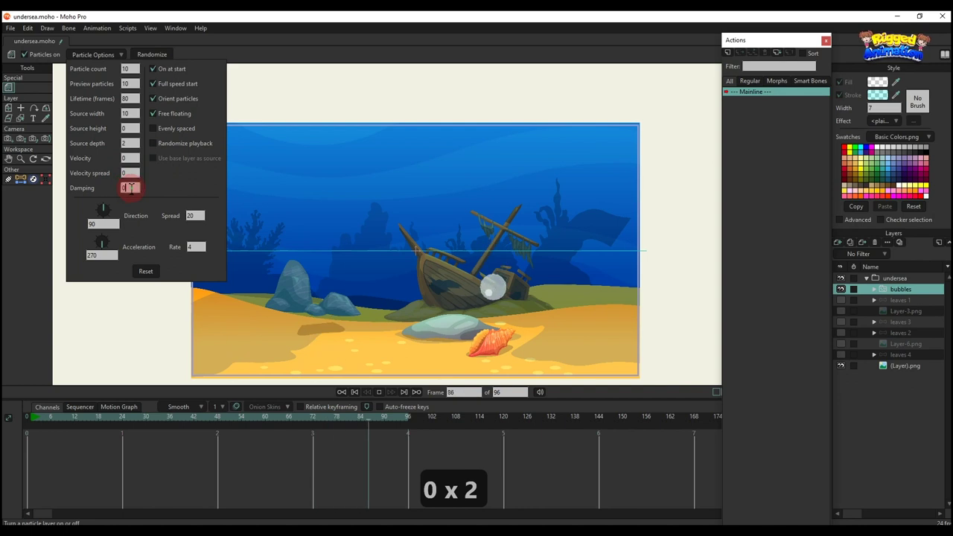
Step: Set the particle direction spread to 10 and the acceleration rate to 3
{"action": "left_click", "coordinate": [195, 215]}
{"action": "left_click_drag", "start_coordinate": [199, 214], "coordinate": [189, 217]}
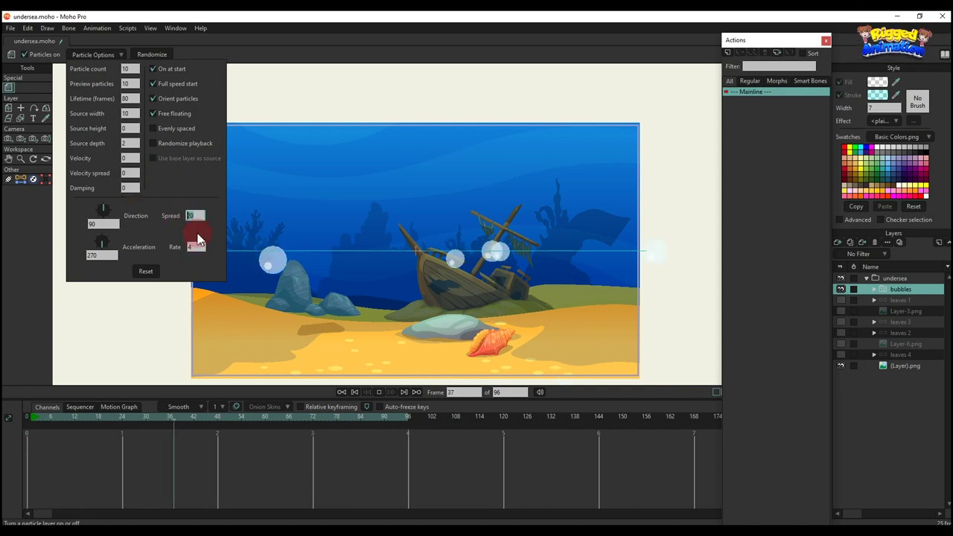
{"action": "type", "text": "10"}
{"action": "left_click", "coordinate": [198, 216]}
{"action": "left_click", "coordinate": [195, 246]}
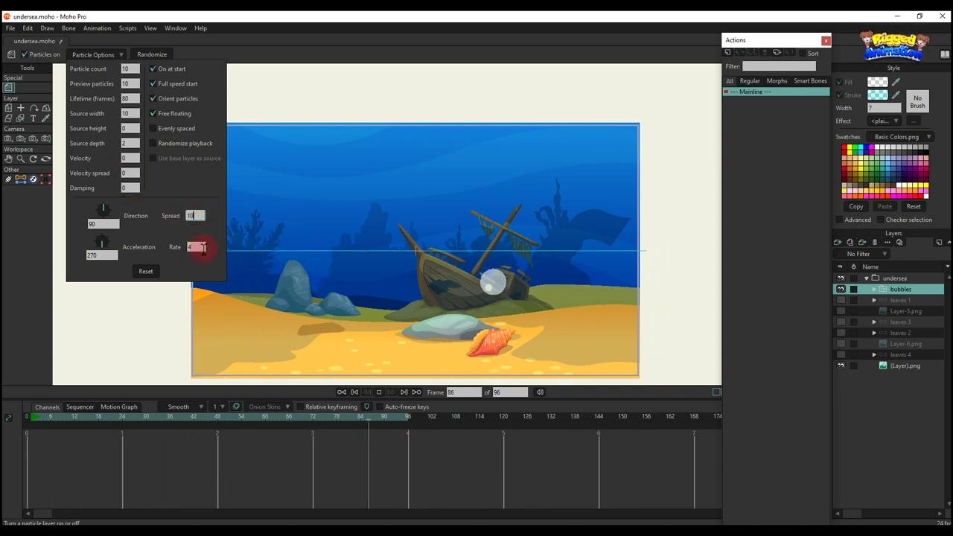
{"action": "type", "text": "3"}
{"action": "left_click", "coordinate": [191, 215]}
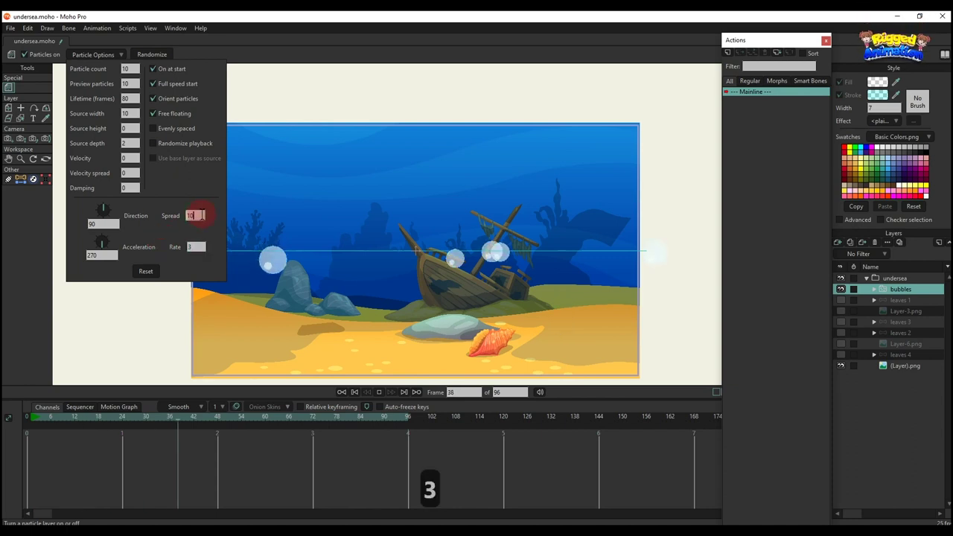
Step: Point the particle acceleration upward at 90 degrees and set the damping to 2
{"action": "left_click_drag", "start_coordinate": [104, 239], "coordinate": [103, 207]}
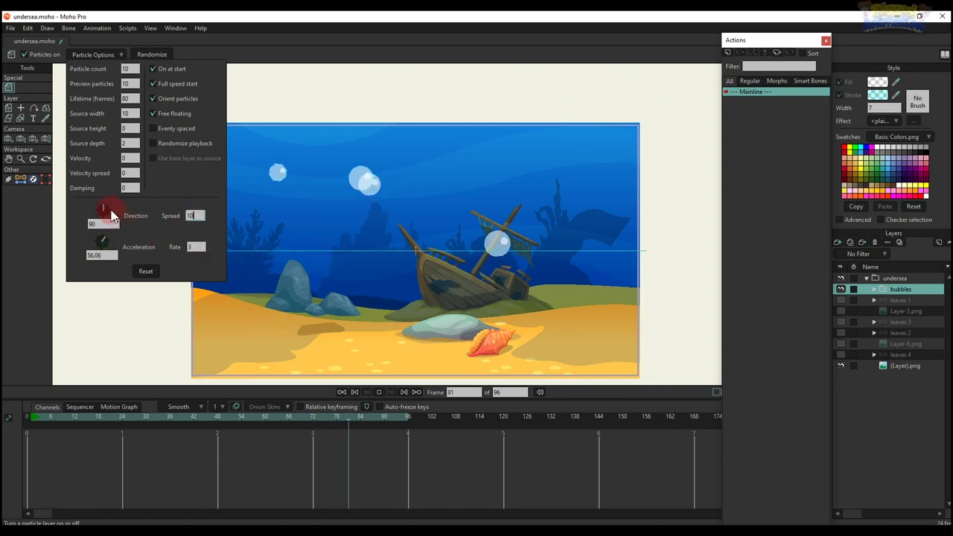
{"action": "scroll", "coordinate": [545, 188], "scroll_direction": "down", "scroll_amount": 1}
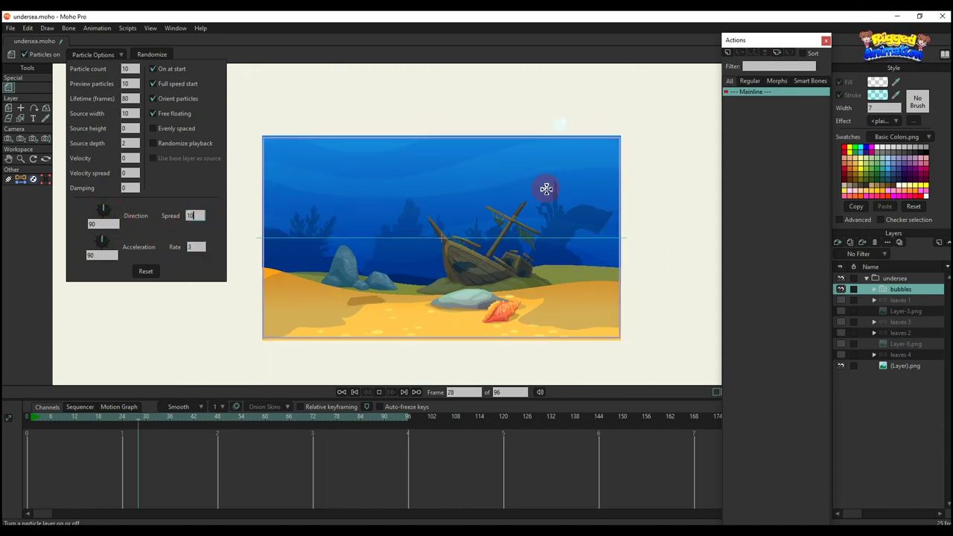
{"action": "left_click", "coordinate": [123, 187]}
{"action": "type", "text": "2"}
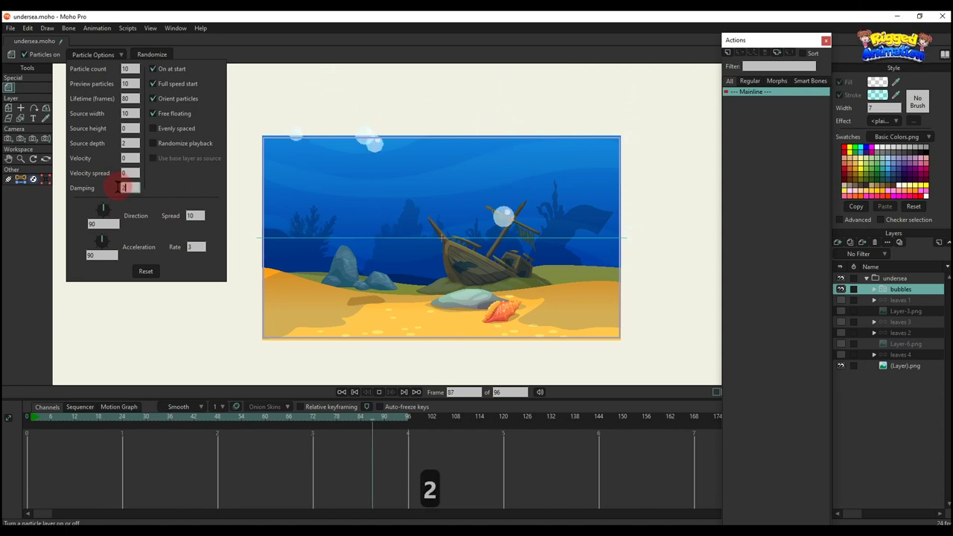
{"action": "left_click", "coordinate": [126, 173]}
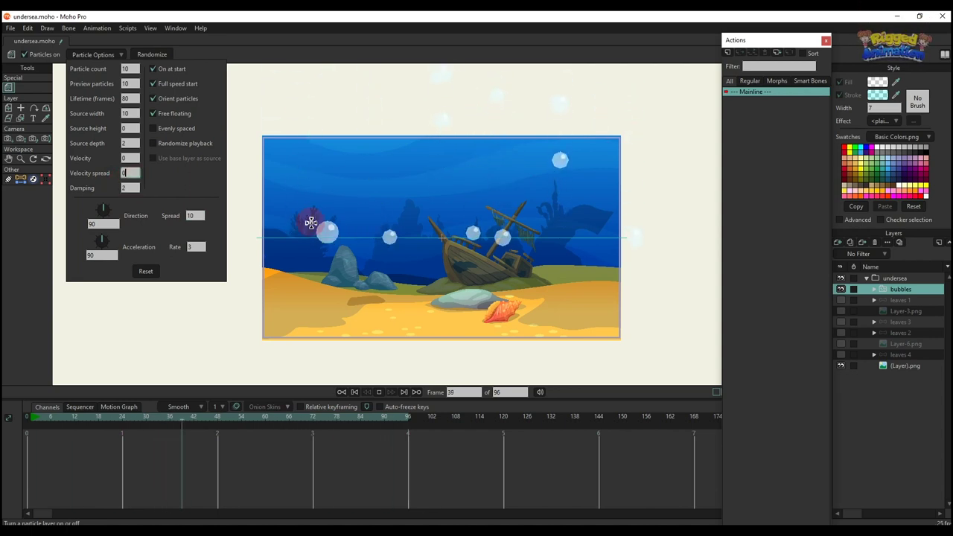
{"action": "scroll", "coordinate": [484, 220], "scroll_direction": "down", "scroll_amount": 2}
{"action": "scroll", "coordinate": [484, 222], "scroll_direction": "up", "scroll_amount": 3}
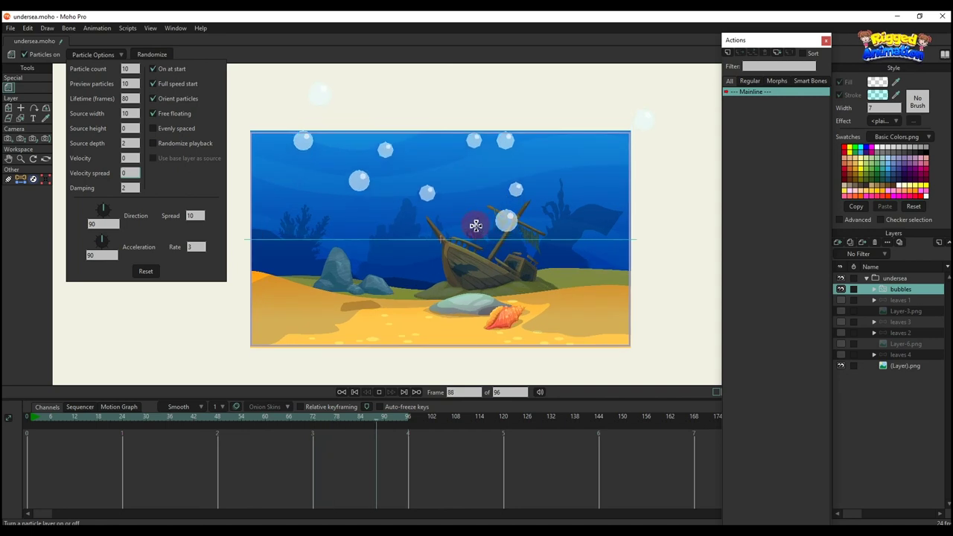
{"action": "left_click", "coordinate": [137, 144]}
{"action": "scroll", "coordinate": [139, 144], "scroll_direction": "up", "scroll_amount": 1}
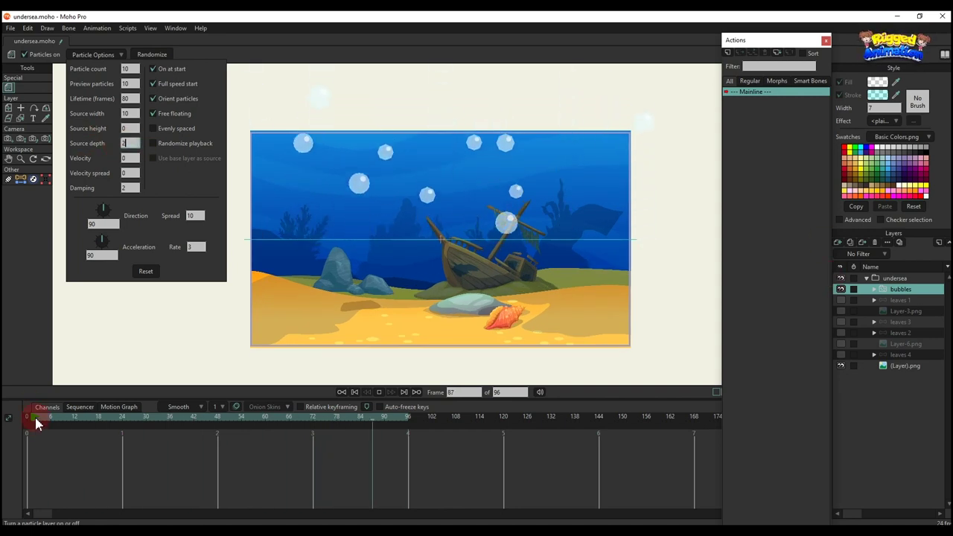
Step: At frame 0, select the bubble artwork inside the bubbles particle layer and scale all its points down to less than half size
{"action": "left_click", "coordinate": [8, 418]}
{"action": "left_click", "coordinate": [874, 289]}
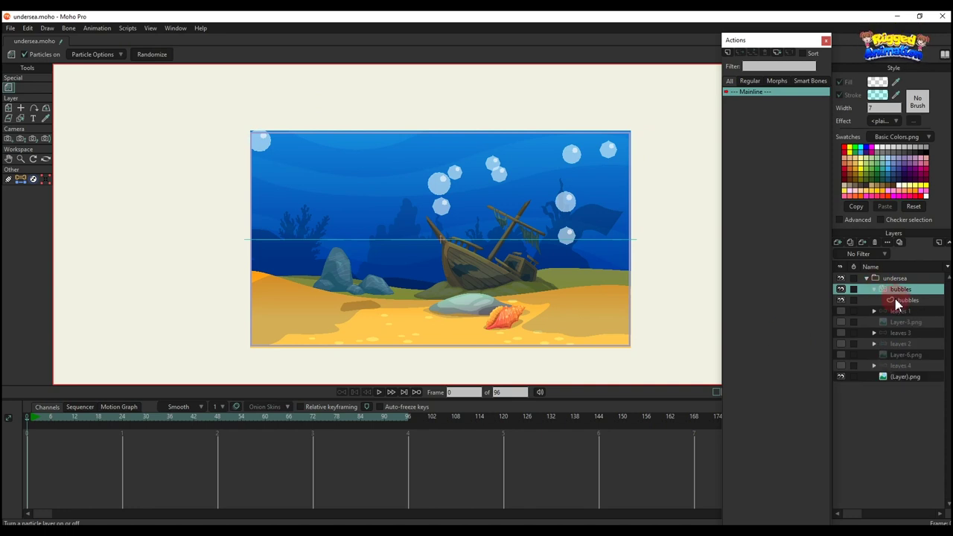
{"action": "left_click", "coordinate": [901, 299]}
{"action": "key", "text": "g"}
{"action": "scroll", "coordinate": [382, 223], "scroll_direction": "up", "scroll_amount": 2}
{"action": "scroll", "coordinate": [414, 236], "scroll_direction": "up", "scroll_amount": 3}
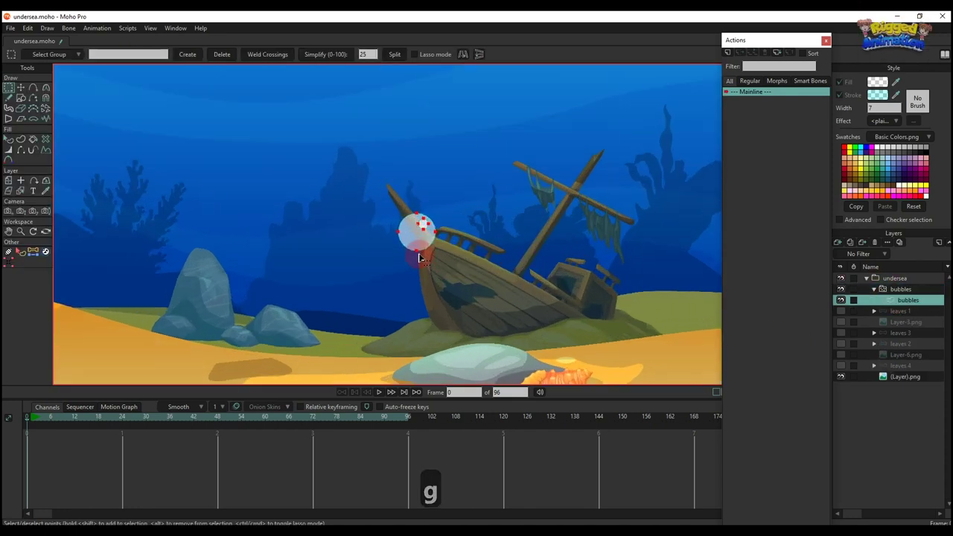
{"action": "key", "text": "y"}
{"action": "key", "text": "t"}
{"action": "scroll", "coordinate": [447, 254], "scroll_direction": "up", "scroll_amount": 2}
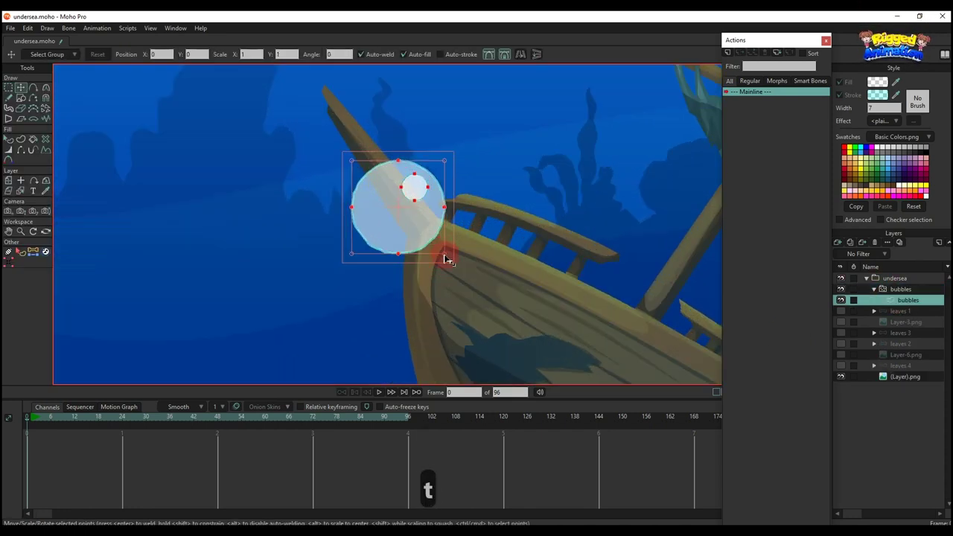
{"action": "left_click_drag", "start_coordinate": [447, 259], "coordinate": [418, 237]}
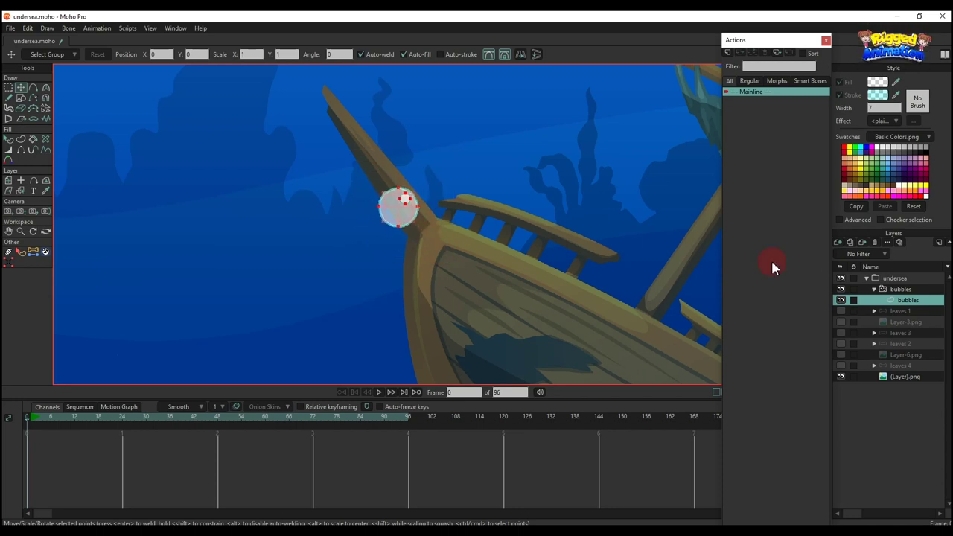
Step: Select the bubbles particle layer and play the animation to check the smaller bubbles
{"action": "left_click", "coordinate": [908, 291]}
{"action": "scroll", "coordinate": [502, 215], "scroll_direction": "down", "scroll_amount": 10}
{"action": "scroll", "coordinate": [486, 217], "scroll_direction": "up", "scroll_amount": 4}
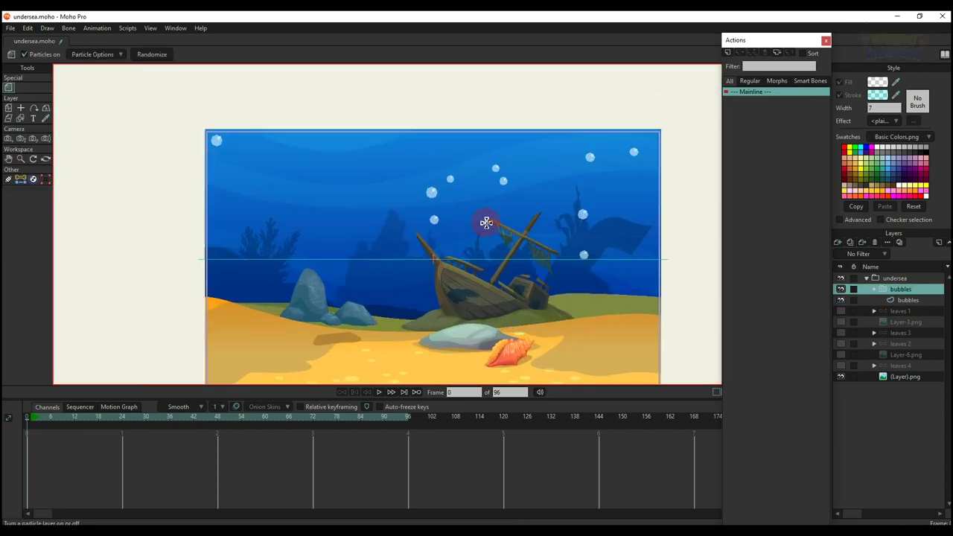
{"action": "key", "text": "space"}
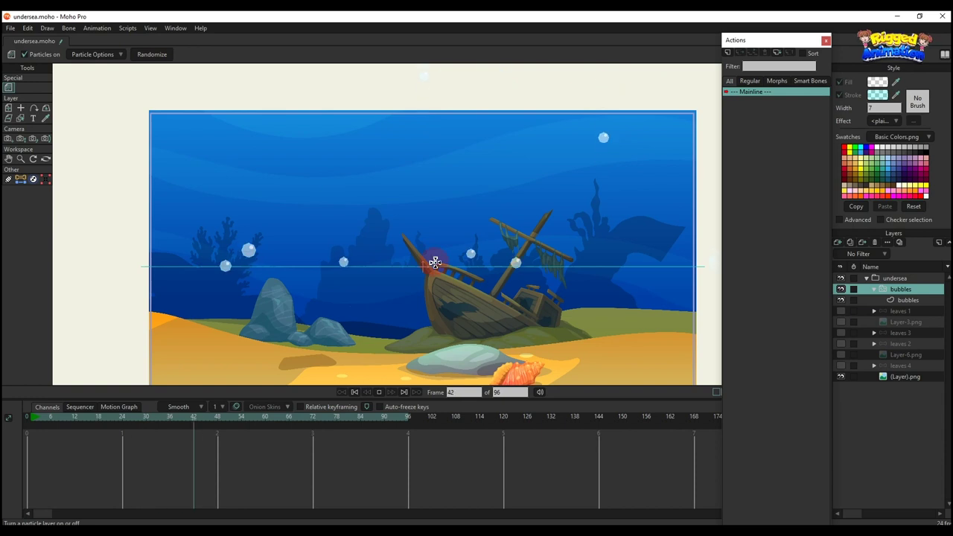
{"action": "scroll", "coordinate": [433, 261], "scroll_direction": "down", "scroll_amount": 1}
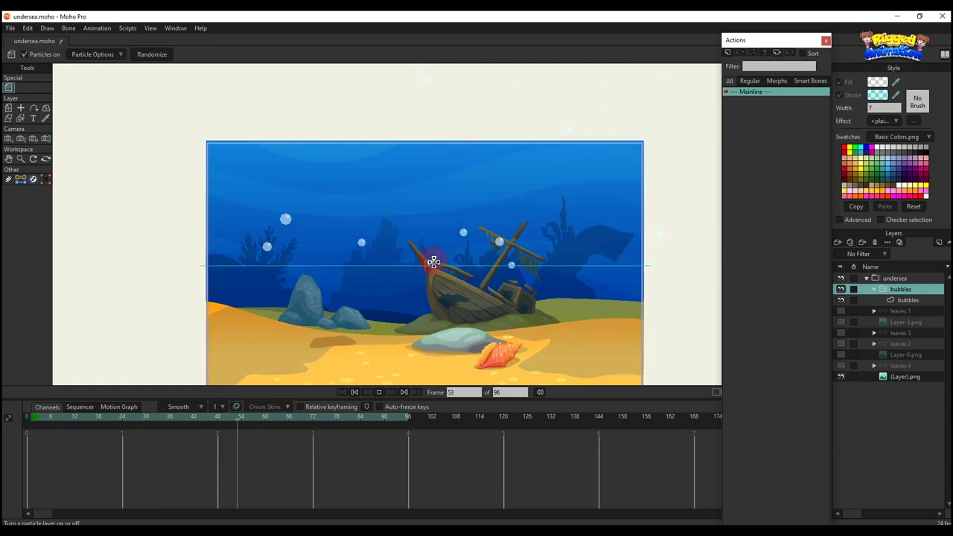
Step: Set the source depth of the bubbles particle layer to 4
{"action": "left_click", "coordinate": [93, 54]}
{"action": "left_click", "coordinate": [128, 129]}
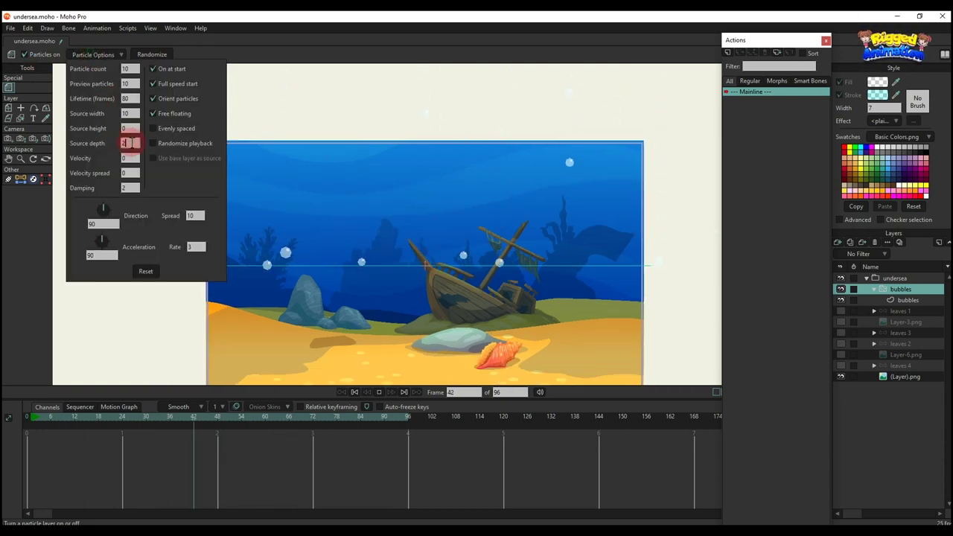
{"action": "left_click", "coordinate": [126, 128]}
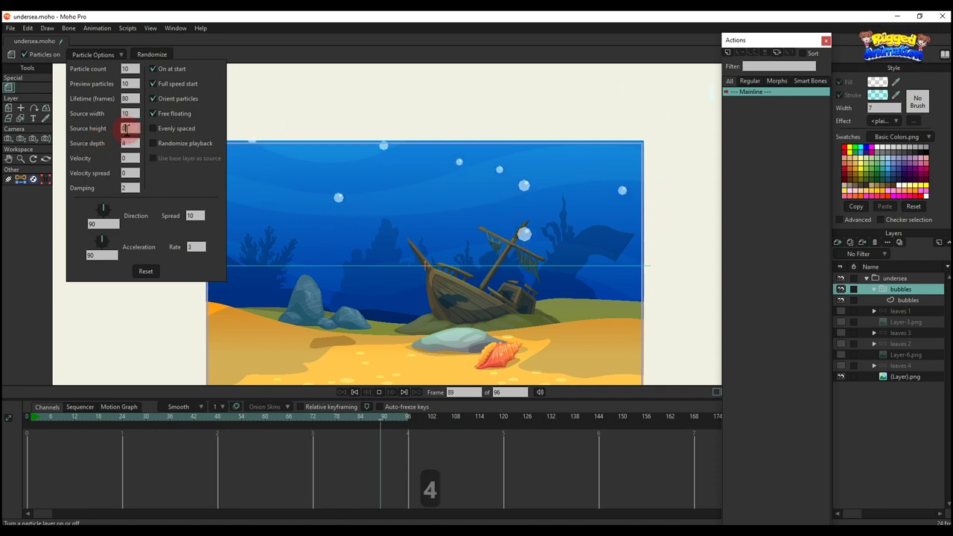
{"action": "left_click", "coordinate": [647, 244]}
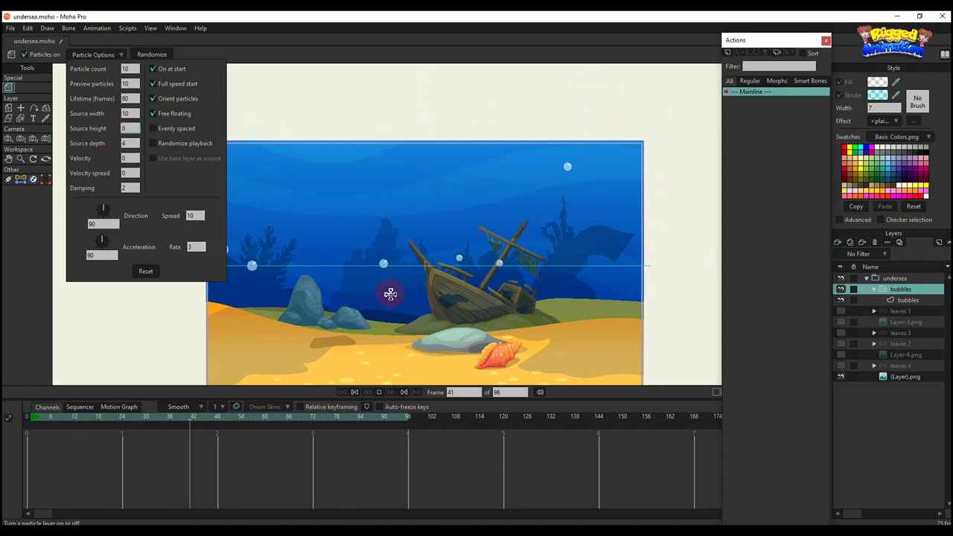
{"action": "left_click", "coordinate": [316, 50]}
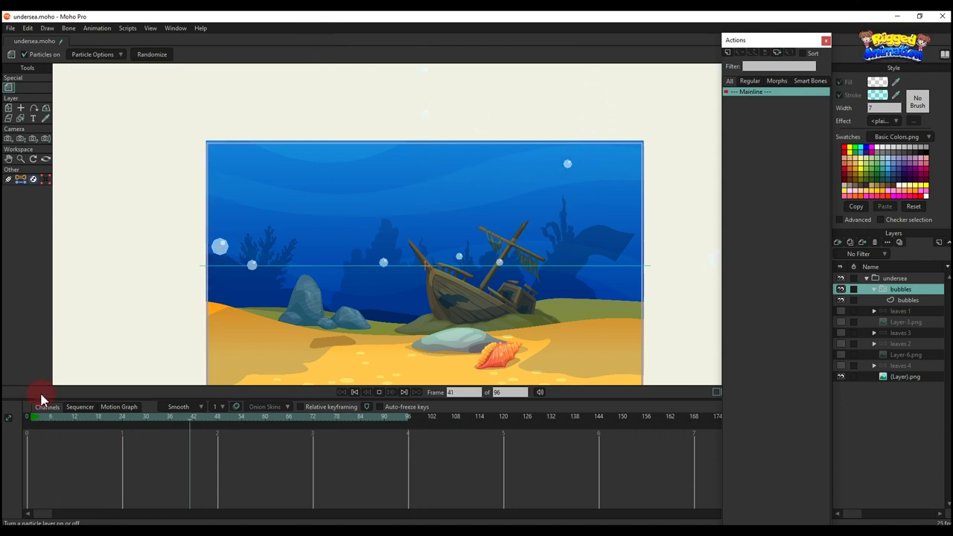
Step: At frame 0, move the bubbles layer straight down to the scene's lower edge, at Y about -2.76, and play the animation
{"action": "left_click", "coordinate": [26, 419]}
{"action": "scroll", "coordinate": [328, 311], "scroll_direction": "down", "scroll_amount": 2}
{"action": "left_click_drag", "start_coordinate": [332, 312], "coordinate": [352, 265]}
{"action": "scroll", "coordinate": [361, 262], "scroll_direction": "up", "scroll_amount": 3}
{"action": "key", "text": "m"}
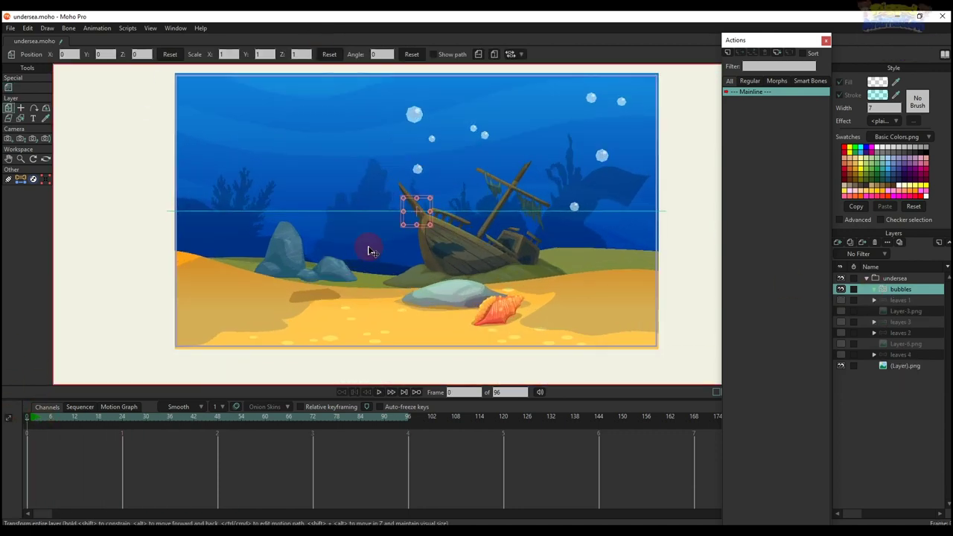
{"action": "scroll", "coordinate": [372, 251], "scroll_direction": "down", "scroll_amount": 5}
{"action": "scroll", "coordinate": [432, 222], "scroll_direction": "up", "scroll_amount": 6}
{"action": "left_click_drag", "start_coordinate": [384, 228], "coordinate": [385, 380]}
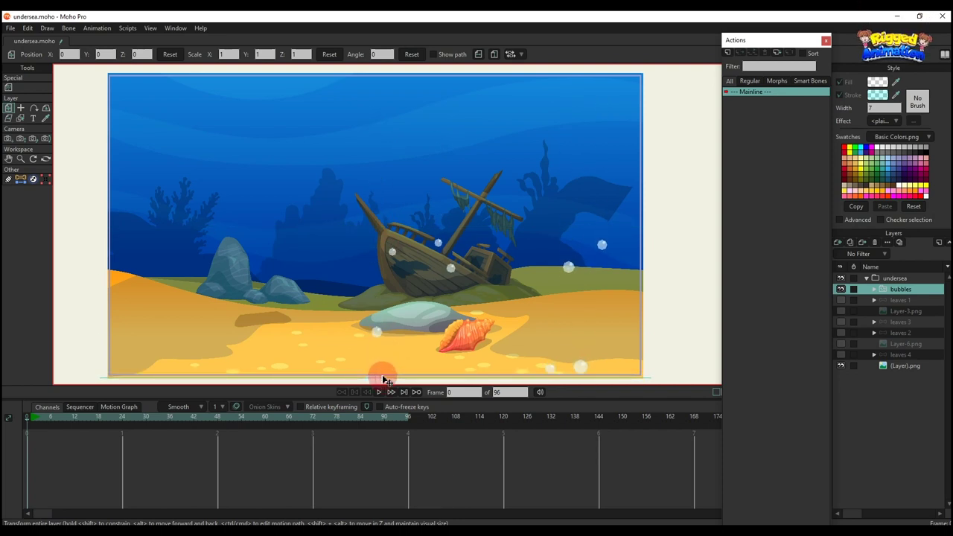
{"action": "scroll", "coordinate": [433, 313], "scroll_direction": "down", "scroll_amount": 2}
{"action": "key", "text": "space"}
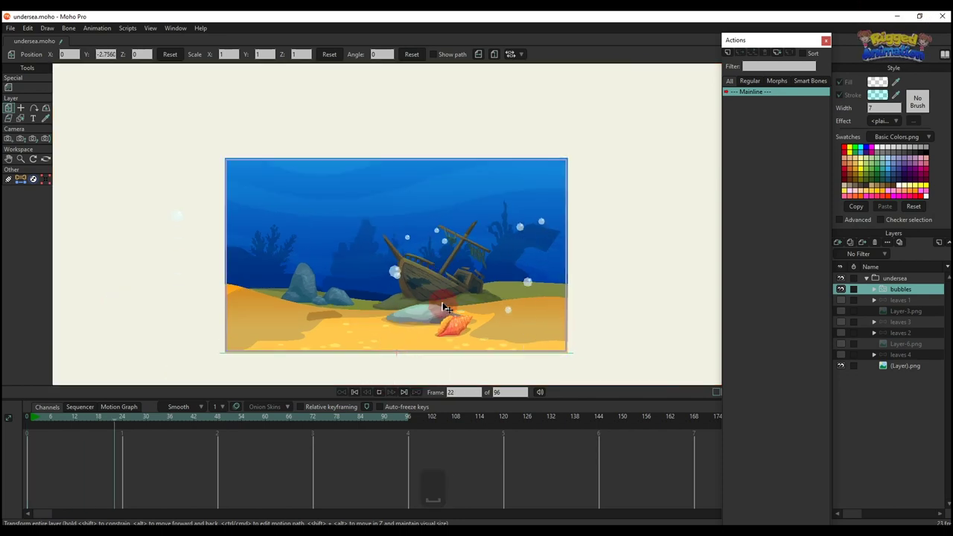
{"action": "scroll", "coordinate": [445, 307], "scroll_direction": "up", "scroll_amount": 2}
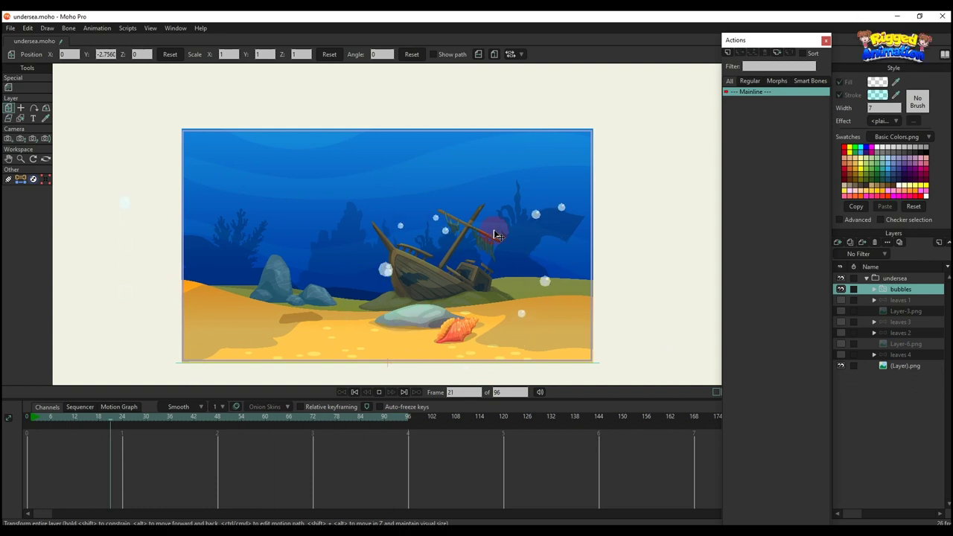
Step: Show the hidden leaves 1 to 4, Layer-3.png and Layer-6.png layers and scrub through the animation
{"action": "left_click", "coordinate": [841, 300]}
{"action": "left_click", "coordinate": [841, 311]}
{"action": "left_click", "coordinate": [841, 321]}
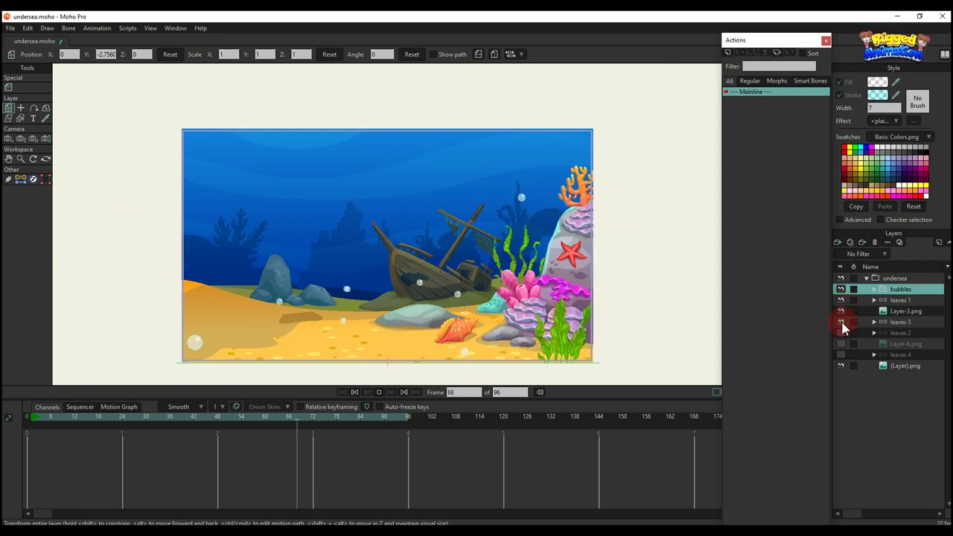
{"action": "left_click", "coordinate": [841, 333]}
{"action": "left_click", "coordinate": [841, 344]}
{"action": "left_click", "coordinate": [841, 354]}
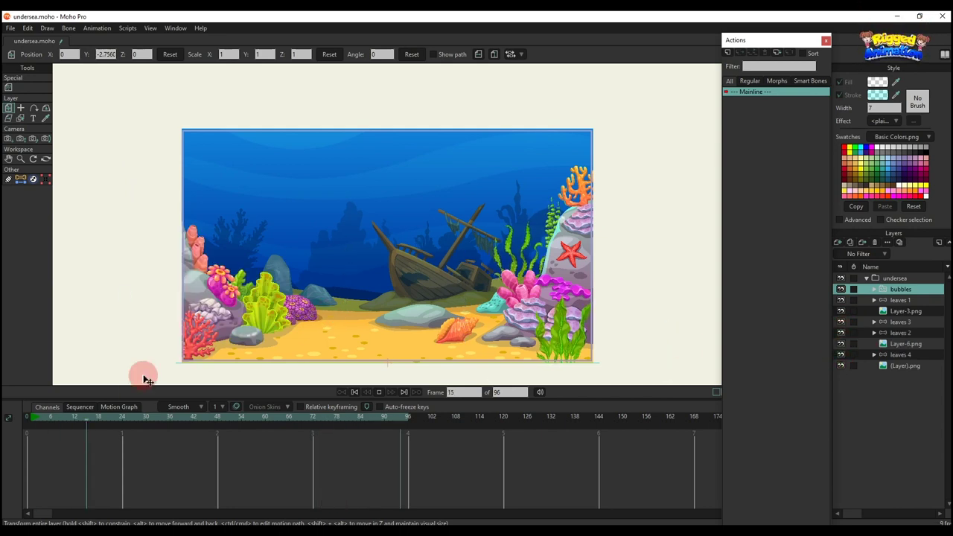
{"action": "left_click_drag", "start_coordinate": [58, 425], "coordinate": [311, 437]}
{"action": "left_click_drag", "start_coordinate": [371, 426], "coordinate": [3, 418]}
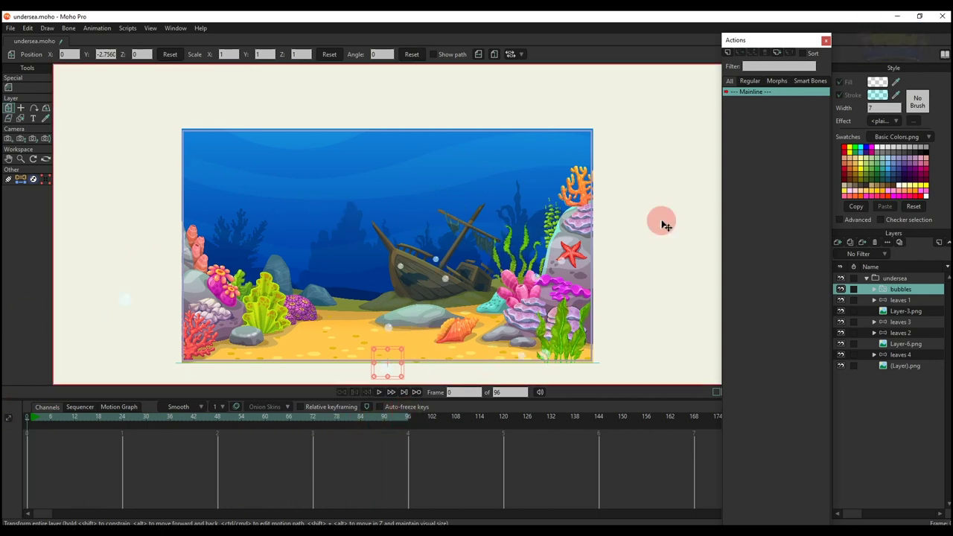
Step: Duplicate the bubbles layer and place the copy between leaves 4 and the background image layer
{"action": "left_click", "coordinate": [850, 242]}
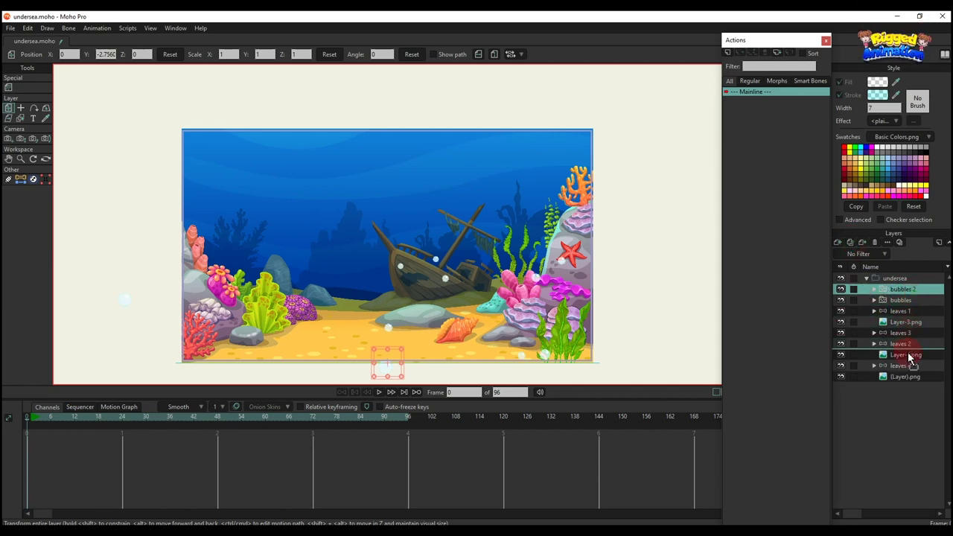
{"action": "left_click_drag", "start_coordinate": [907, 356], "coordinate": [907, 359]}
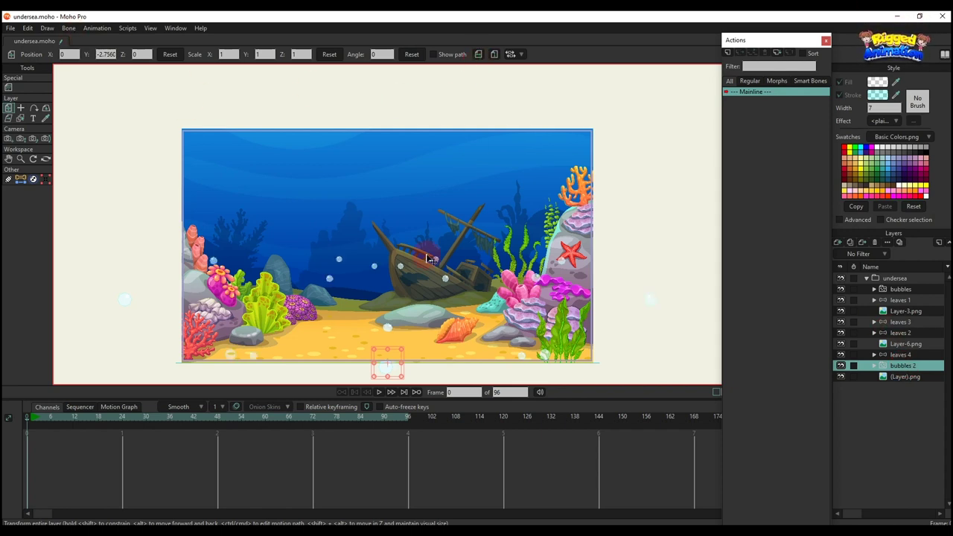
{"action": "left_click_drag", "start_coordinate": [37, 422], "coordinate": [2, 430]}
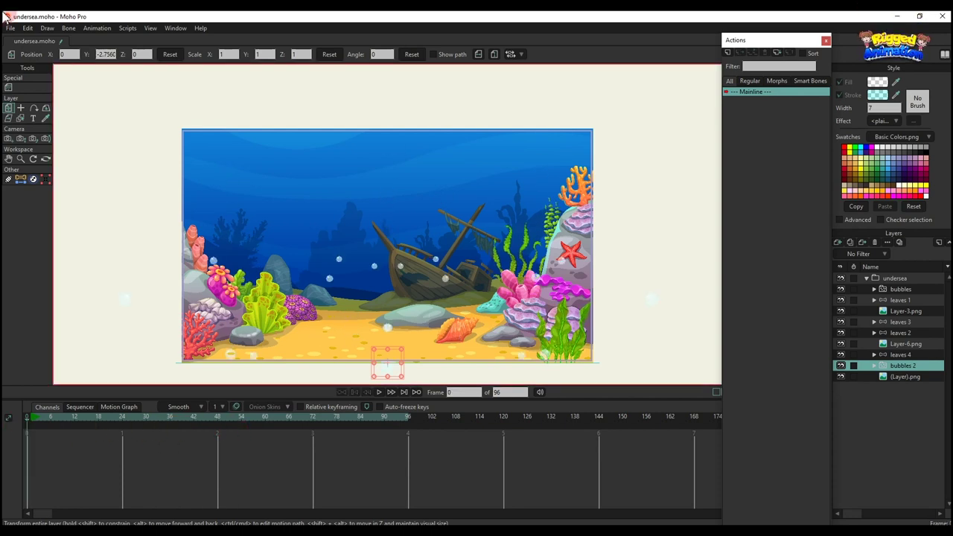
Step: Set the particle source width of the bubbles 2 layer to 7.75 and scrub the timeline to check it
{"action": "left_click", "coordinate": [12, 88]}
{"action": "left_click", "coordinate": [82, 55]}
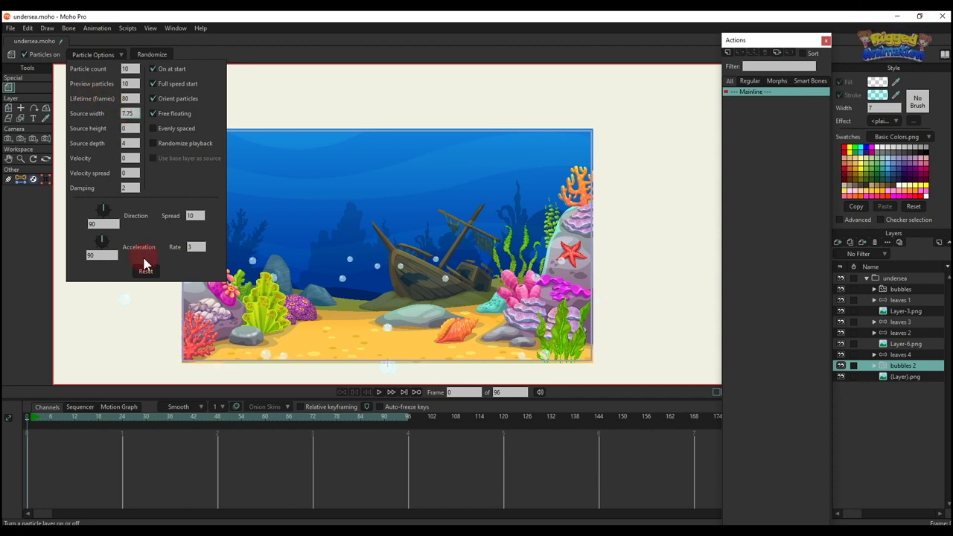
{"action": "left_click", "coordinate": [301, 104]}
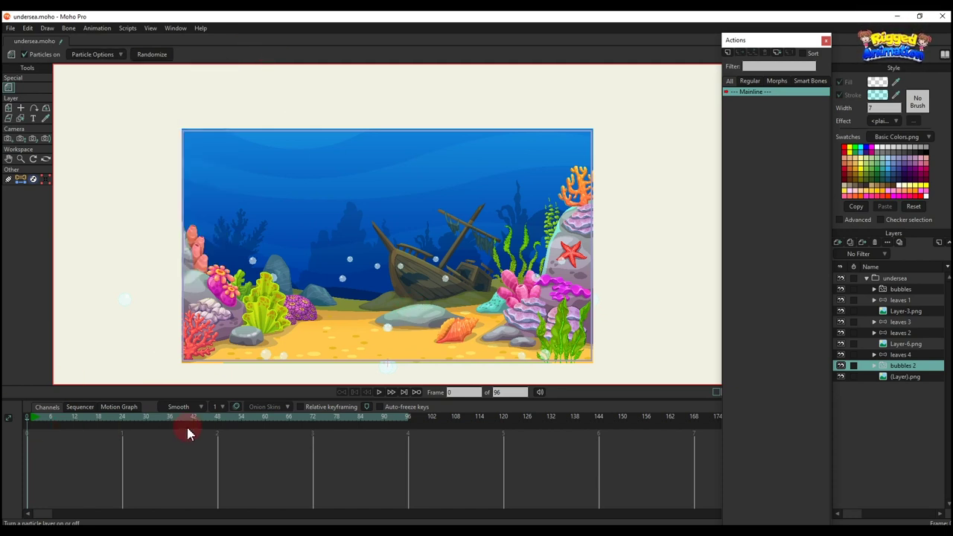
{"action": "left_click_drag", "start_coordinate": [48, 420], "coordinate": [27, 420]}
Step: Shift the bubbles 2 layer left to X about -1.03 at frame 0 and scrub through the animation
{"action": "key", "text": "m"}
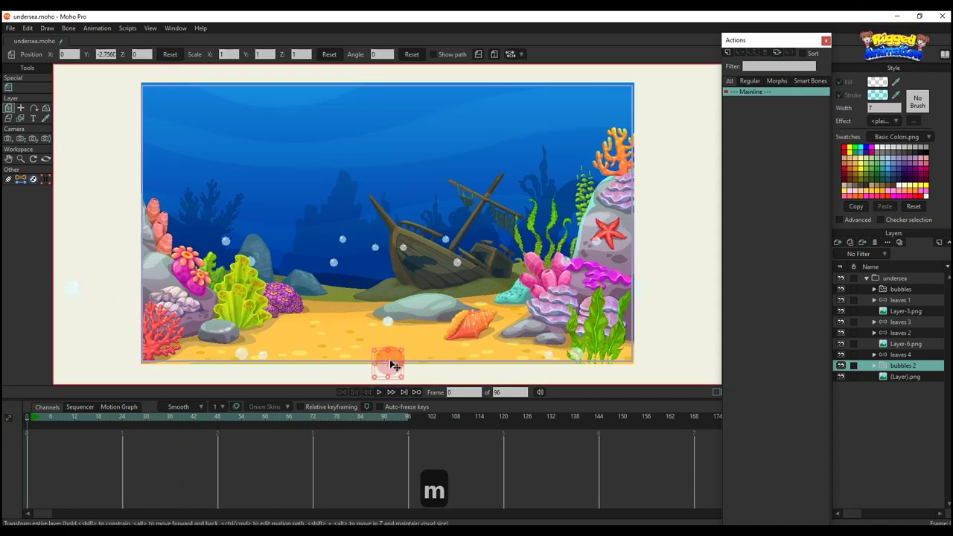
{"action": "left_click_drag", "start_coordinate": [393, 368], "coordinate": [338, 369]}
{"action": "left_click_drag", "start_coordinate": [43, 423], "coordinate": [150, 447]}
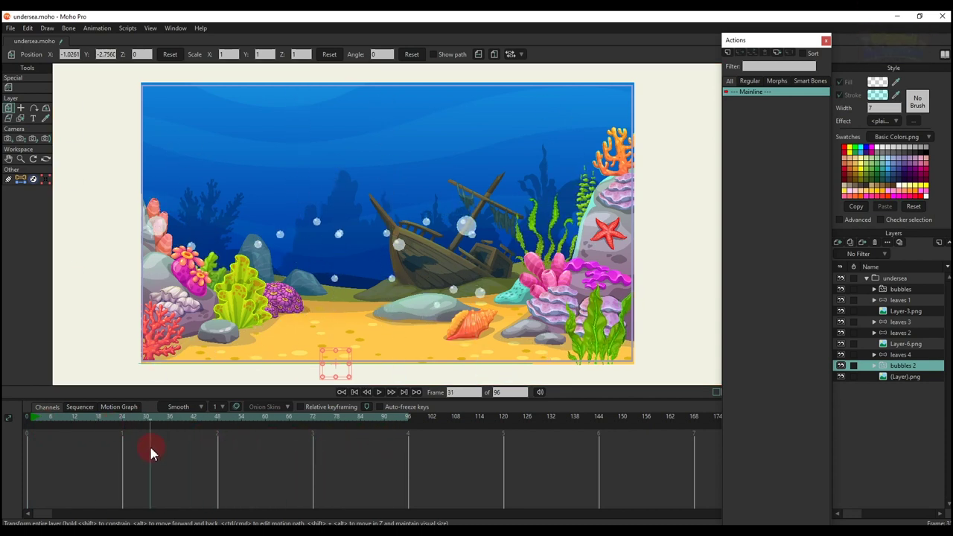
Step: Set the acceleration rate of the bubbles 2 particles to 3.75 and their source depth to 3
{"action": "left_click", "coordinate": [8, 87]}
{"action": "left_click", "coordinate": [89, 54]}
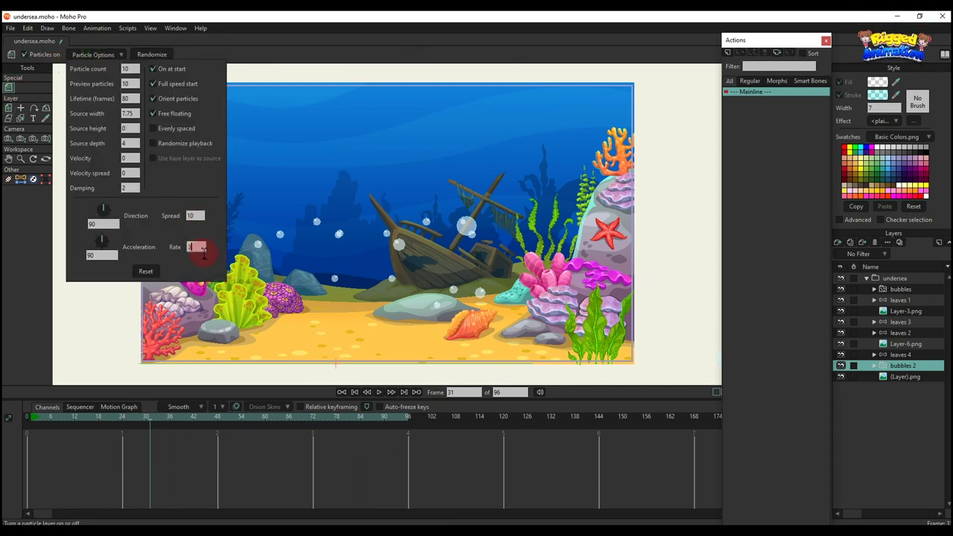
{"action": "key", "text": "Return"}
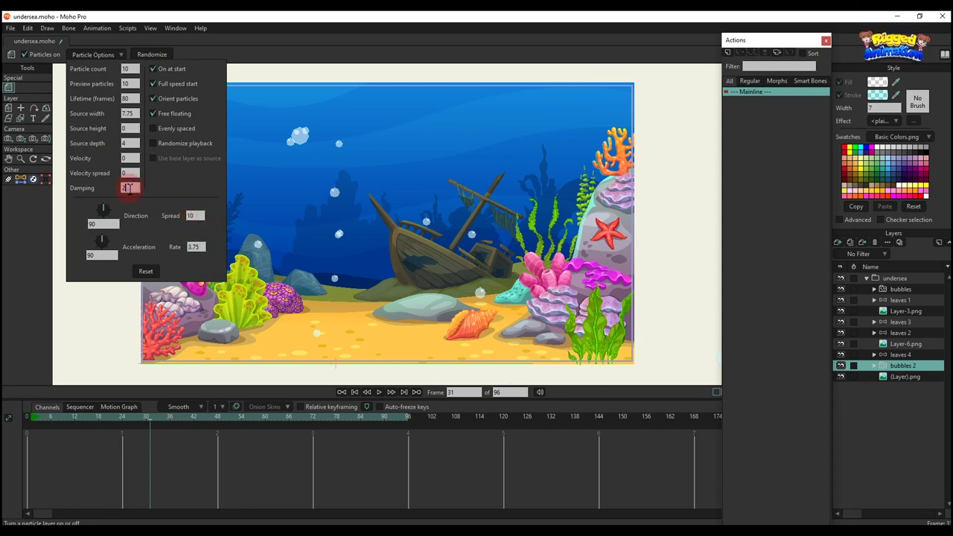
{"action": "left_click", "coordinate": [132, 144]}
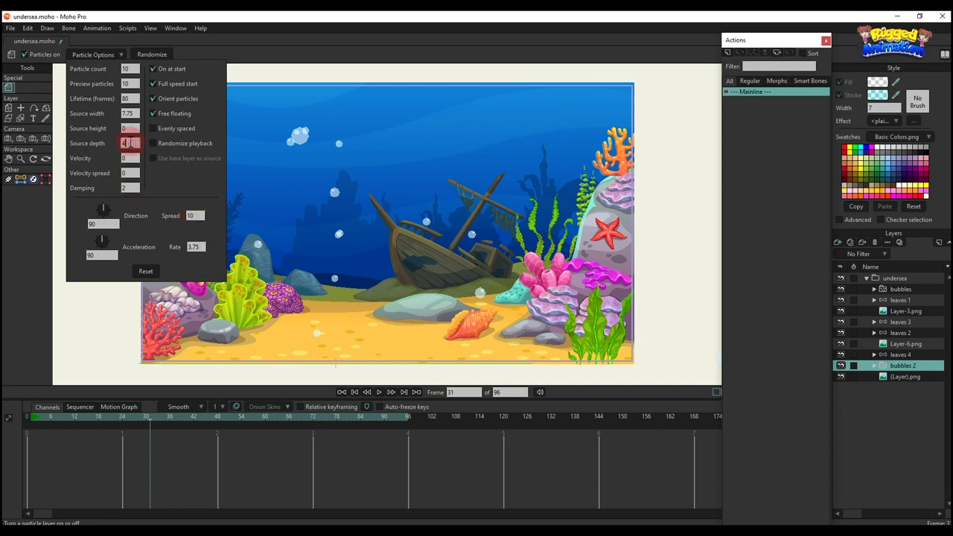
{"action": "mouse_move", "coordinate": [135, 128]}
{"action": "left_mouse_down"}
{"action": "mouse_move", "coordinate": [106, 124]}
{"action": "mouse_move", "coordinate": [131, 140]}
{"action": "left_mouse_up"}
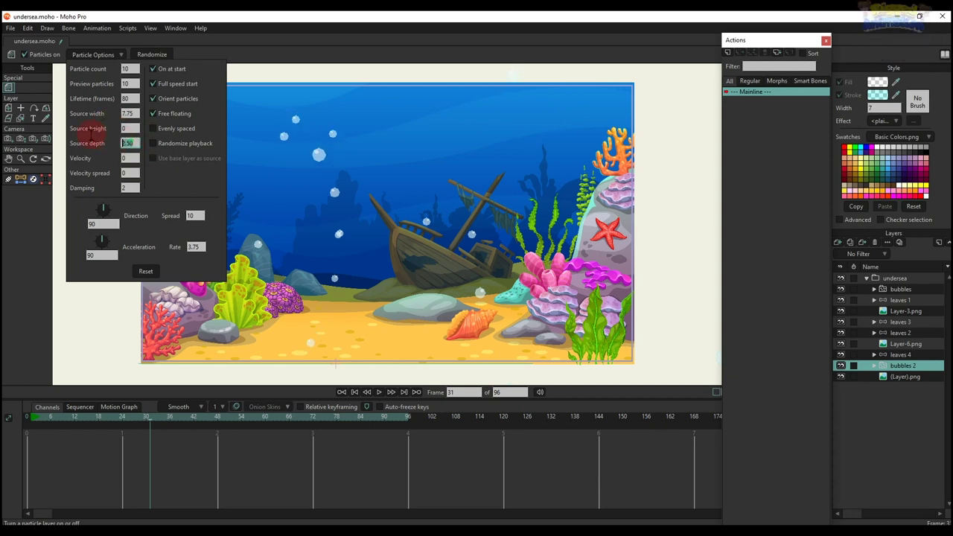
{"action": "type", "text": "30"}
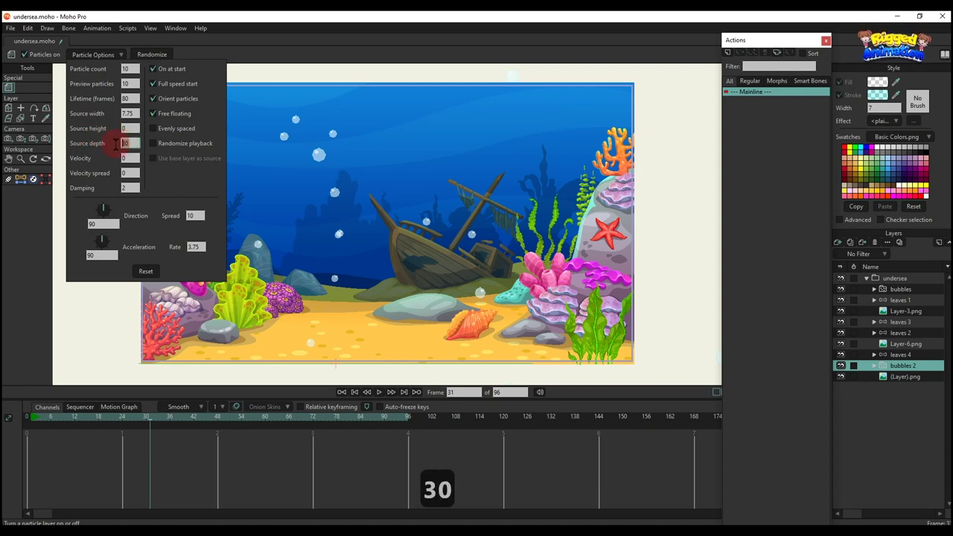
{"action": "left_click", "coordinate": [125, 98]}
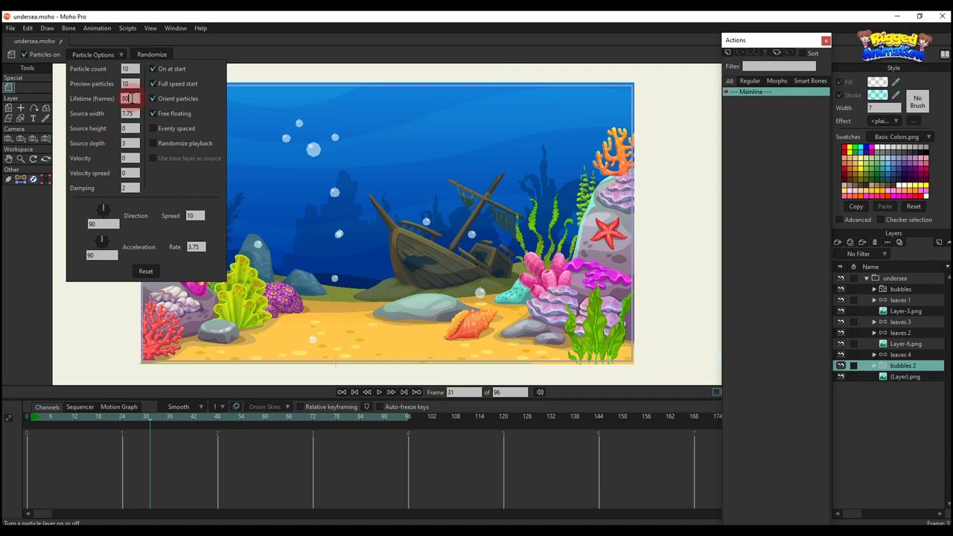
{"action": "left_click", "coordinate": [167, 201]}
Step: Set both the particle count and preview particles of bubbles 2 to 8 and scrub through the final animation
{"action": "left_click", "coordinate": [133, 69]}
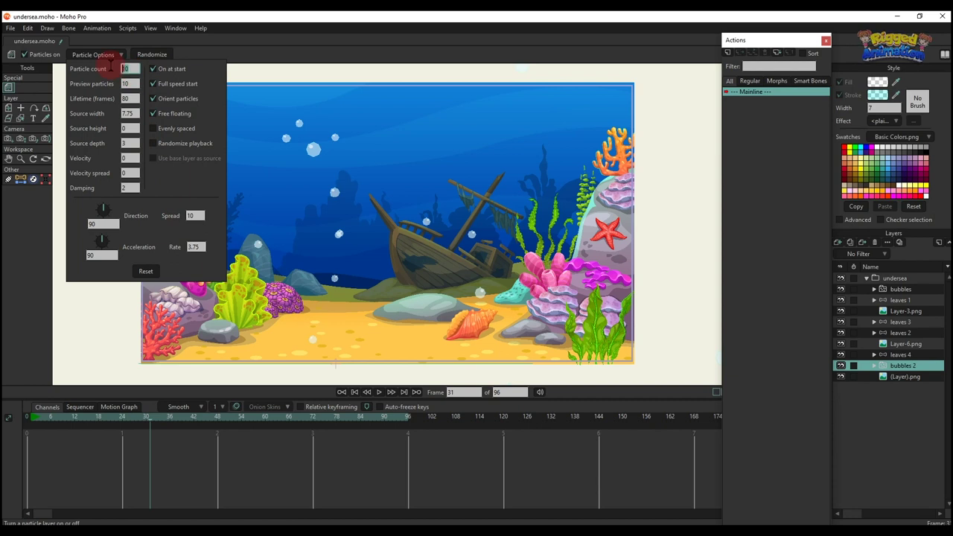
{"action": "type", "text": "8"}
{"action": "left_click_drag", "start_coordinate": [133, 86], "coordinate": [113, 80]}
{"action": "type", "text": "8"}
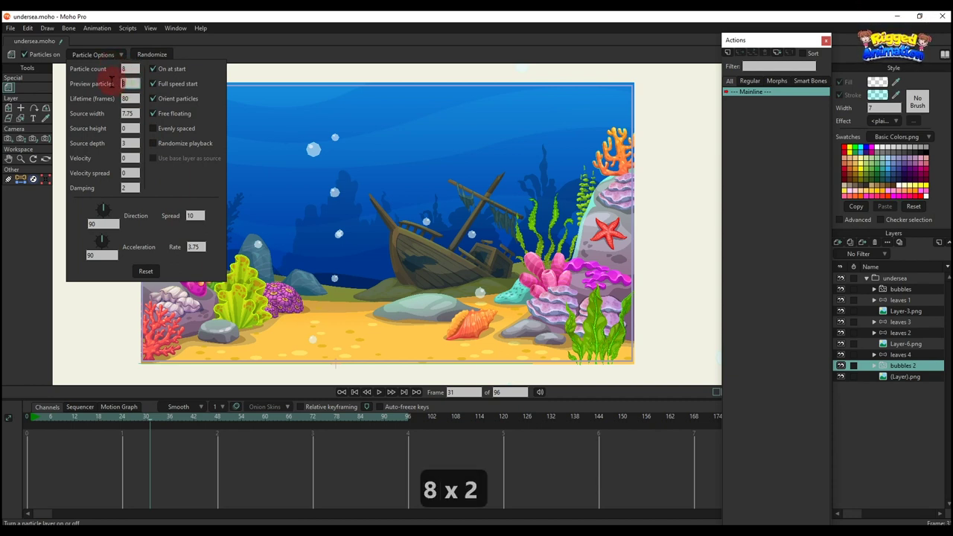
{"action": "left_click", "coordinate": [264, 128]}
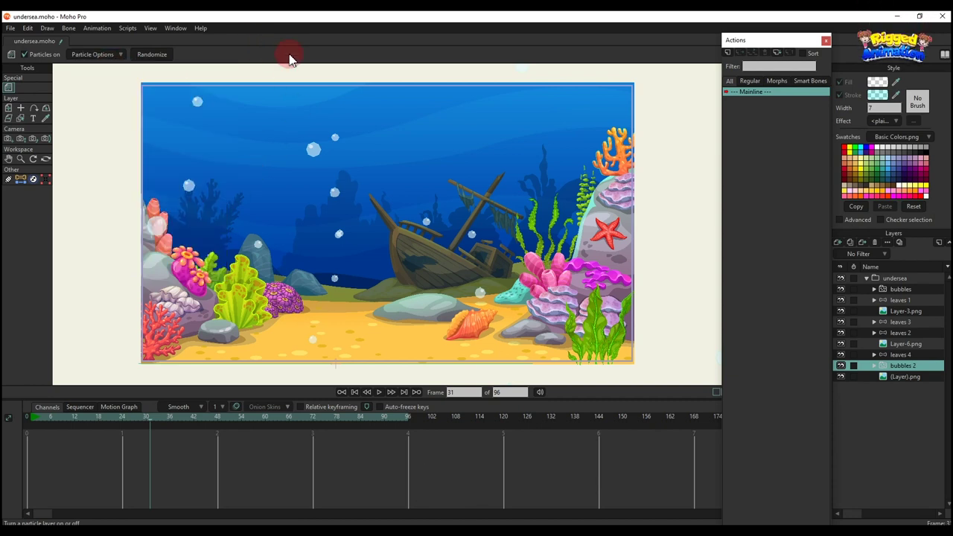
{"action": "left_click_drag", "start_coordinate": [30, 426], "coordinate": [419, 433]}
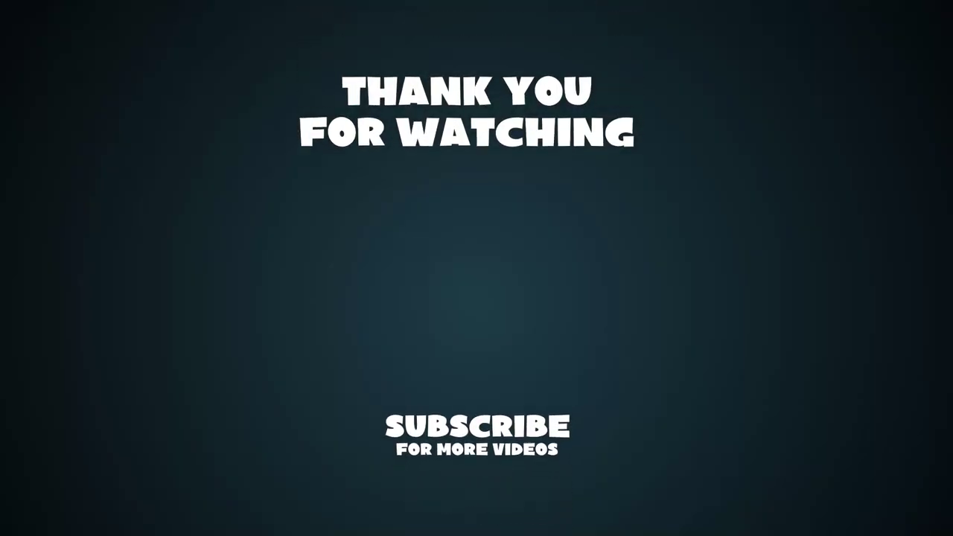